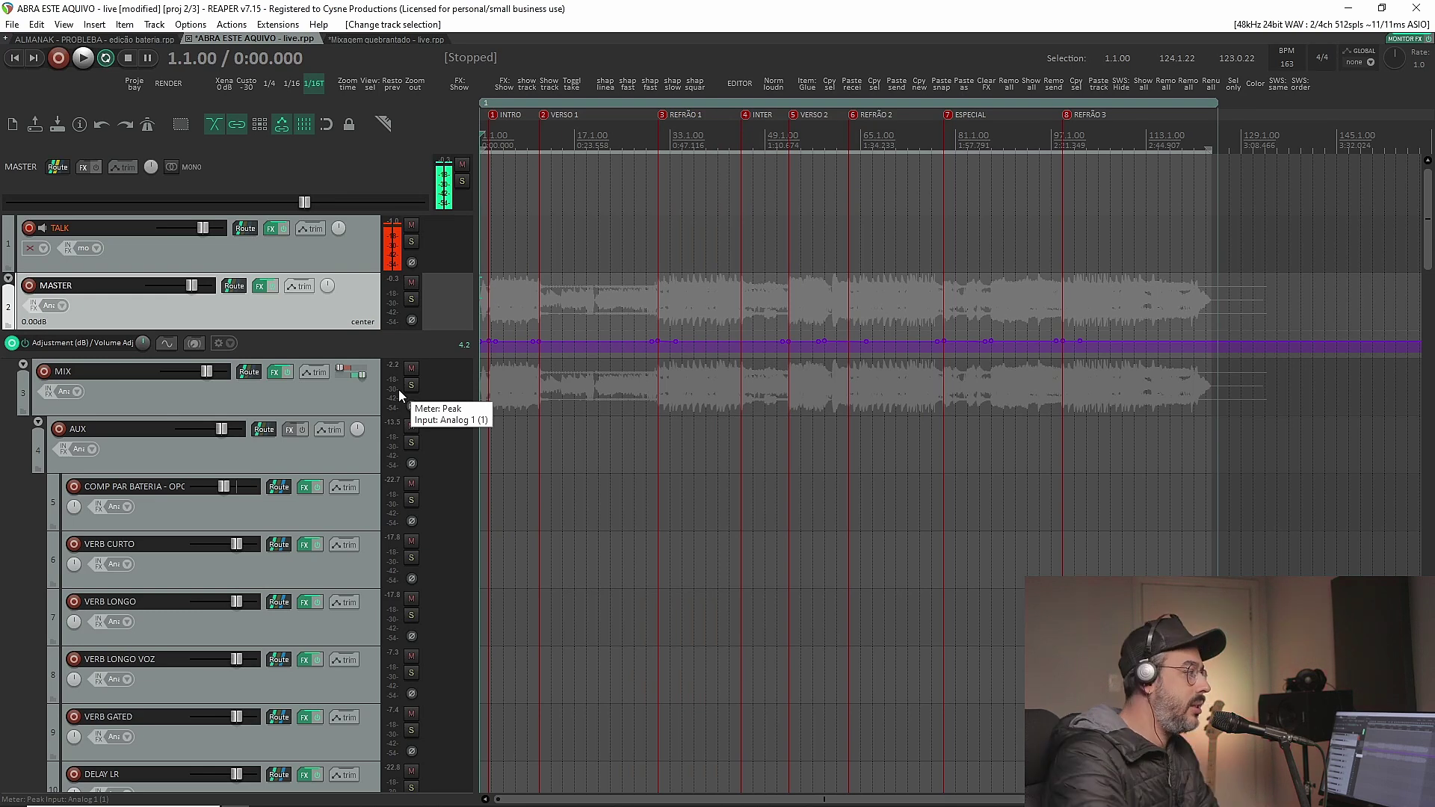
- Examine the full track layout, from the MASTER and AUX tracks through voice, drums, bass and guitars down to the synths
left_click_drag(293, 297, 282, 420)
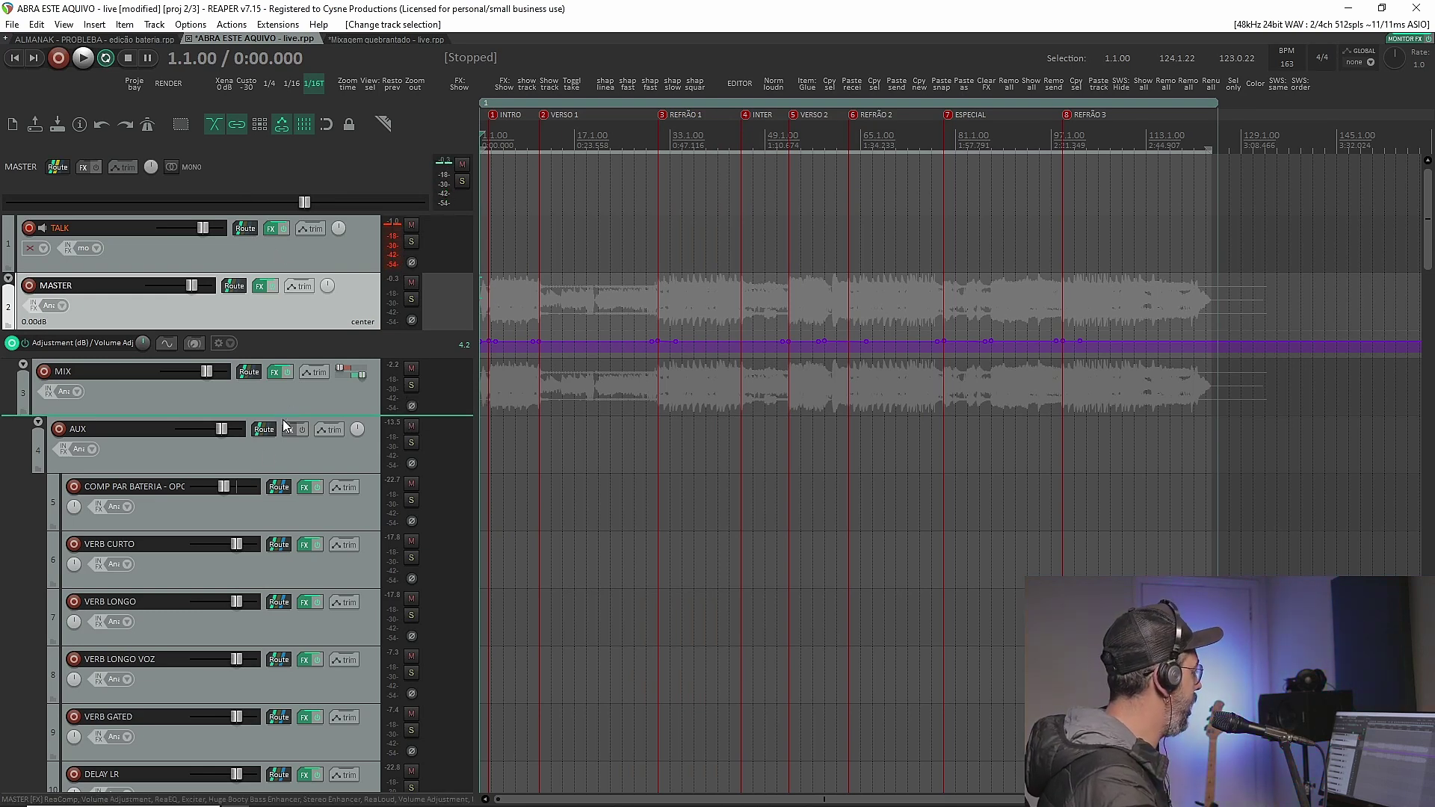
scroll(272, 438, "down", 10)
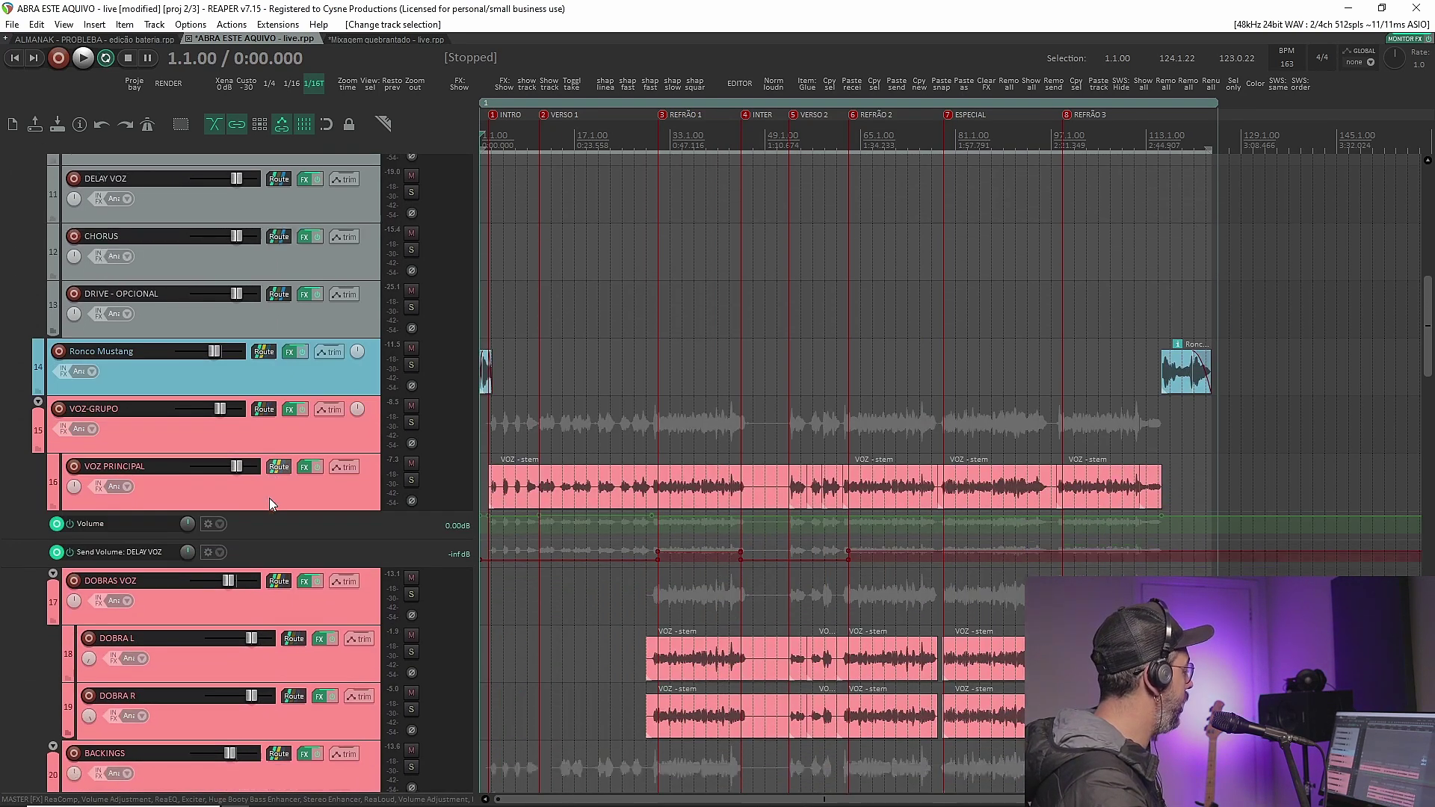
scroll(269, 497, "down", 15)
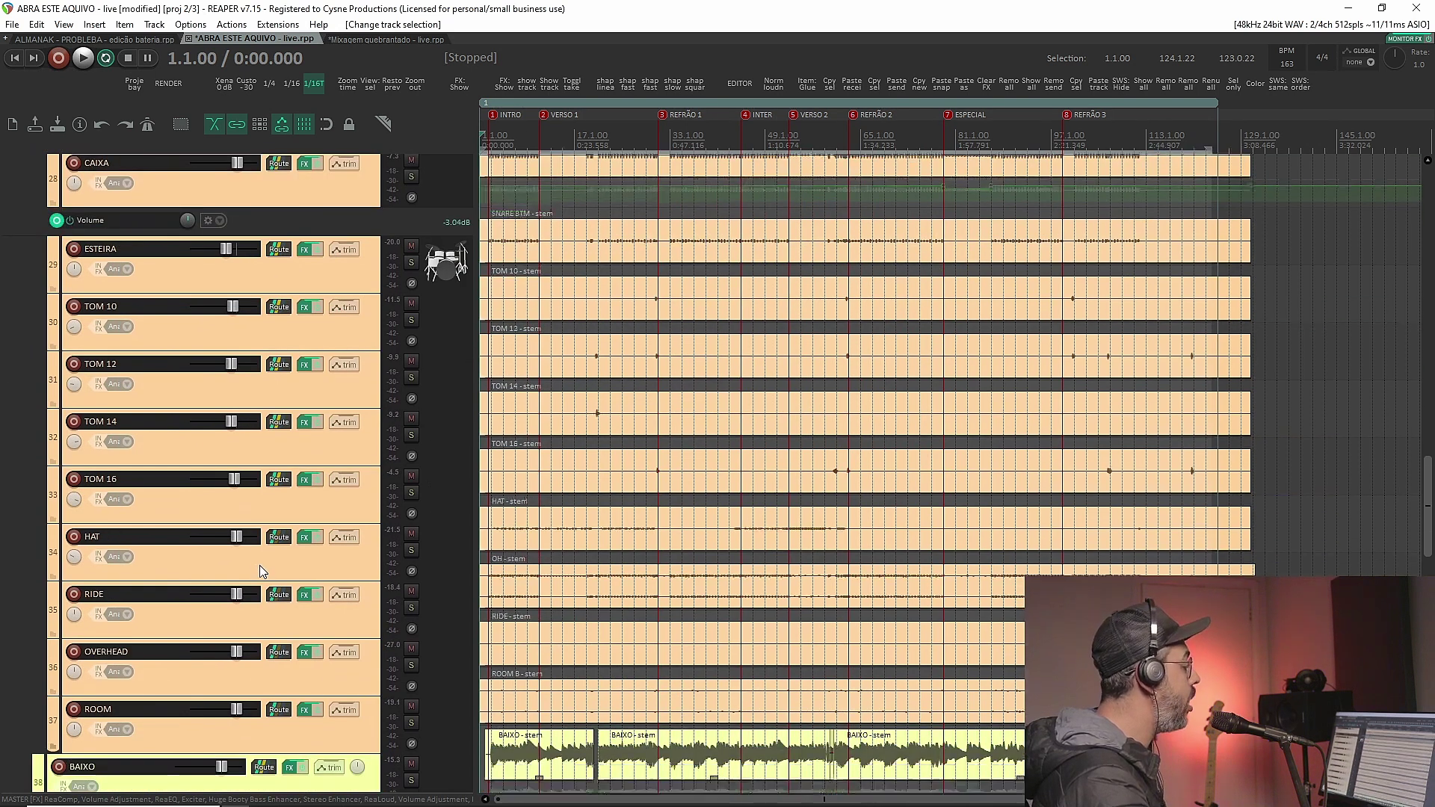
scroll(262, 572, "down", 15)
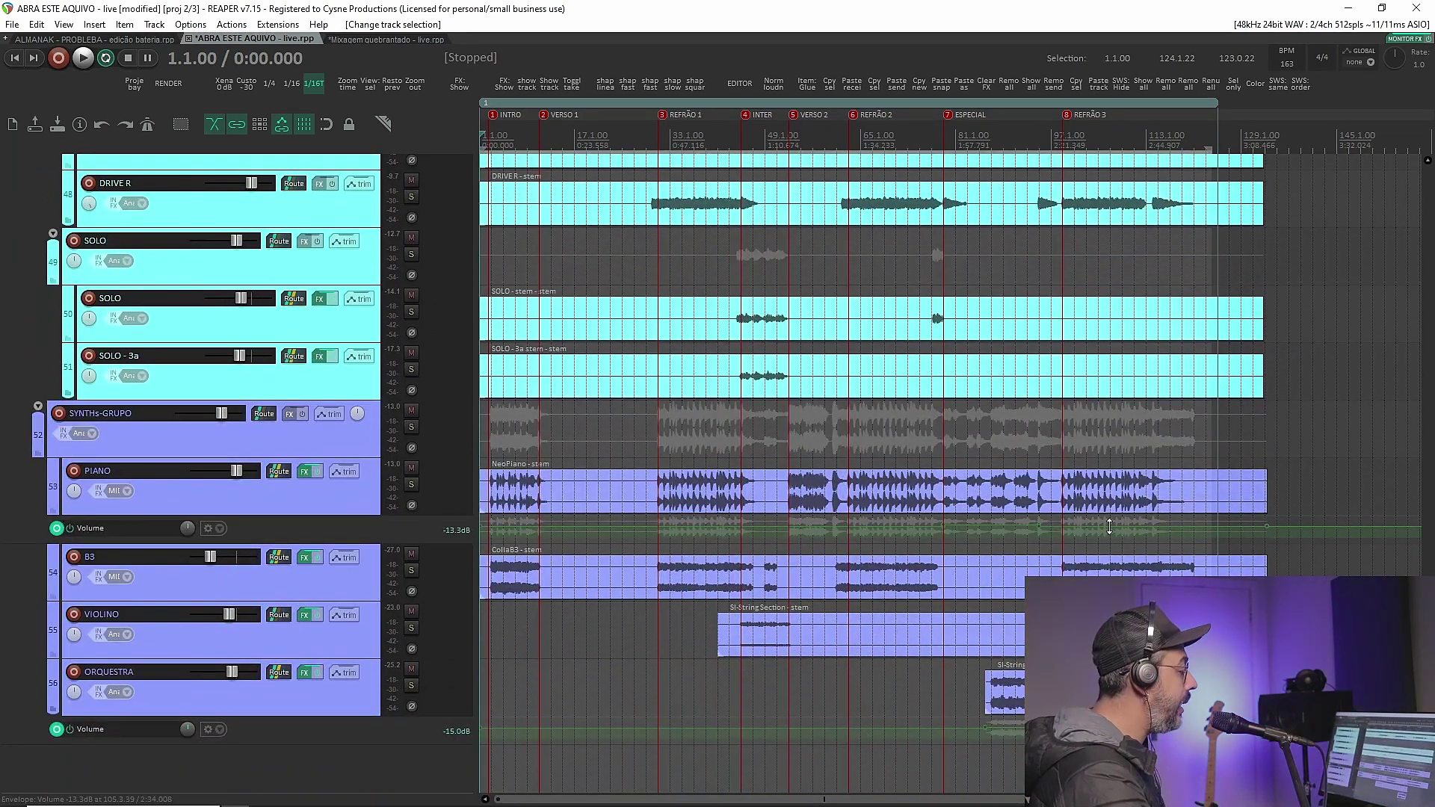
scroll(1109, 524, "up", 10)
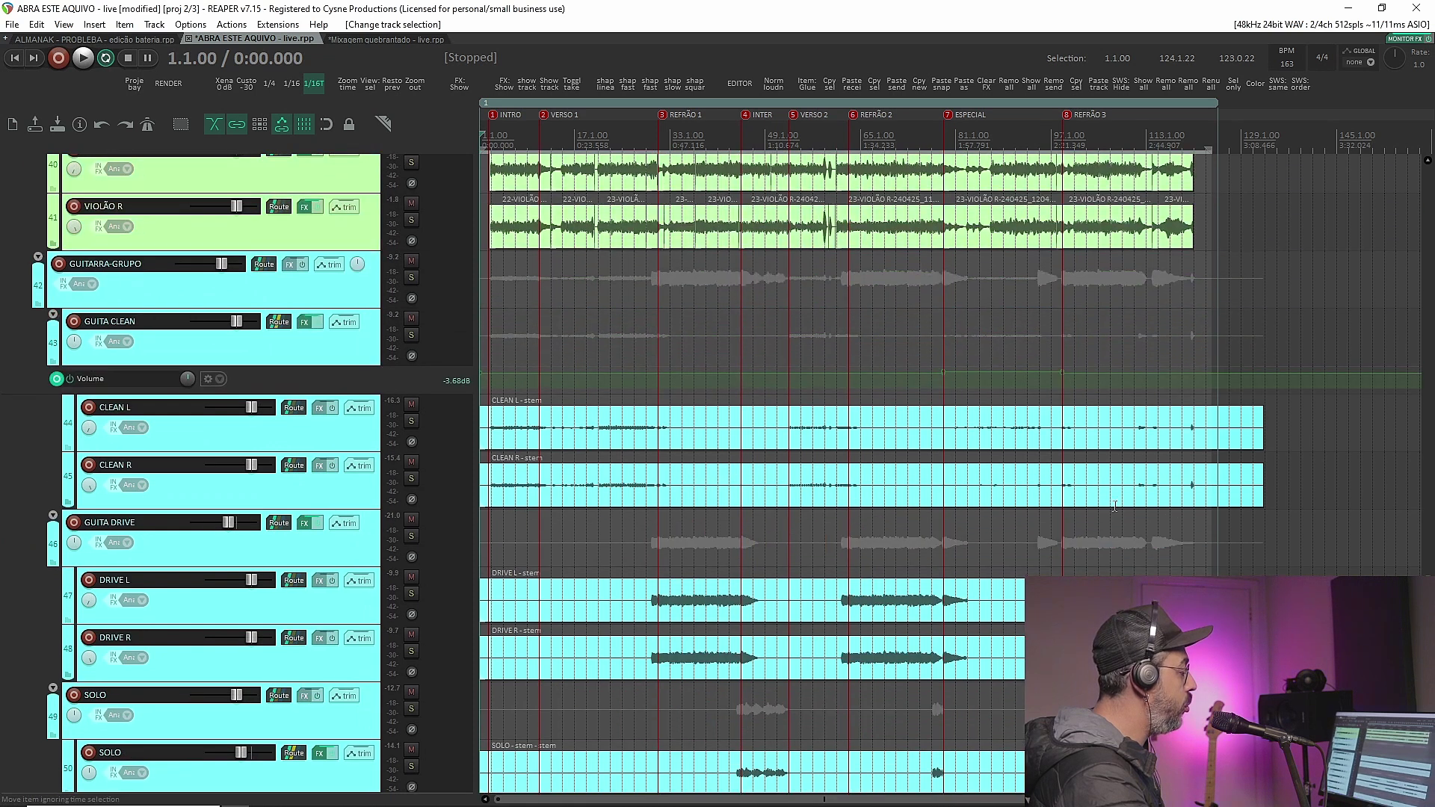
scroll(1114, 506, "up", 20)
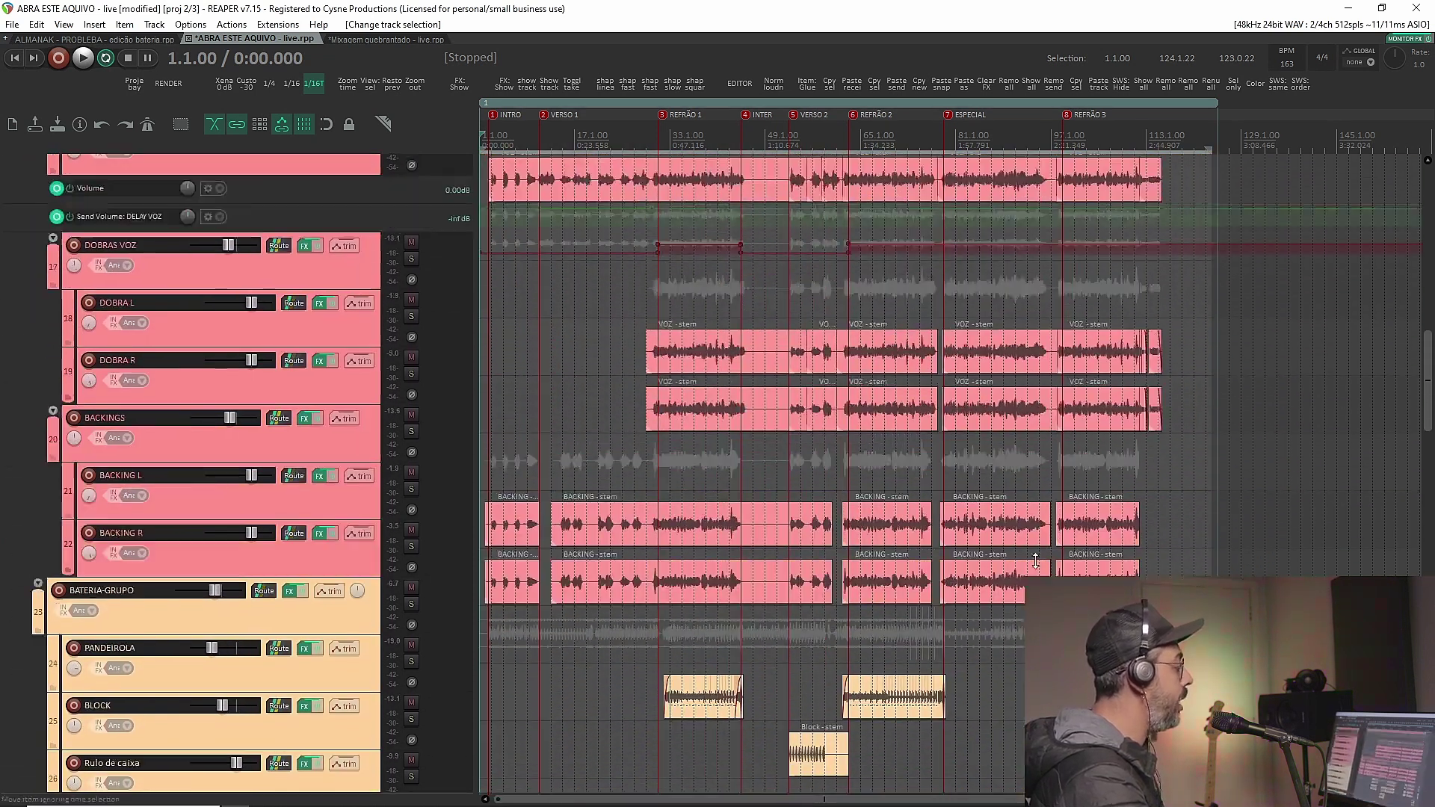
scroll(1037, 554, "up", 8)
scroll(1046, 627, "down", 6)
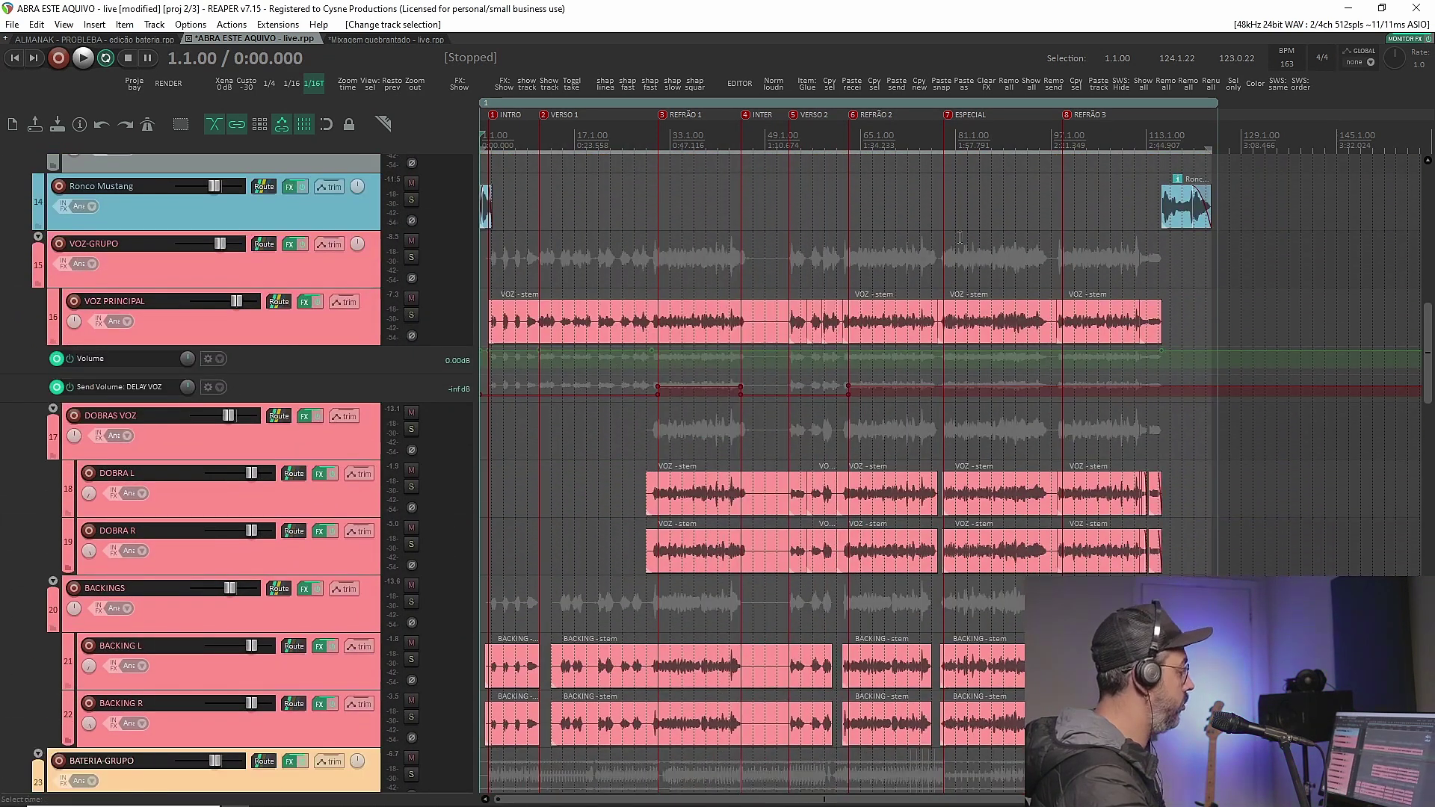
scroll(969, 565, "down", 3)
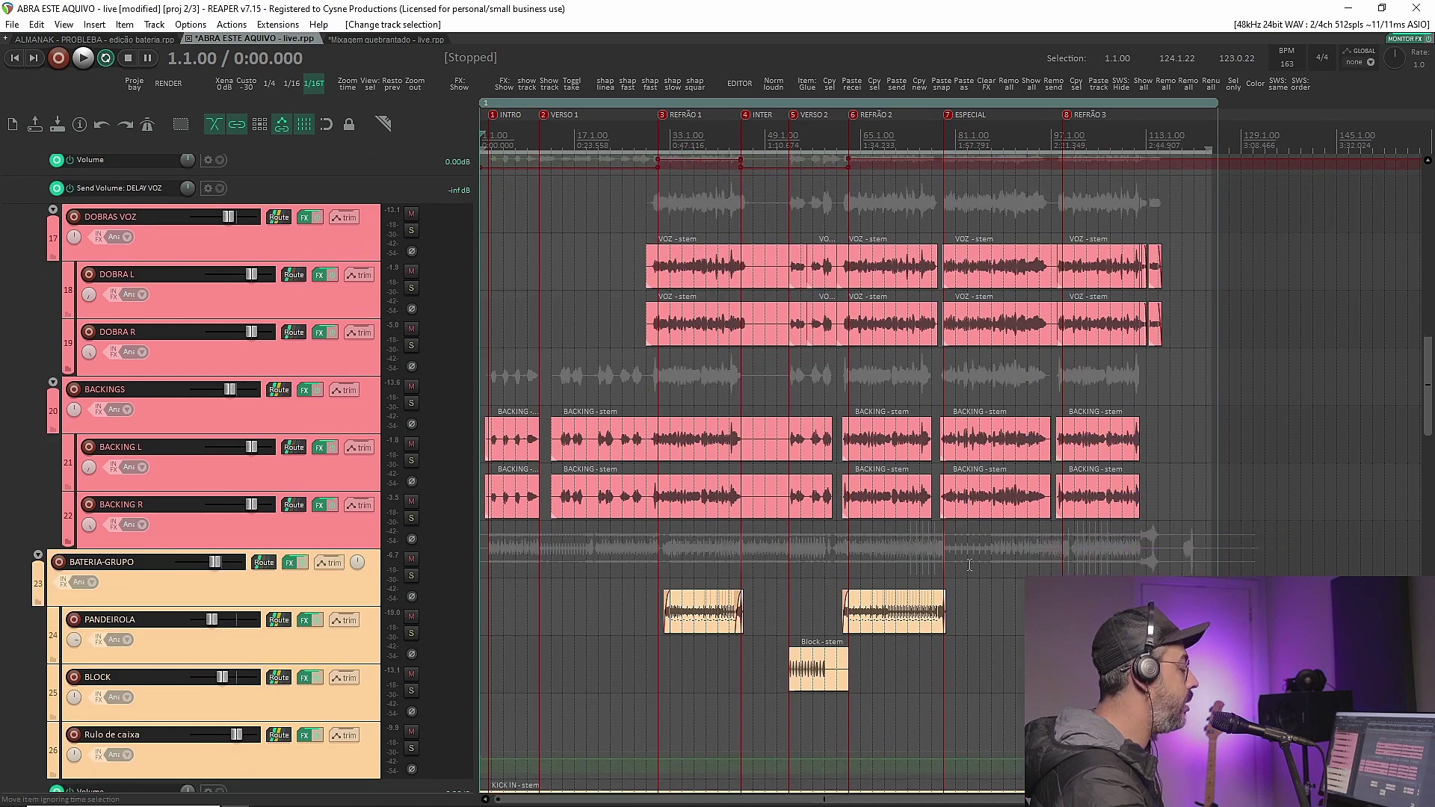
scroll(969, 565, "down", 18)
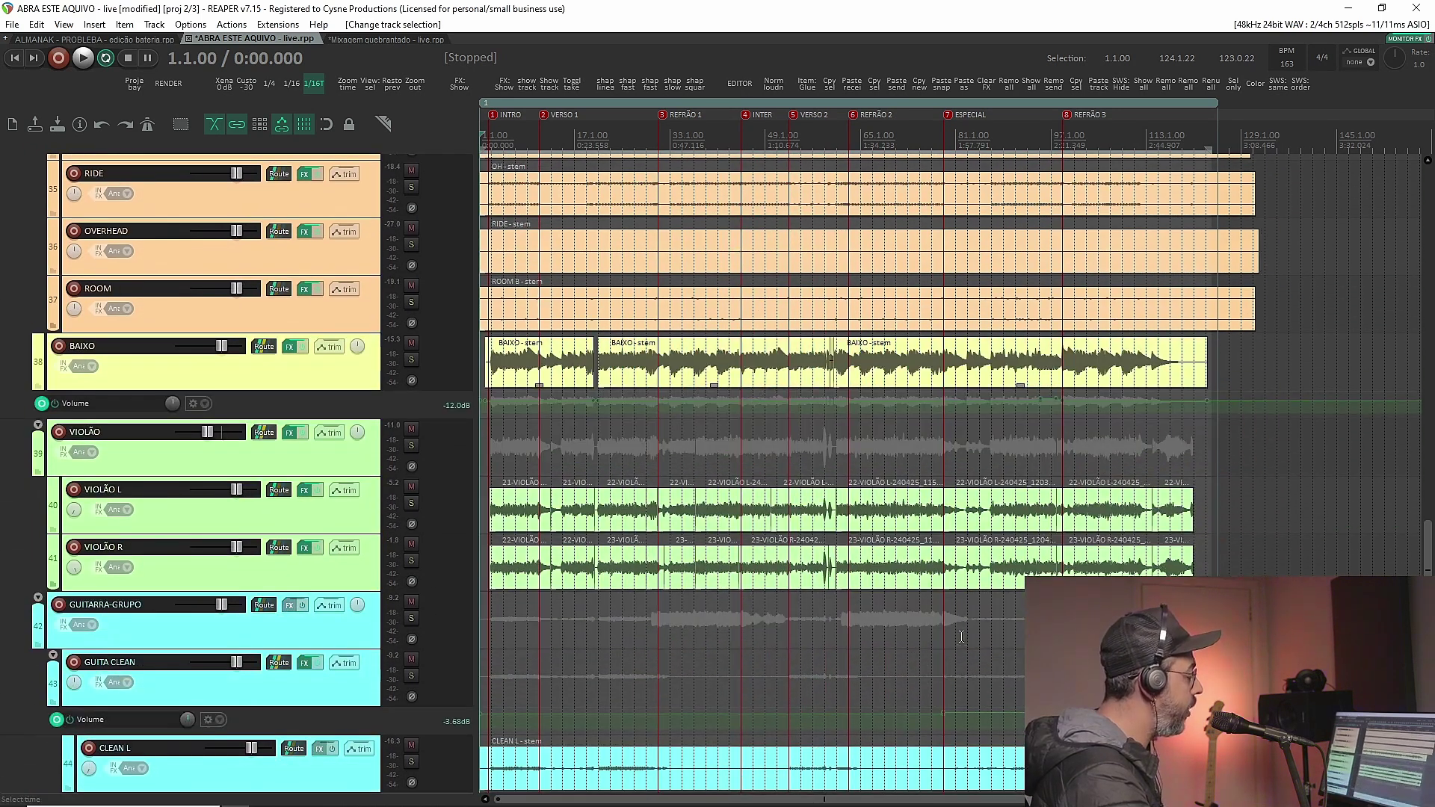
scroll(733, 572, "up", 19)
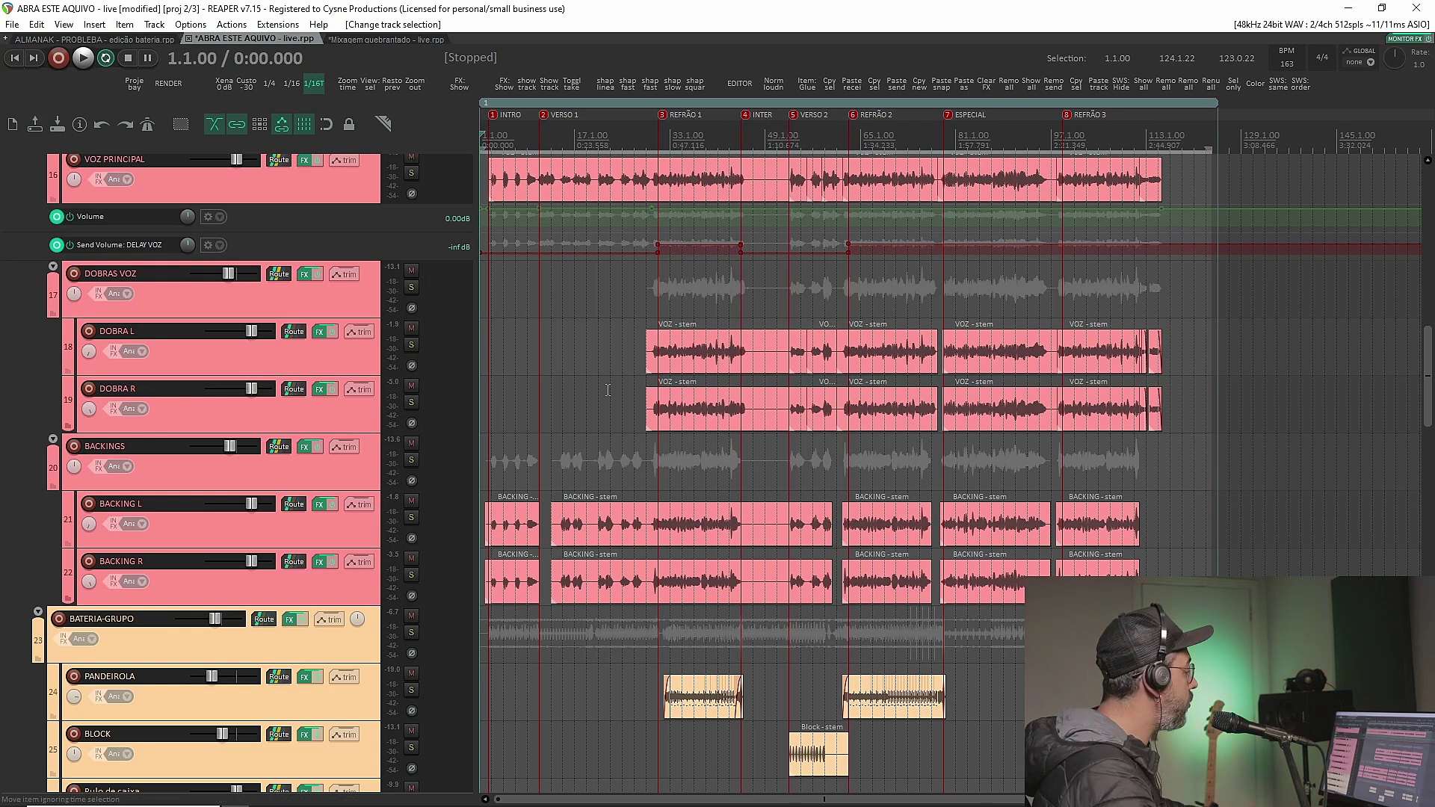
scroll(283, 451, "up", 3)
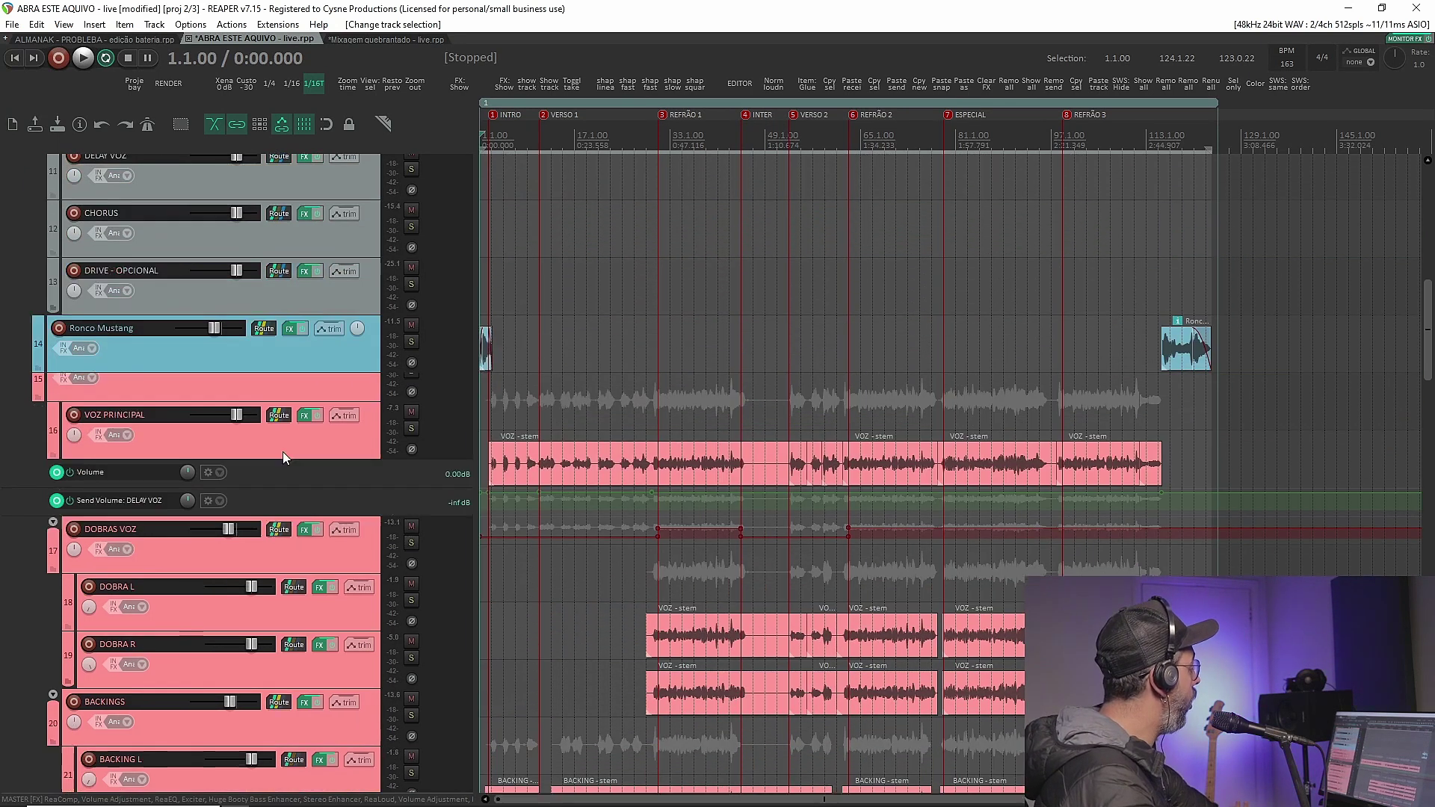
scroll(298, 456, "down", 1)
mouse_move(302, 444)
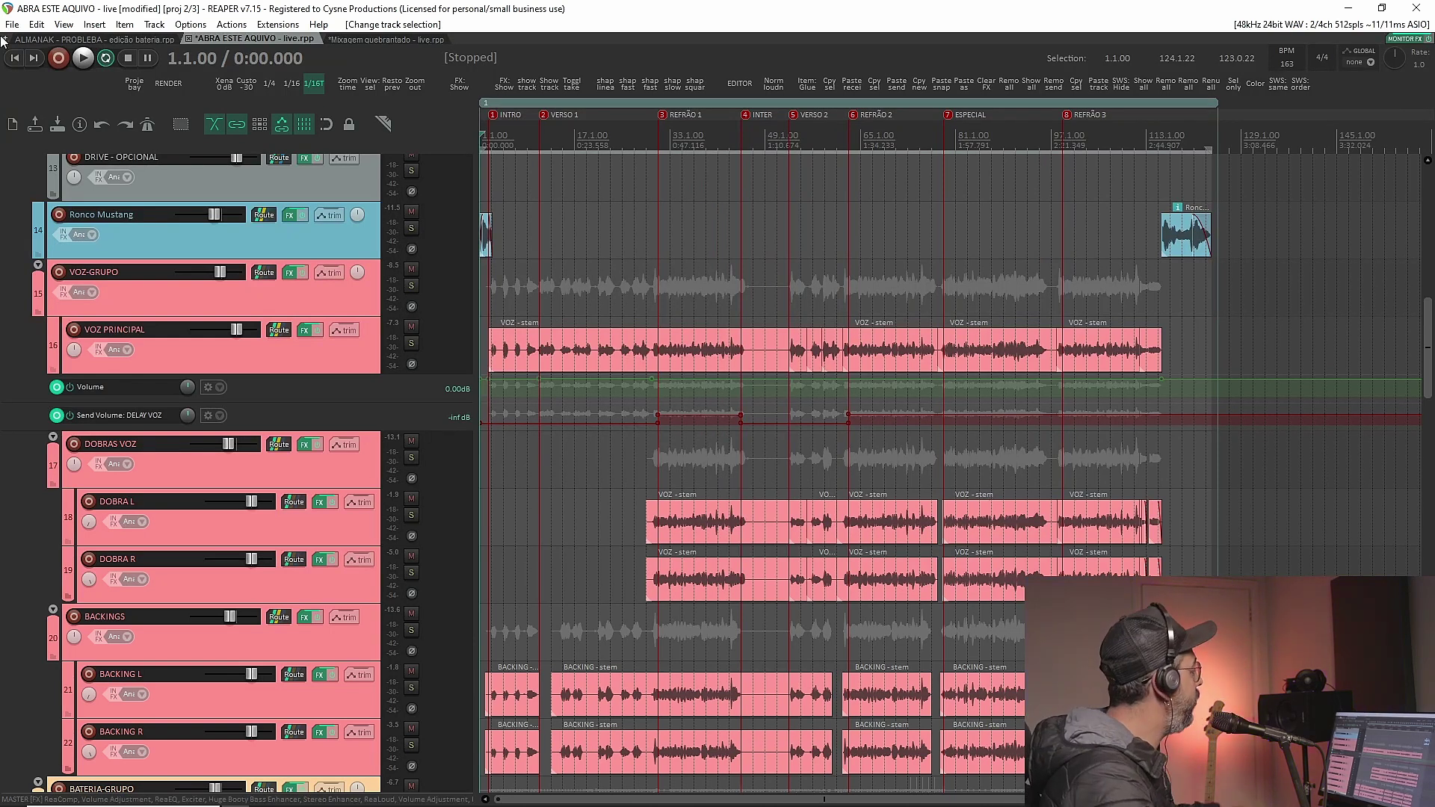
left_click(94, 24)
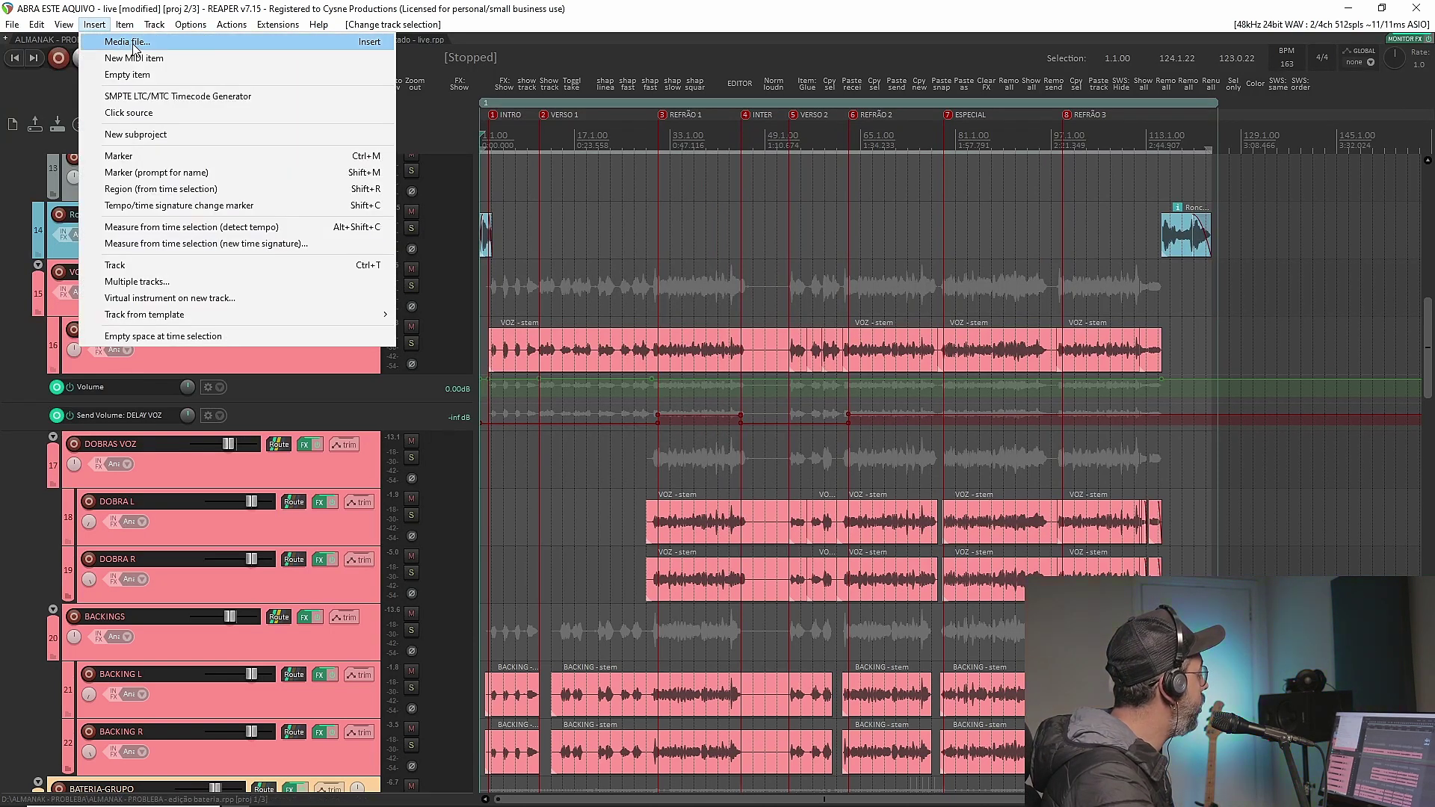
left_click(249, 387)
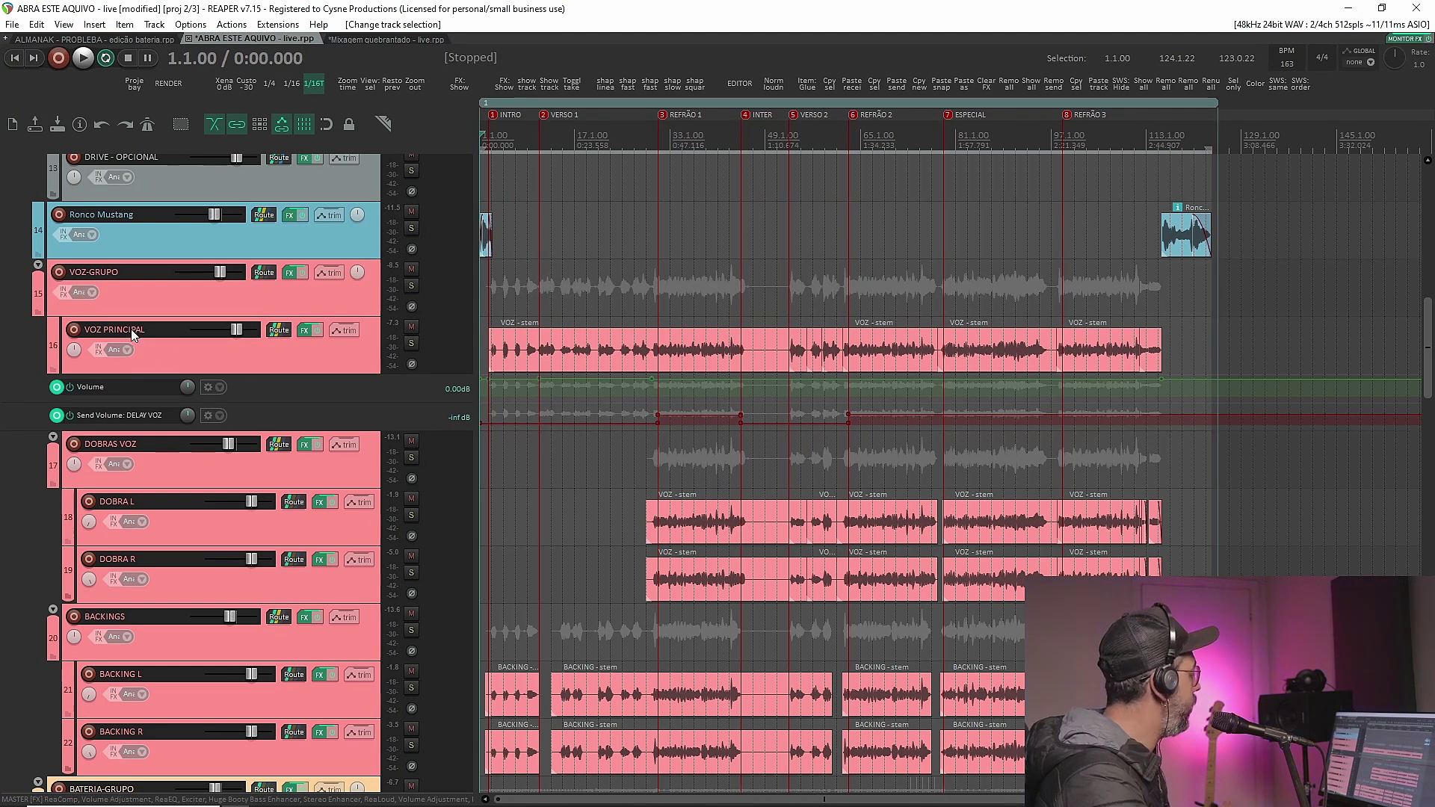
- Examine how the vocal, BATERIA-GRUPO, BAIXO, VIOLÃO, GUITARRA-GRUPO and SYNTHs-GRUPO tracks are grouped and arranged across the song sections
scroll(105, 337, "down", 1)
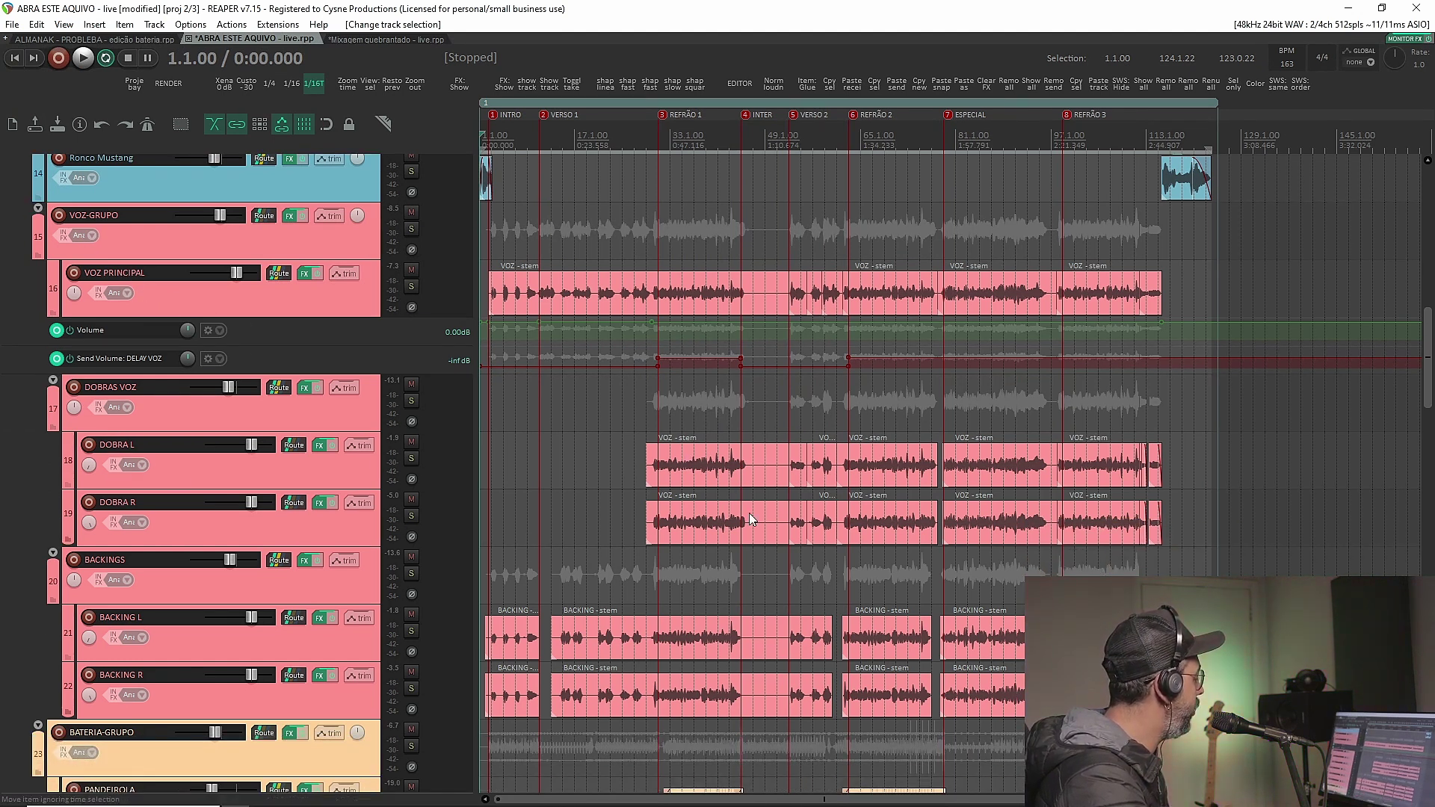
scroll(749, 512, "down", 2)
scroll(256, 375, "down", 3)
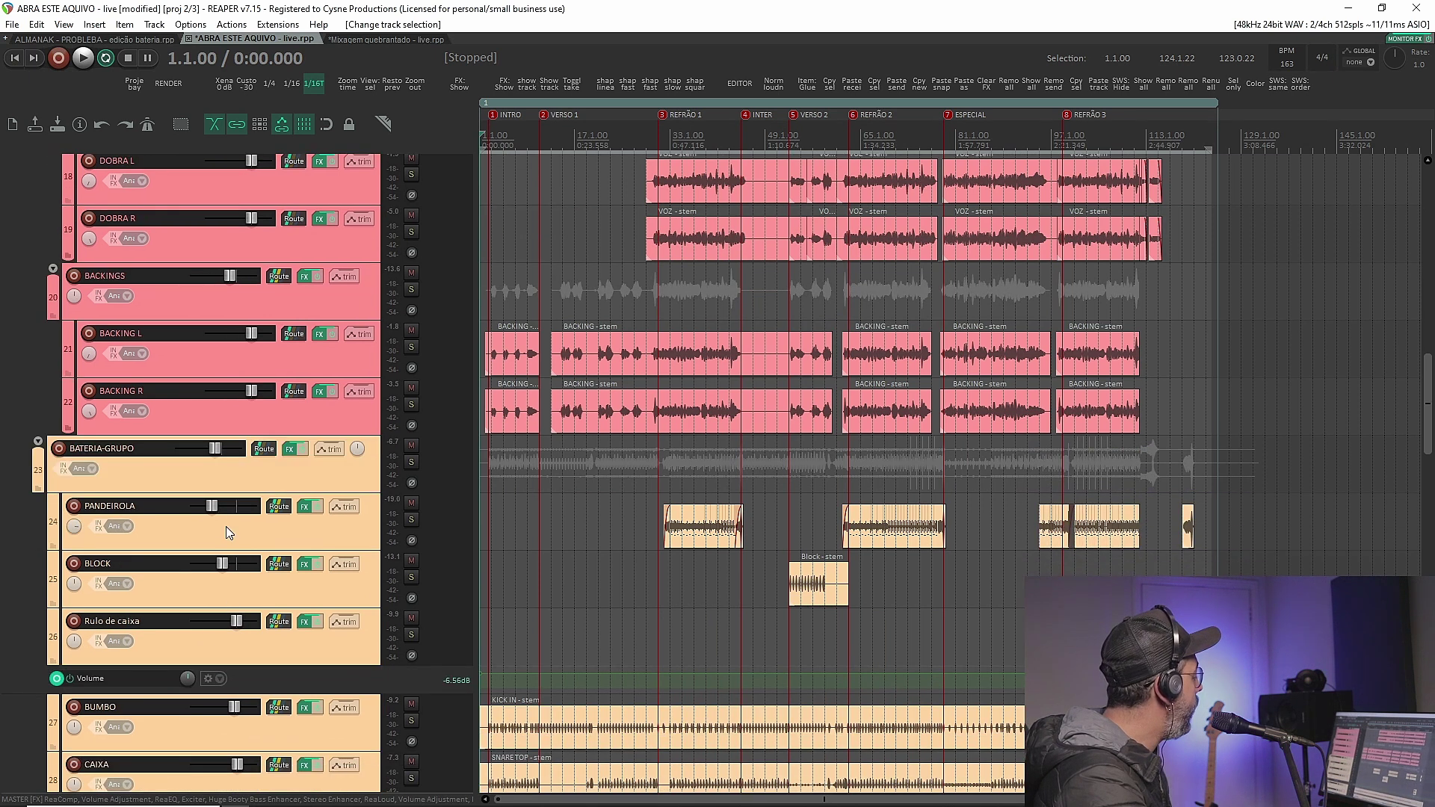
scroll(281, 375, "down", 1)
scroll(599, 686, "down", 2)
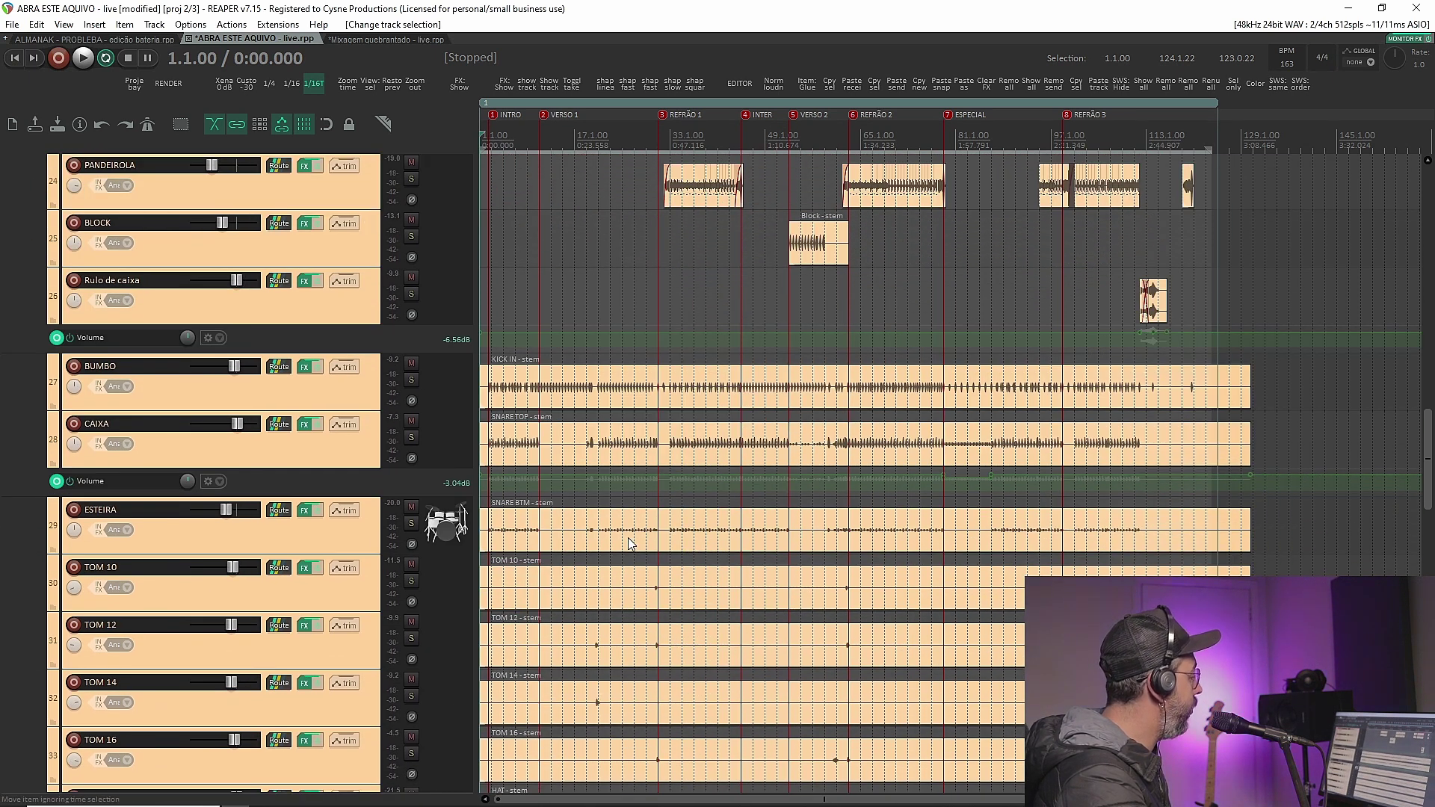
scroll(632, 544, "up", 2)
scroll(819, 571, "down", 1)
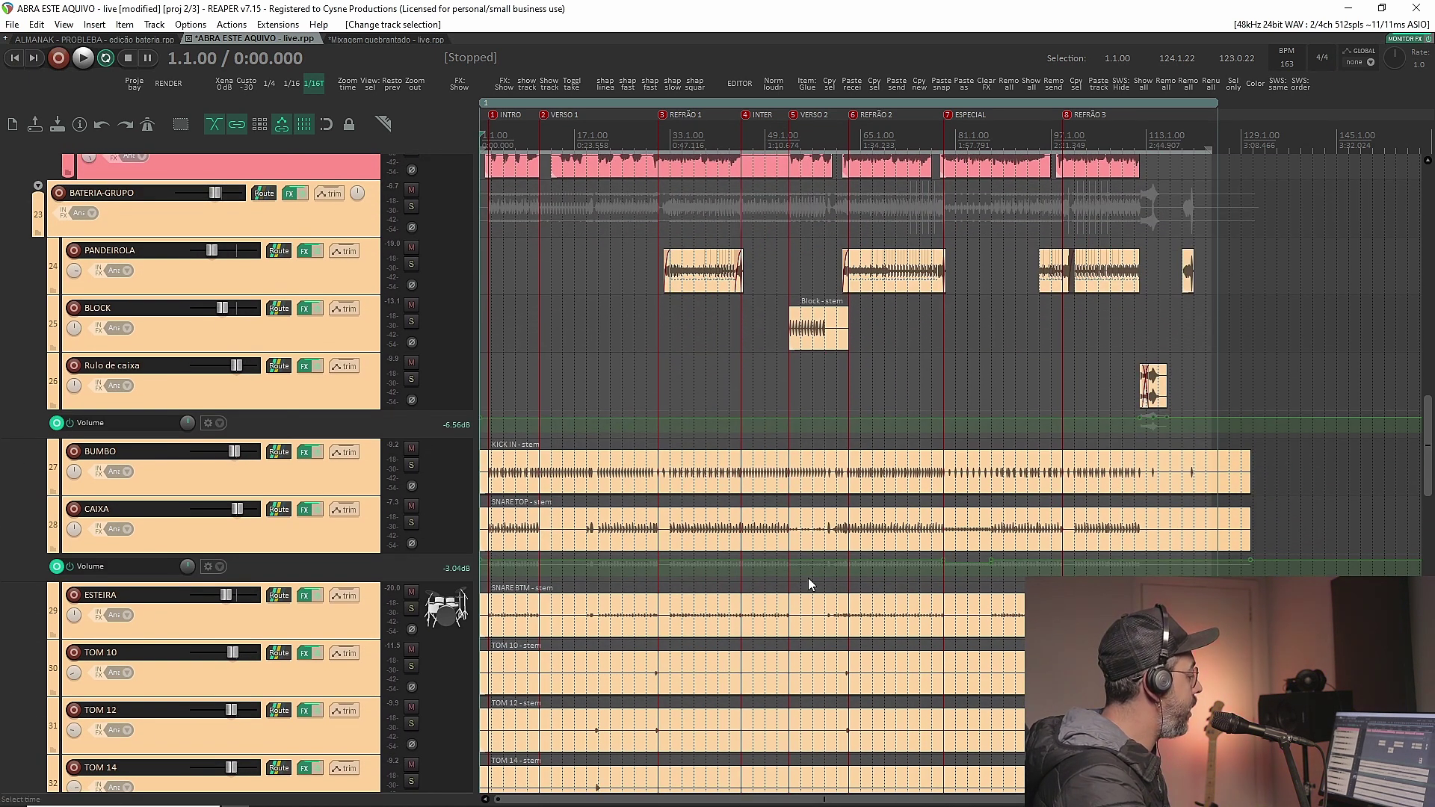
scroll(624, 549, "up", 2)
scroll(224, 562, "down", 1)
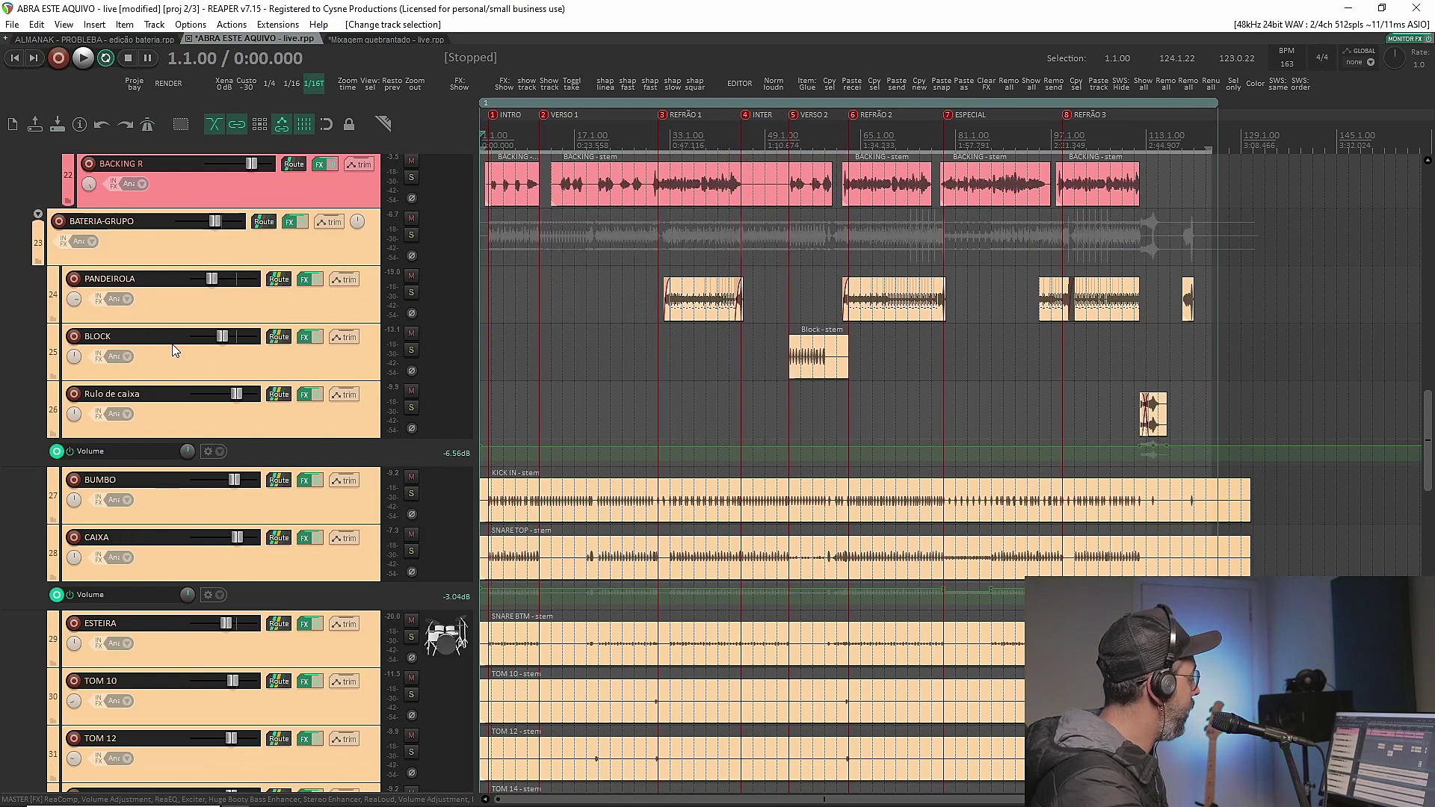
scroll(277, 665, "up", 1)
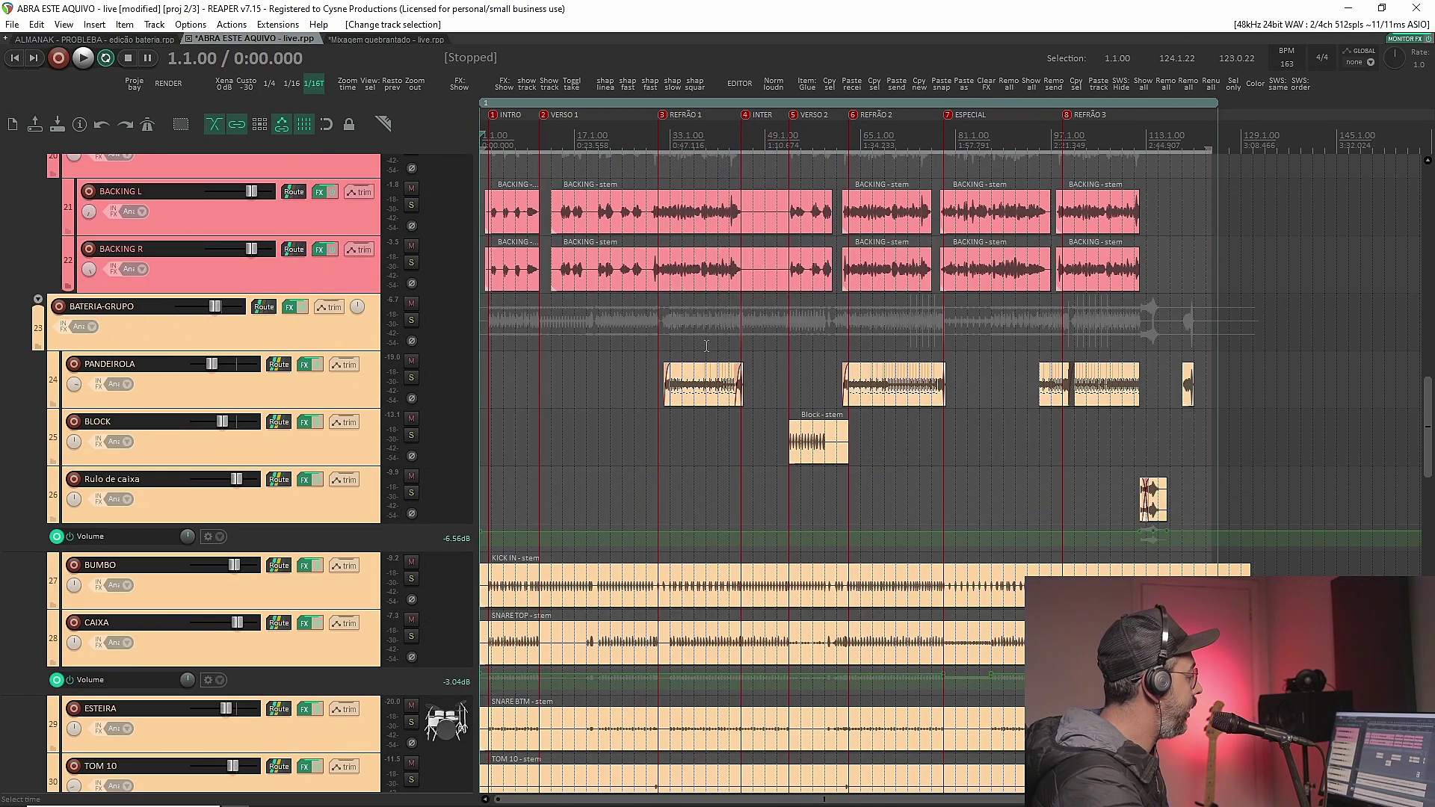
scroll(189, 716, "down", 8)
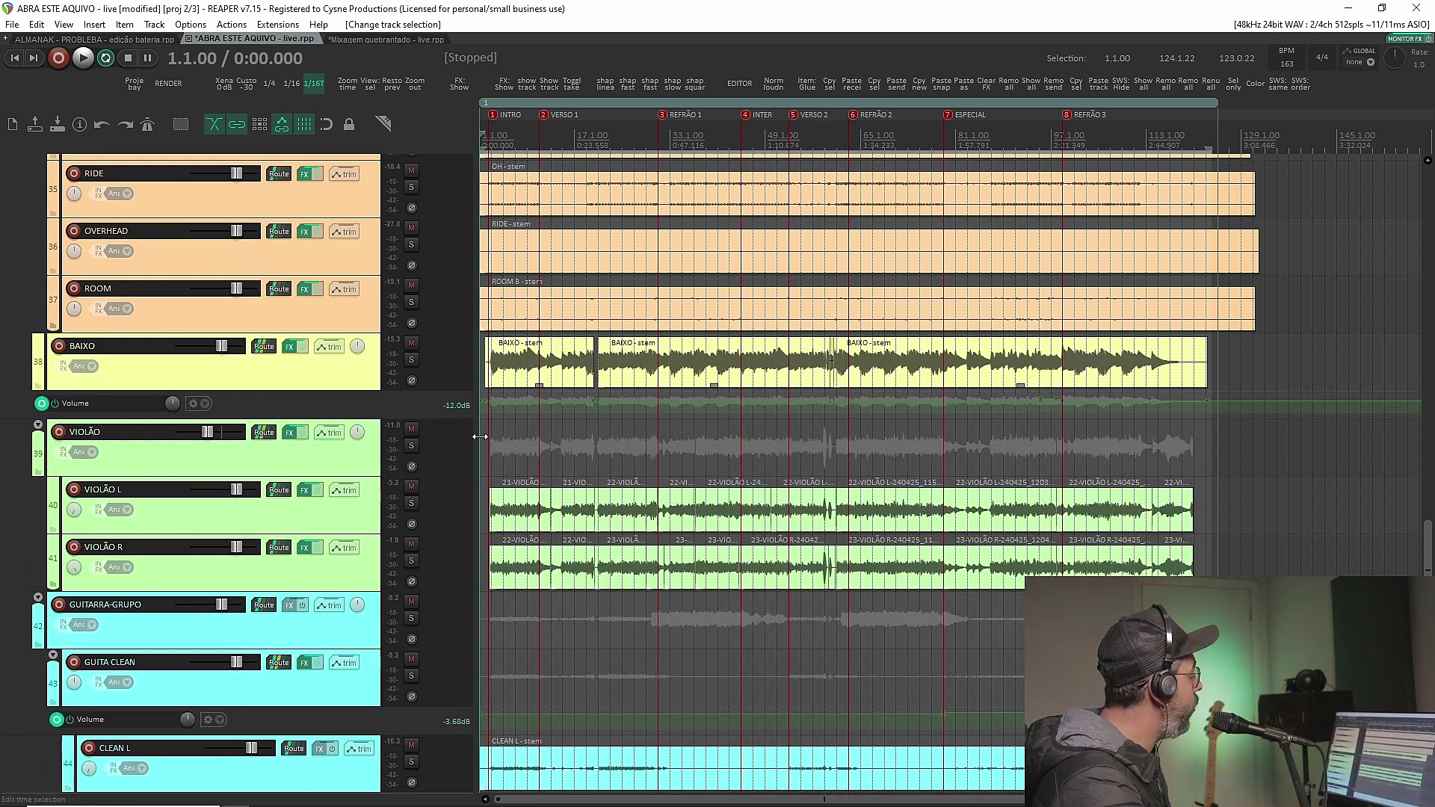
scroll(193, 538, "down", 2)
scroll(194, 511, "down", 4)
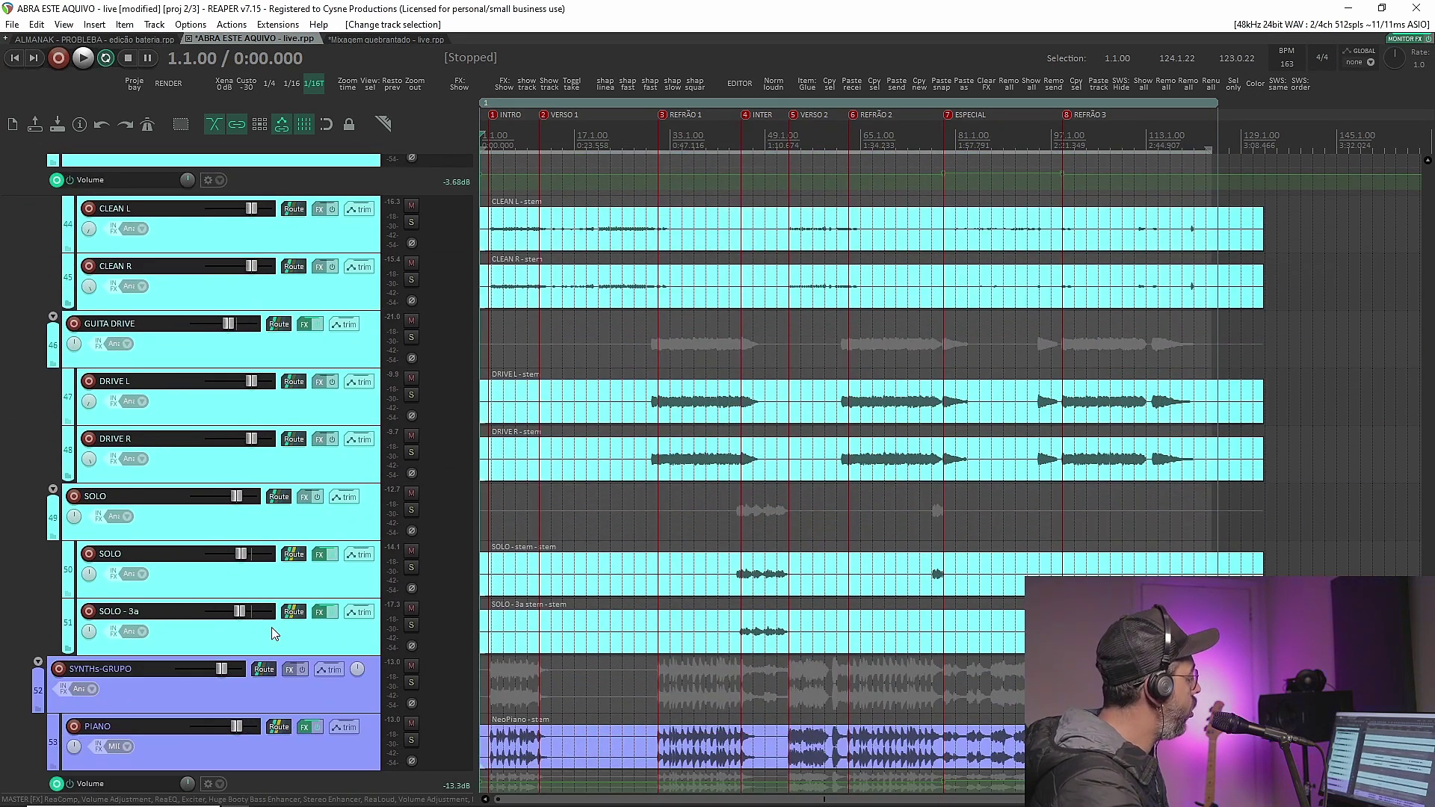
scroll(383, 615, "down", 3)
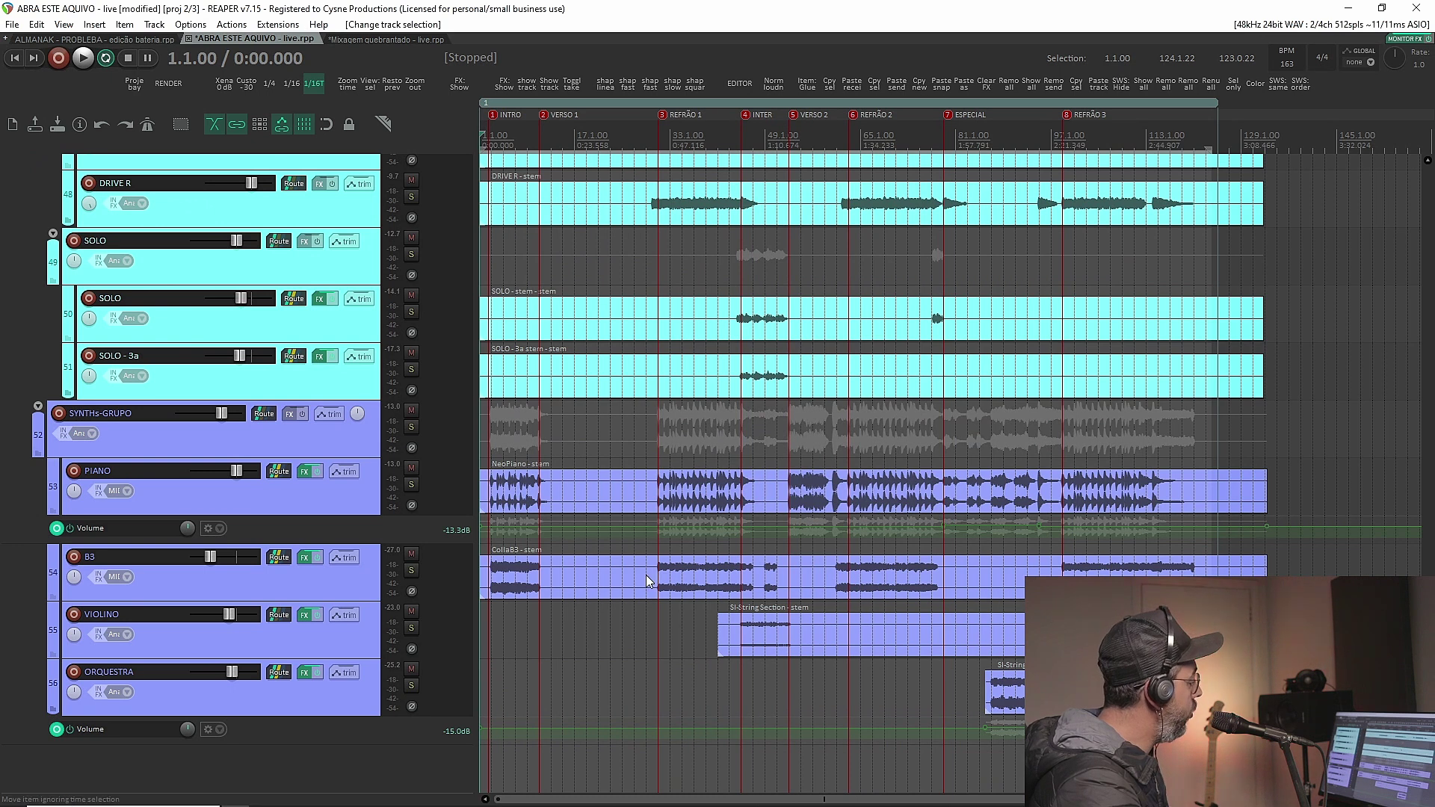
scroll(990, 499, "up", 15)
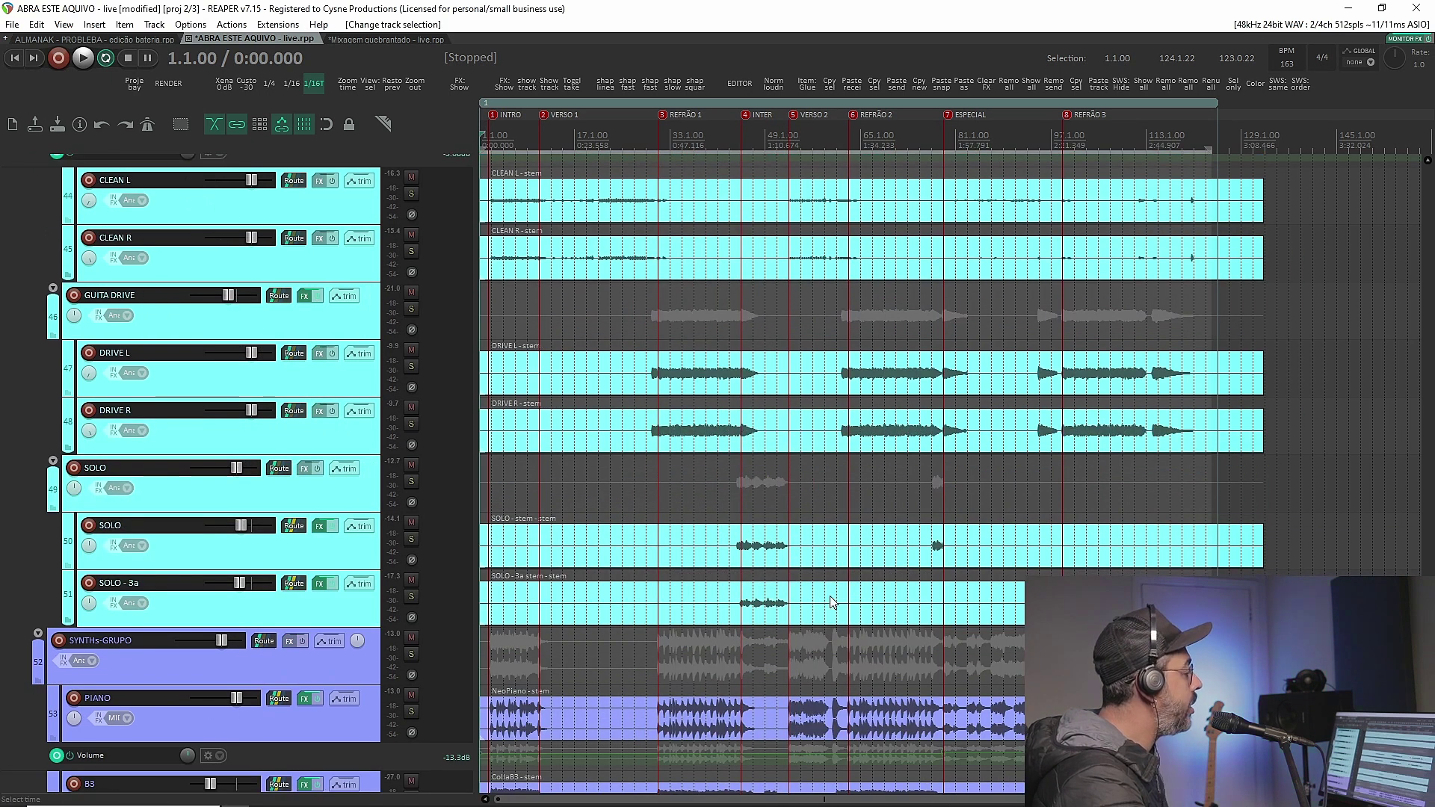
scroll(720, 503, "up", 8)
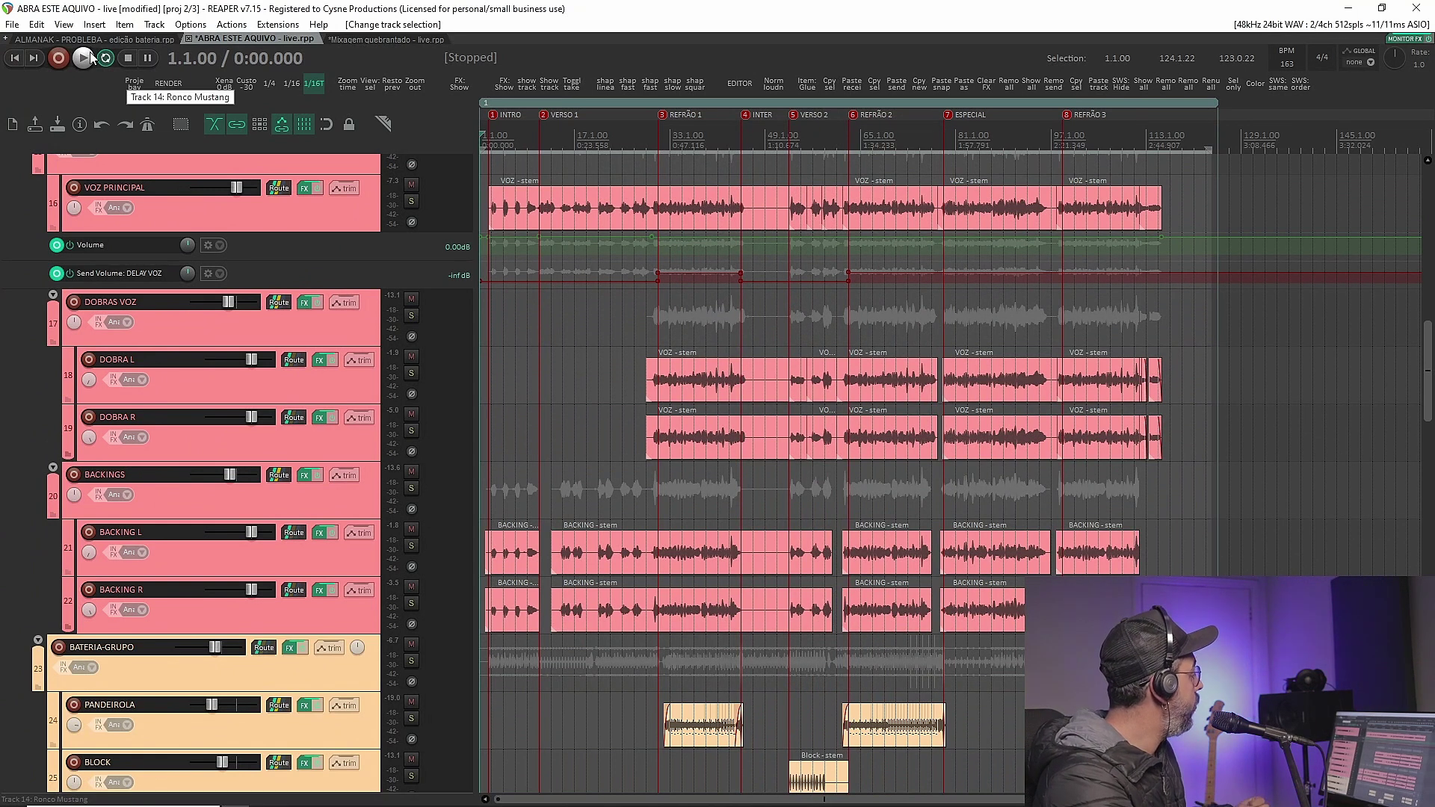
left_click(94, 24)
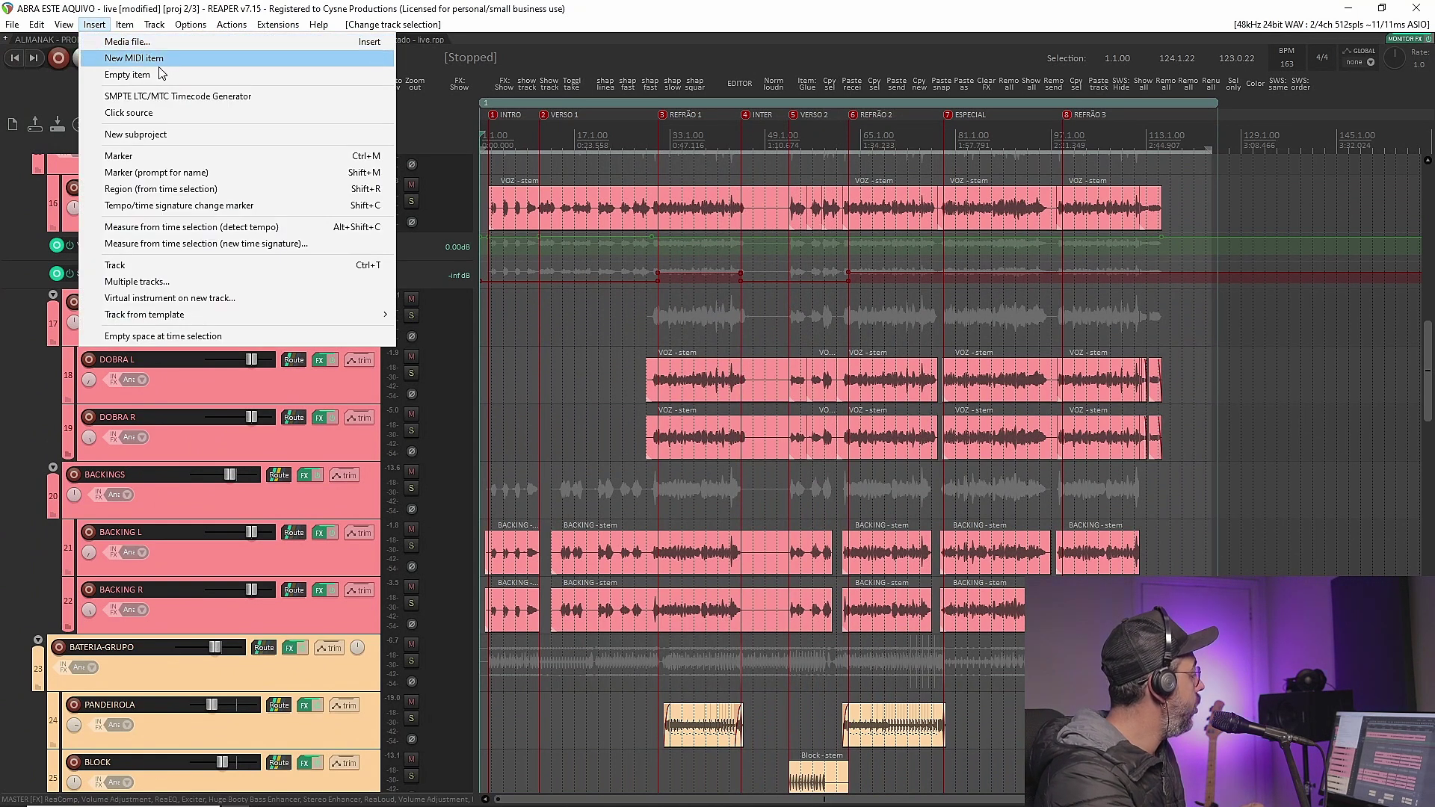
left_click(350, 379)
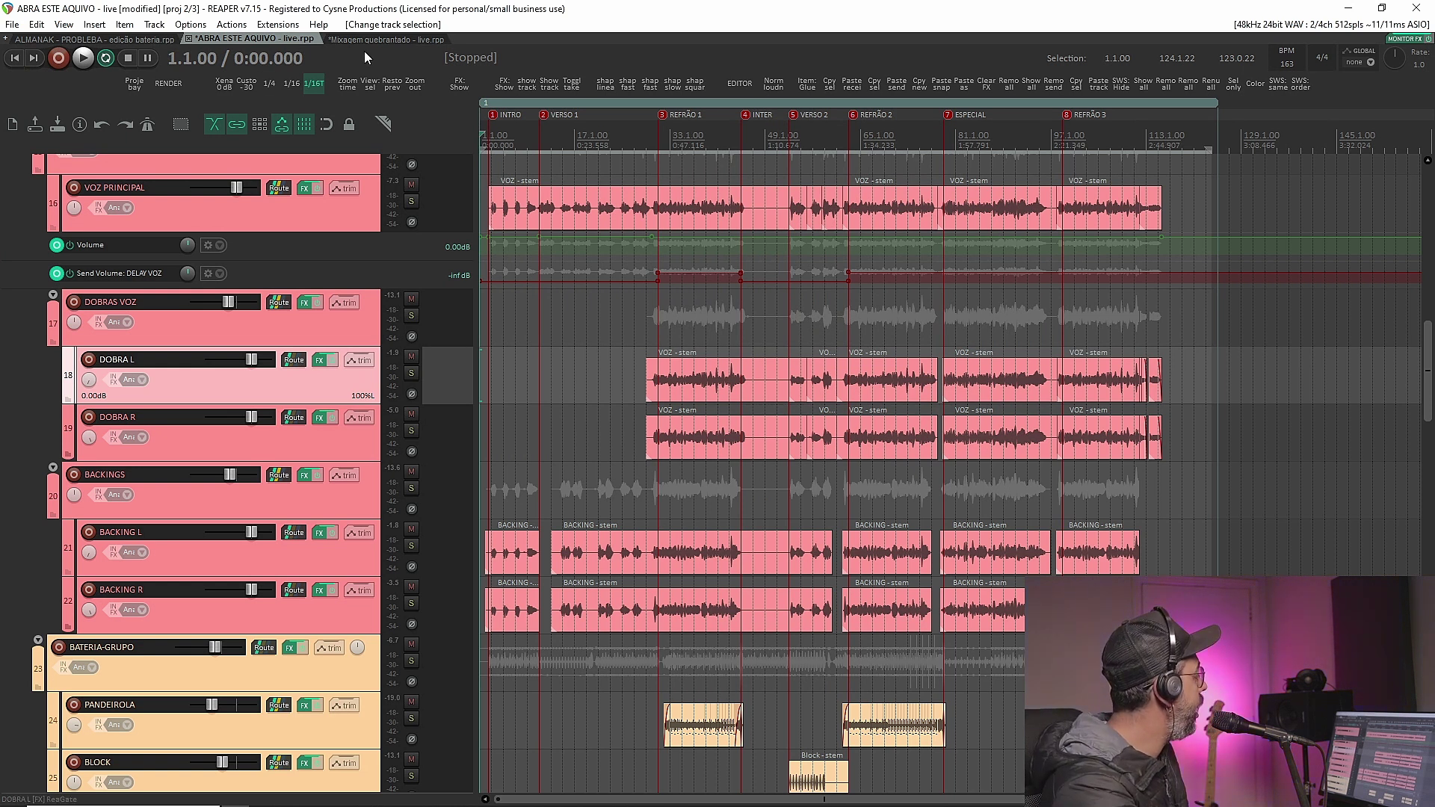
left_click(316, 217)
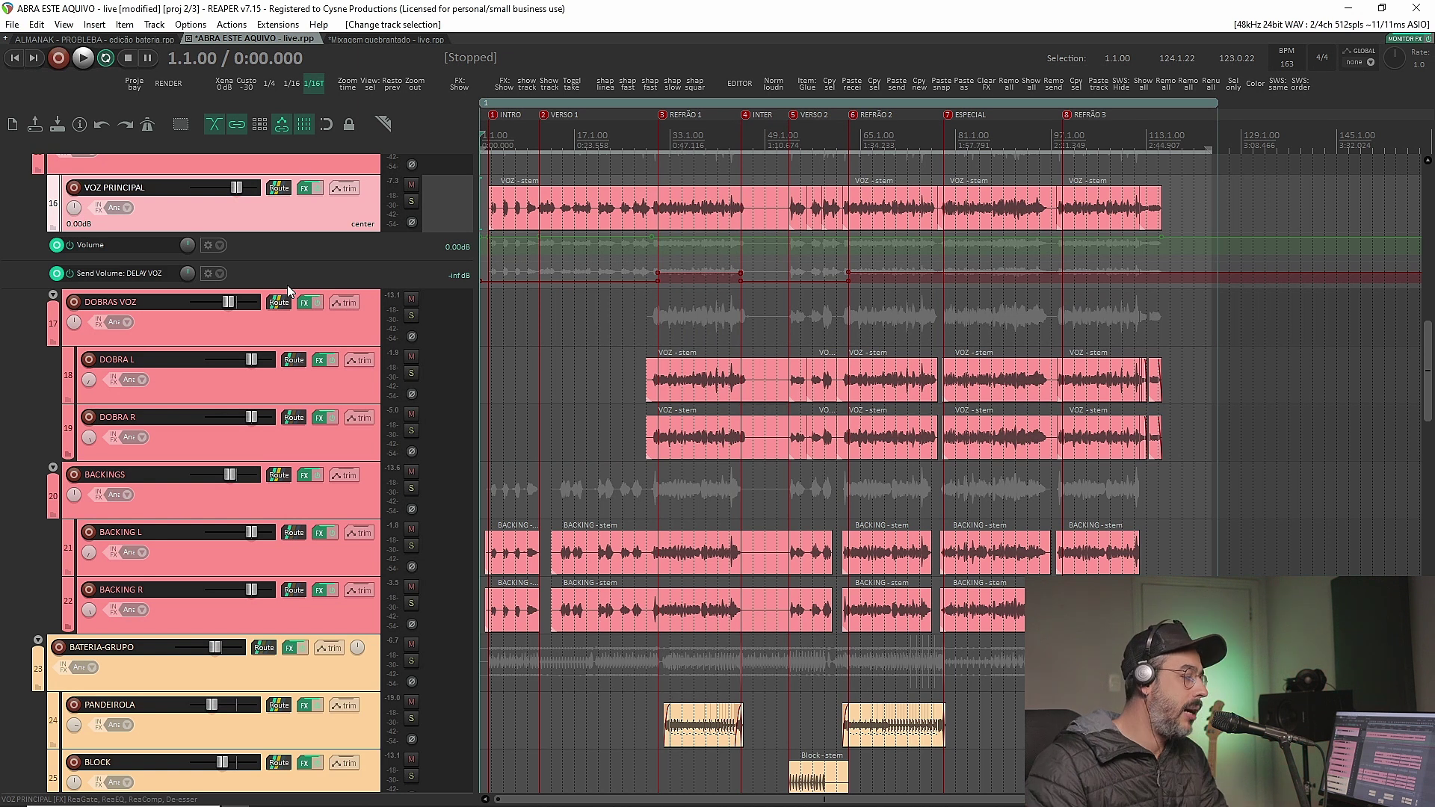
- Examine the AUX folder's parallel compression, reverb, delay, chorus and drive tracks alongside the VOZ PRINCIPAL track and its DELAY VOZ send
scroll(243, 376, "up", 3)
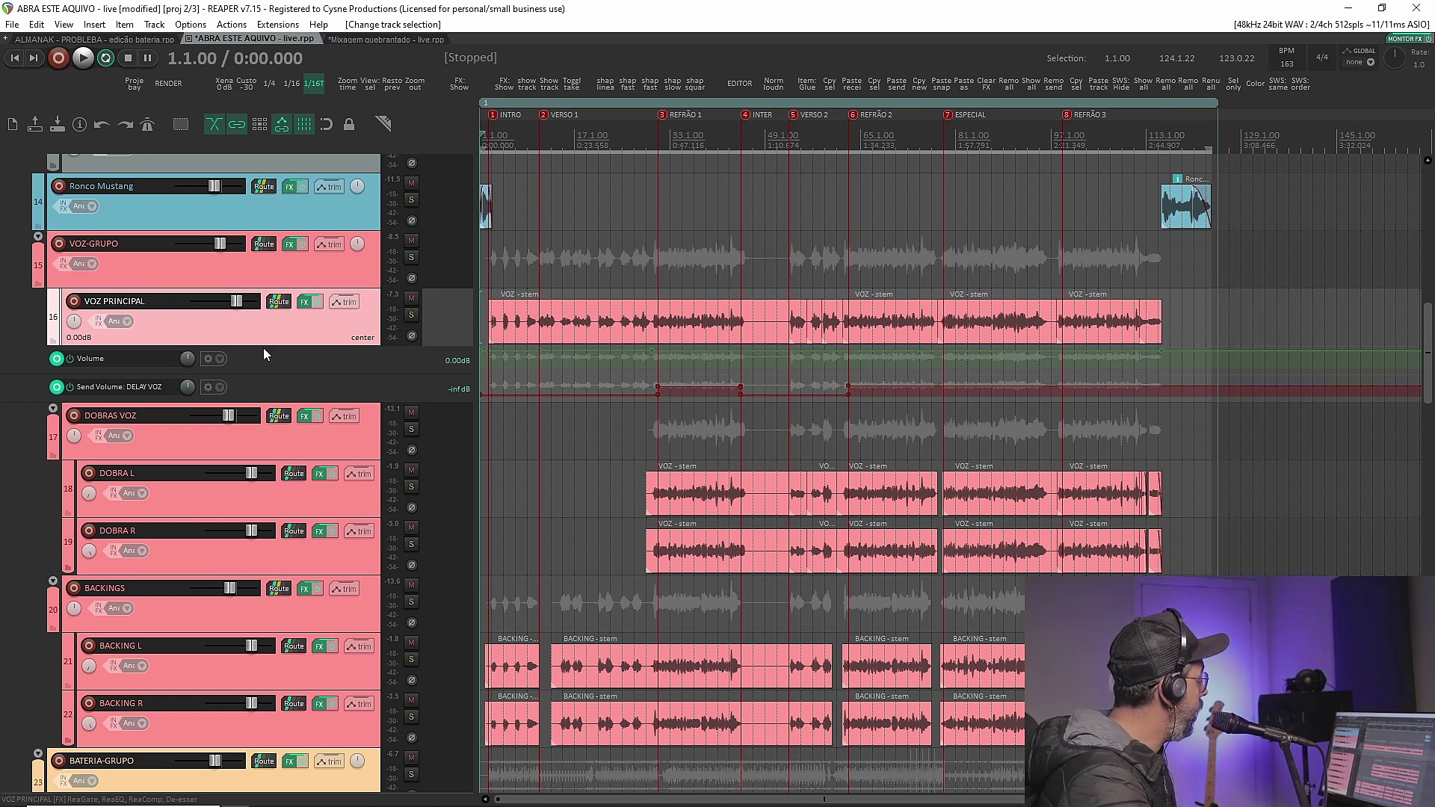
scroll(263, 355, "up", 9)
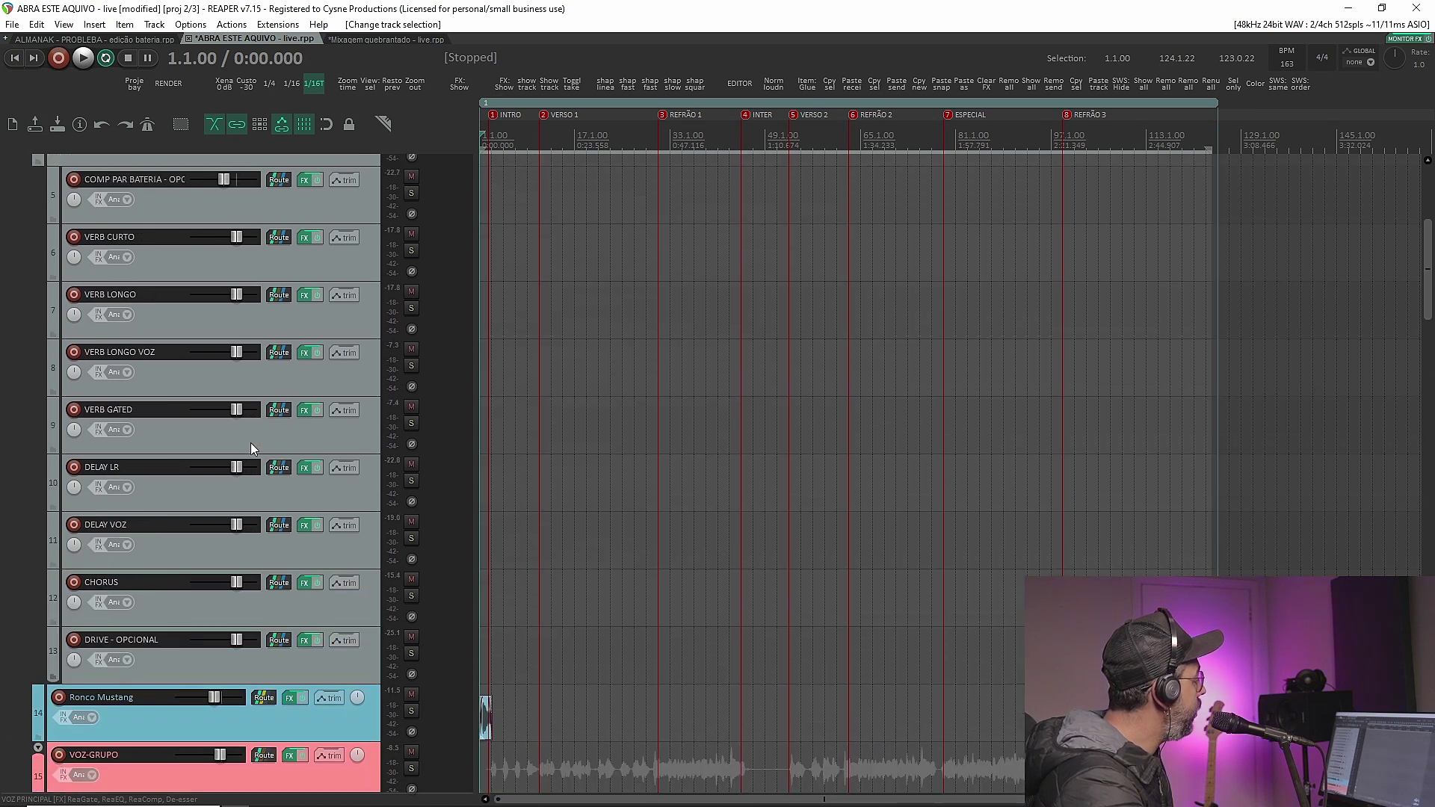
scroll(250, 443, "up", 2)
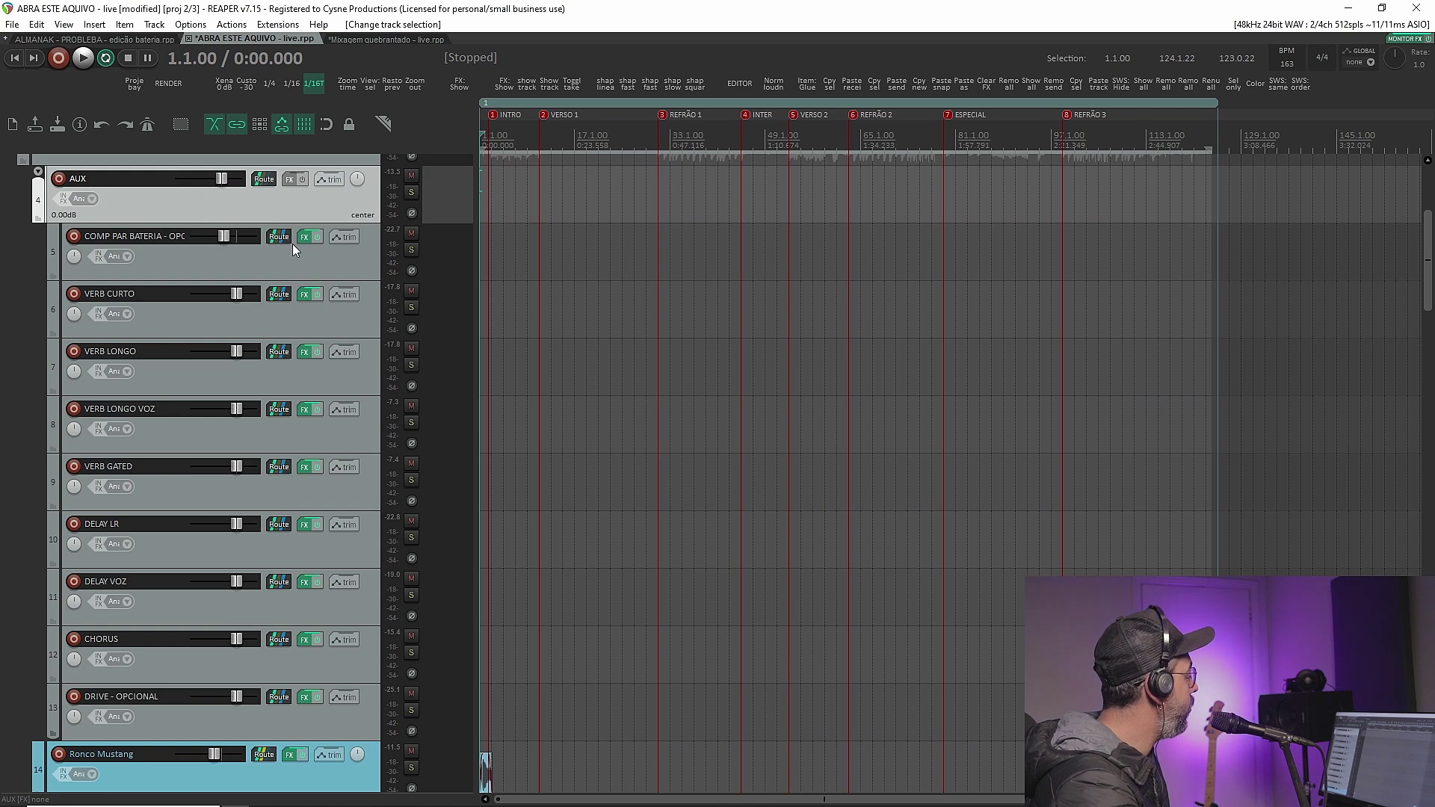
scroll(307, 697, "down", 5)
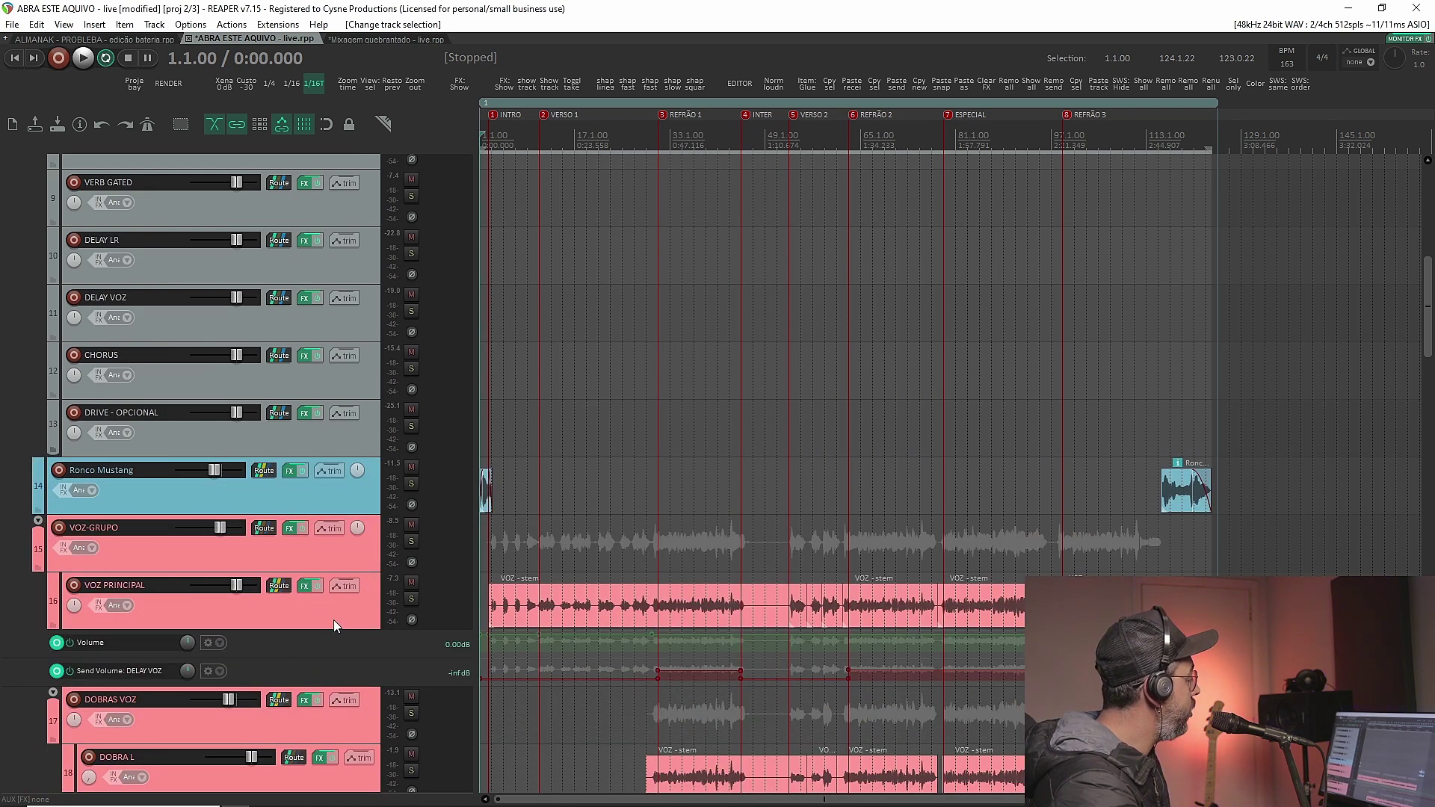
scroll(334, 598, "up", 5)
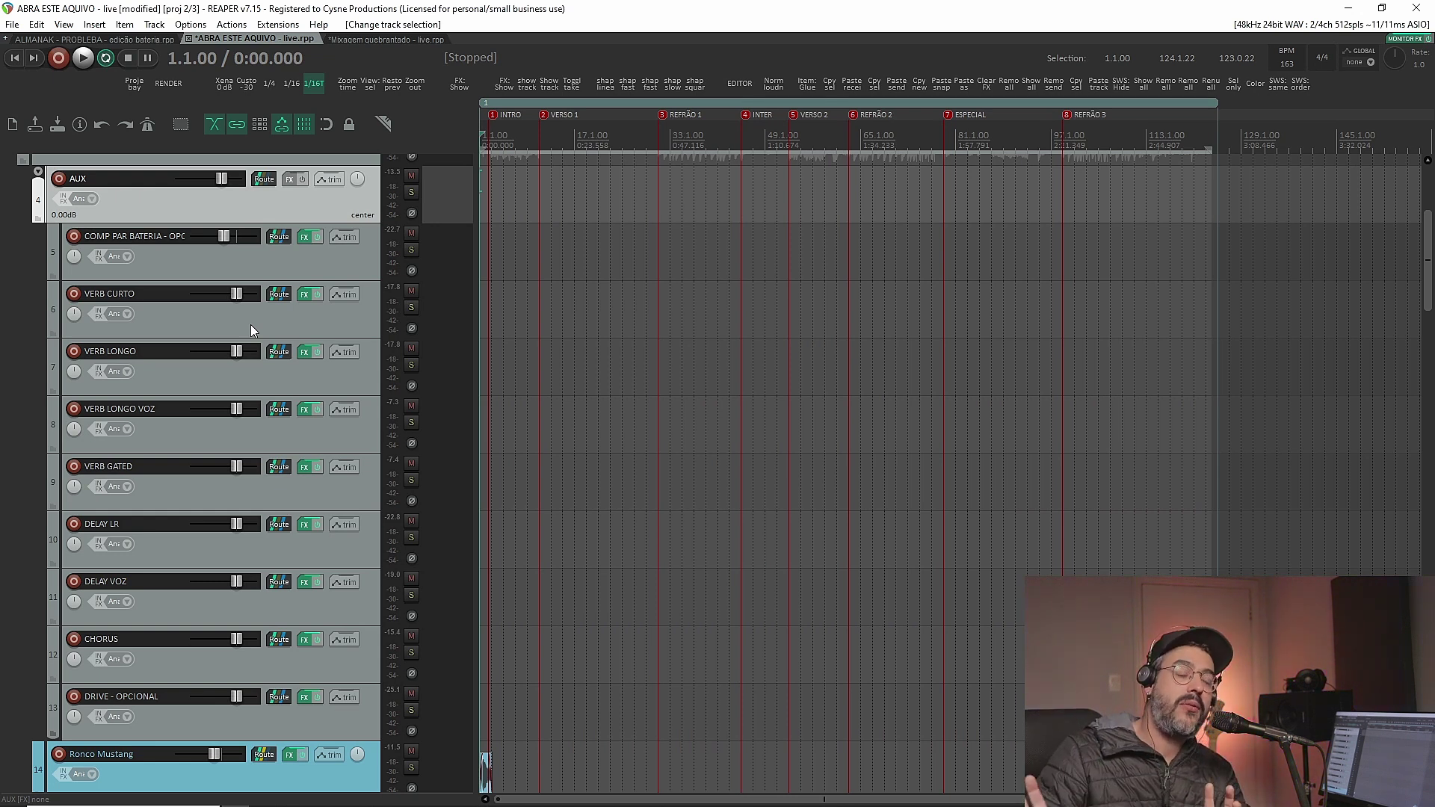
scroll(177, 503, "down", 5)
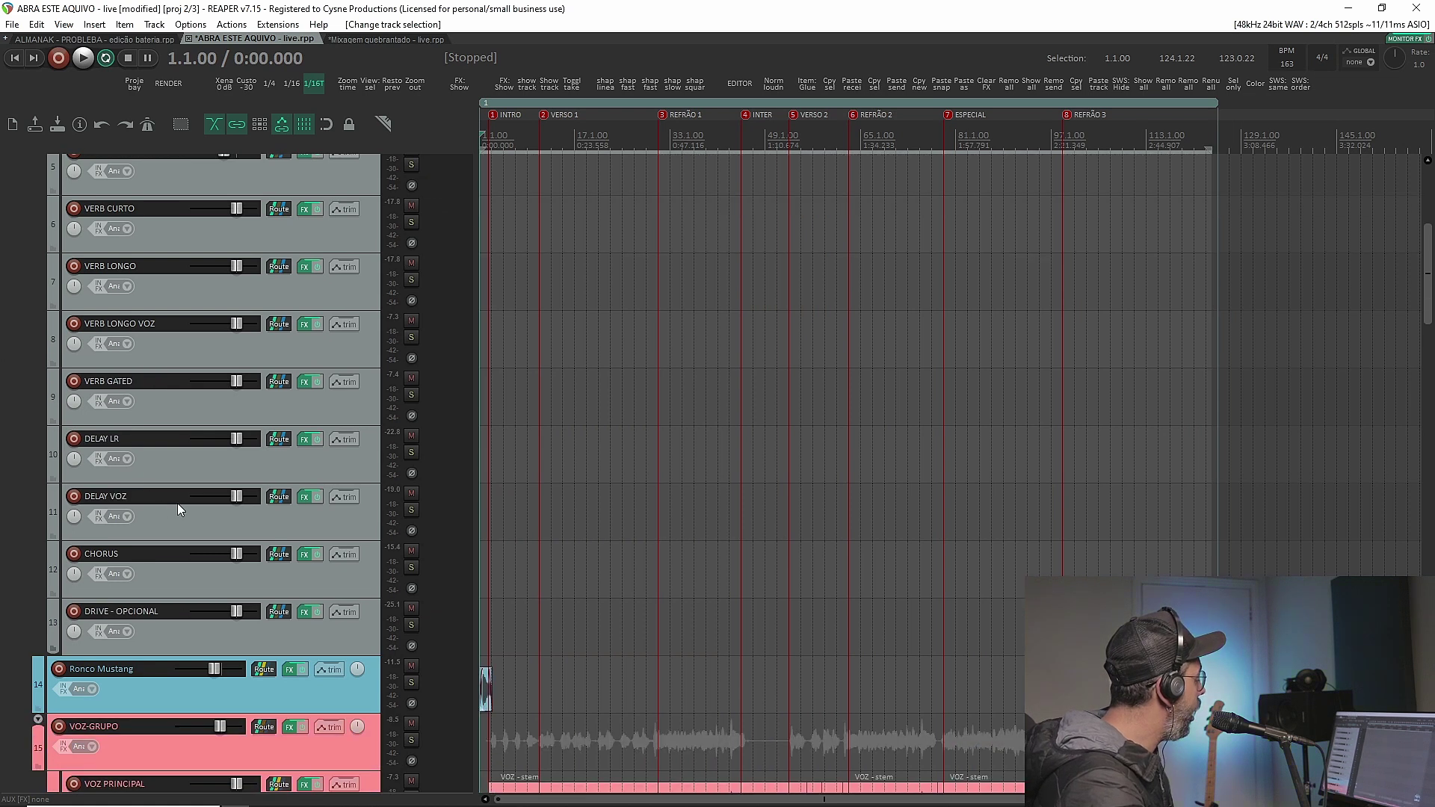
scroll(234, 527, "down", 2)
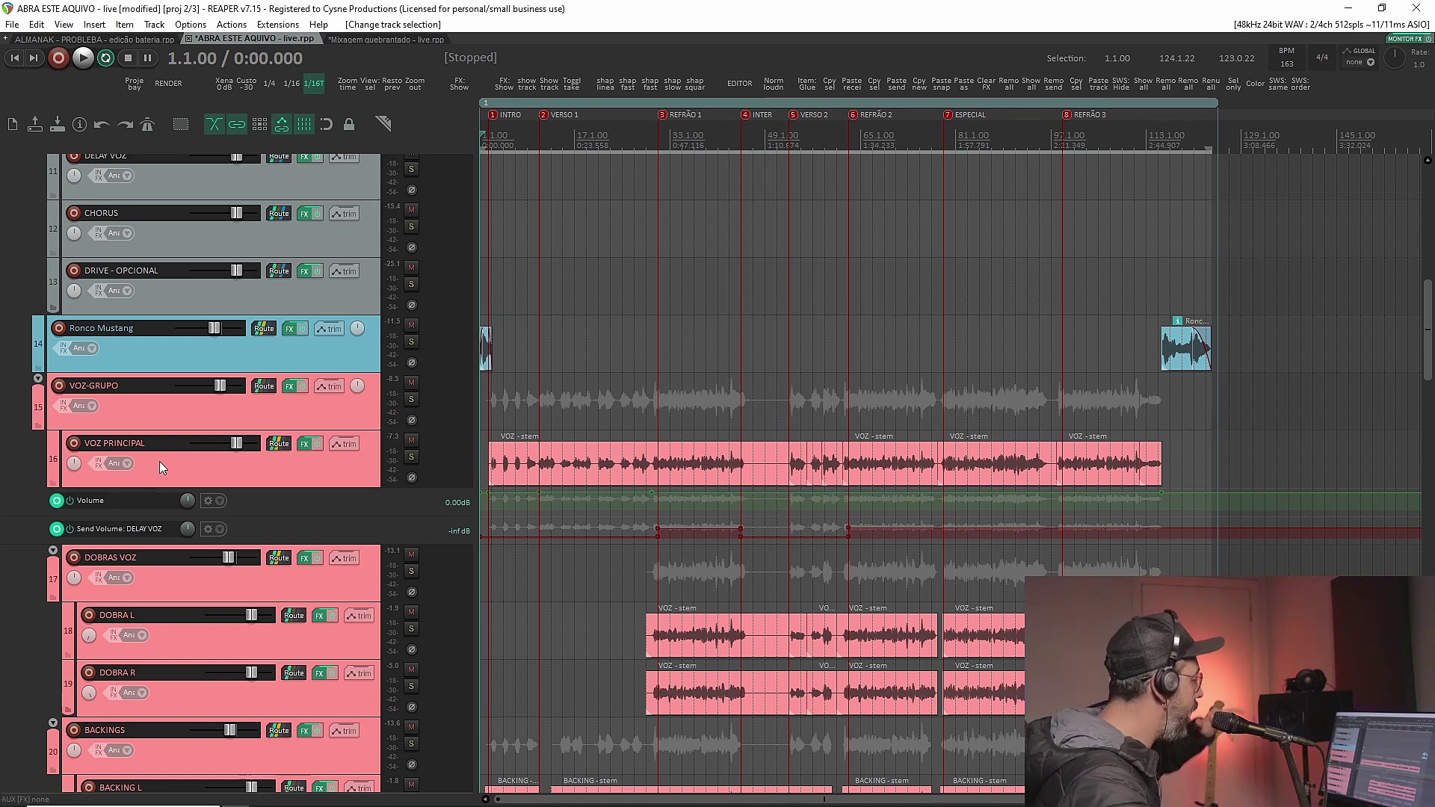
- Examine the full-height tracks from the vocals through drums, guitars and synths, then back to the AUX and MASTER tracks
scroll(269, 426, "down", 10)
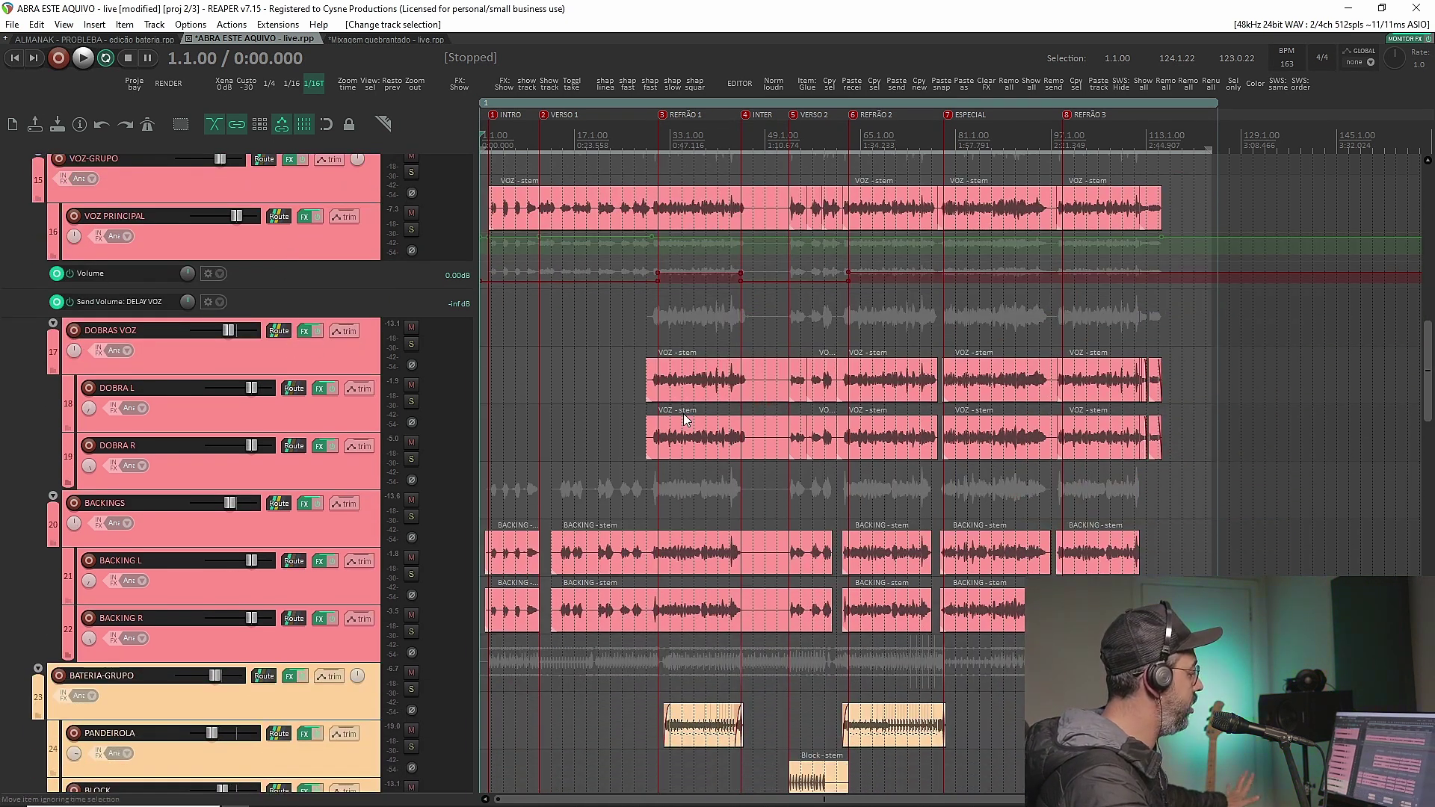
scroll(234, 596, "down", 15)
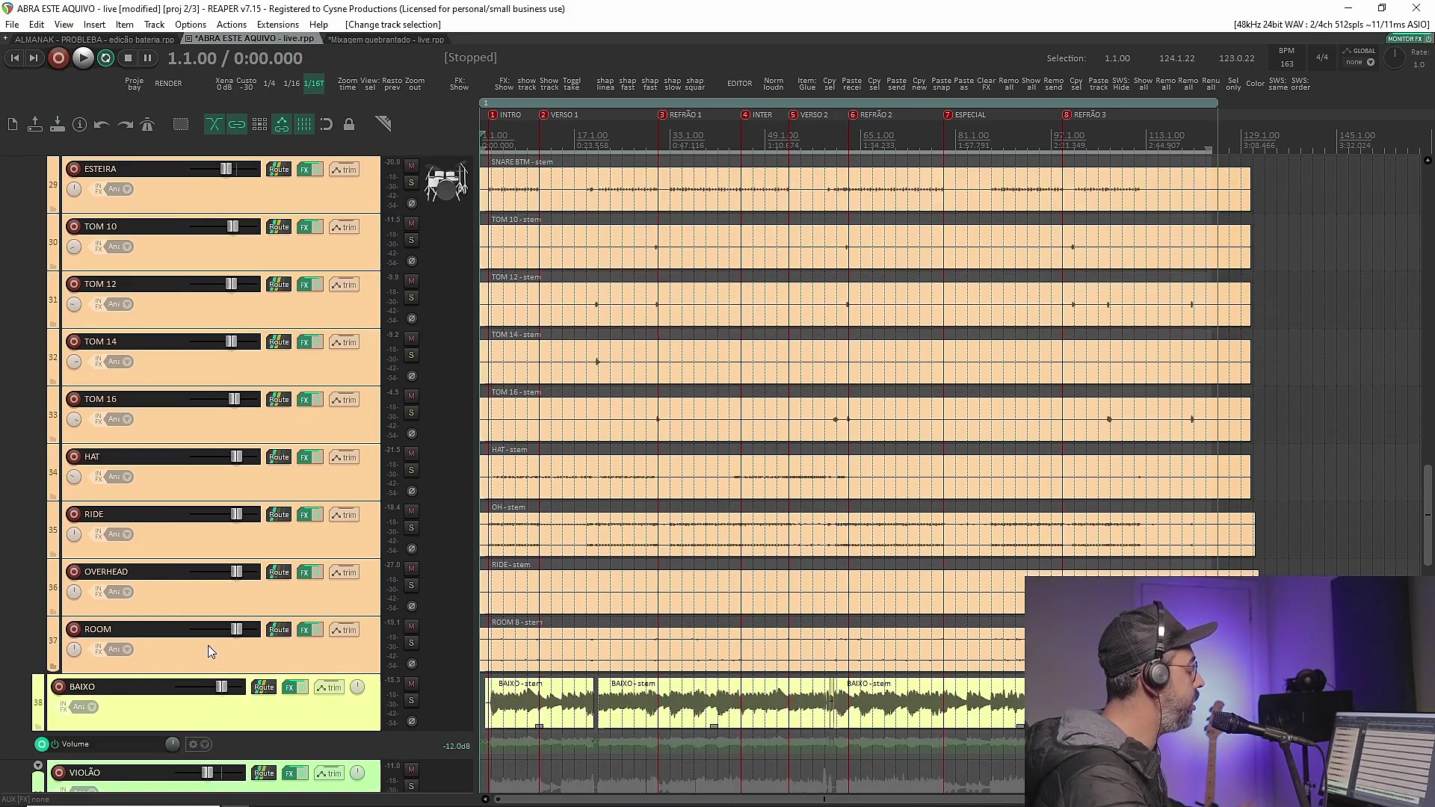
scroll(207, 656, "down", 4)
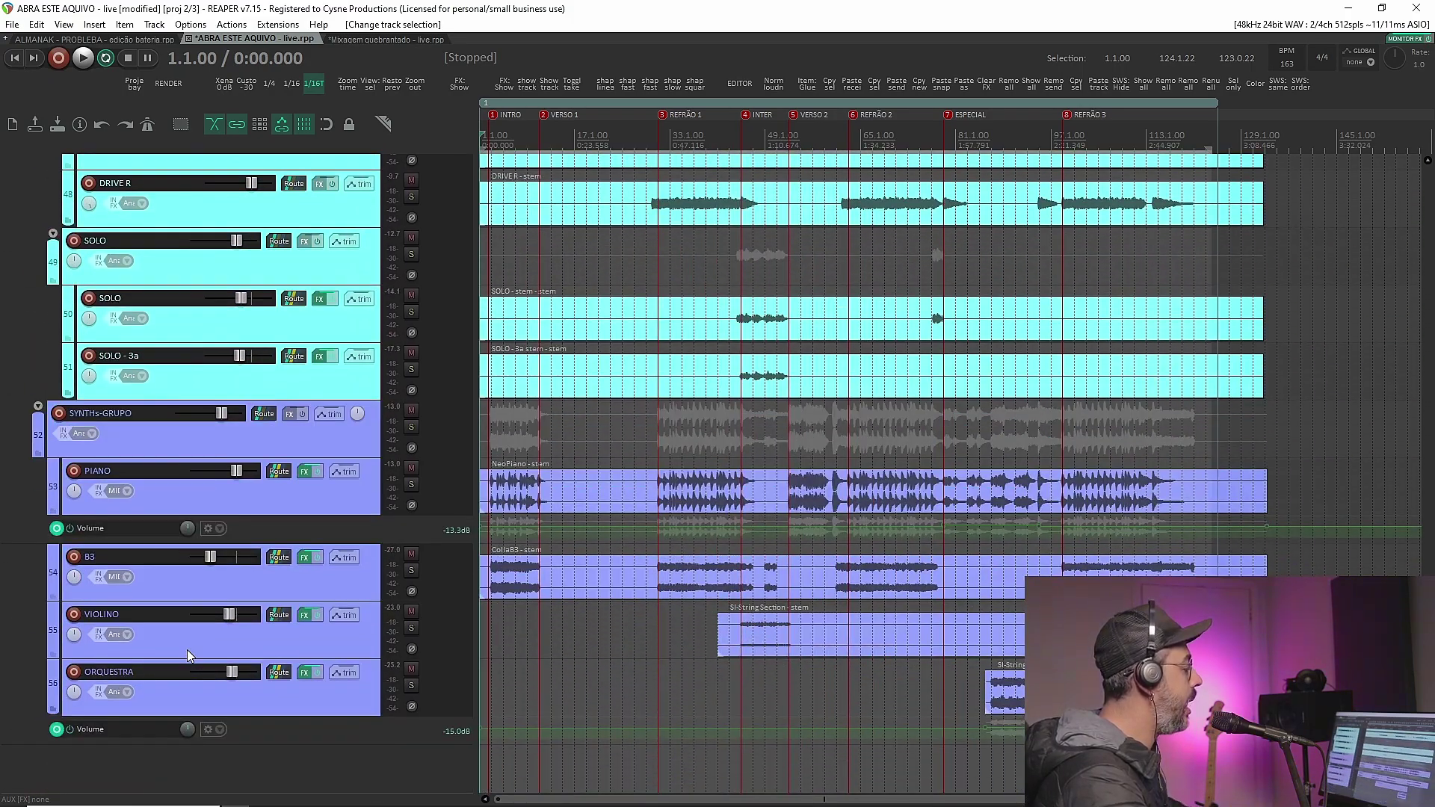
scroll(187, 649, "up", 6)
scroll(179, 639, "up", 20)
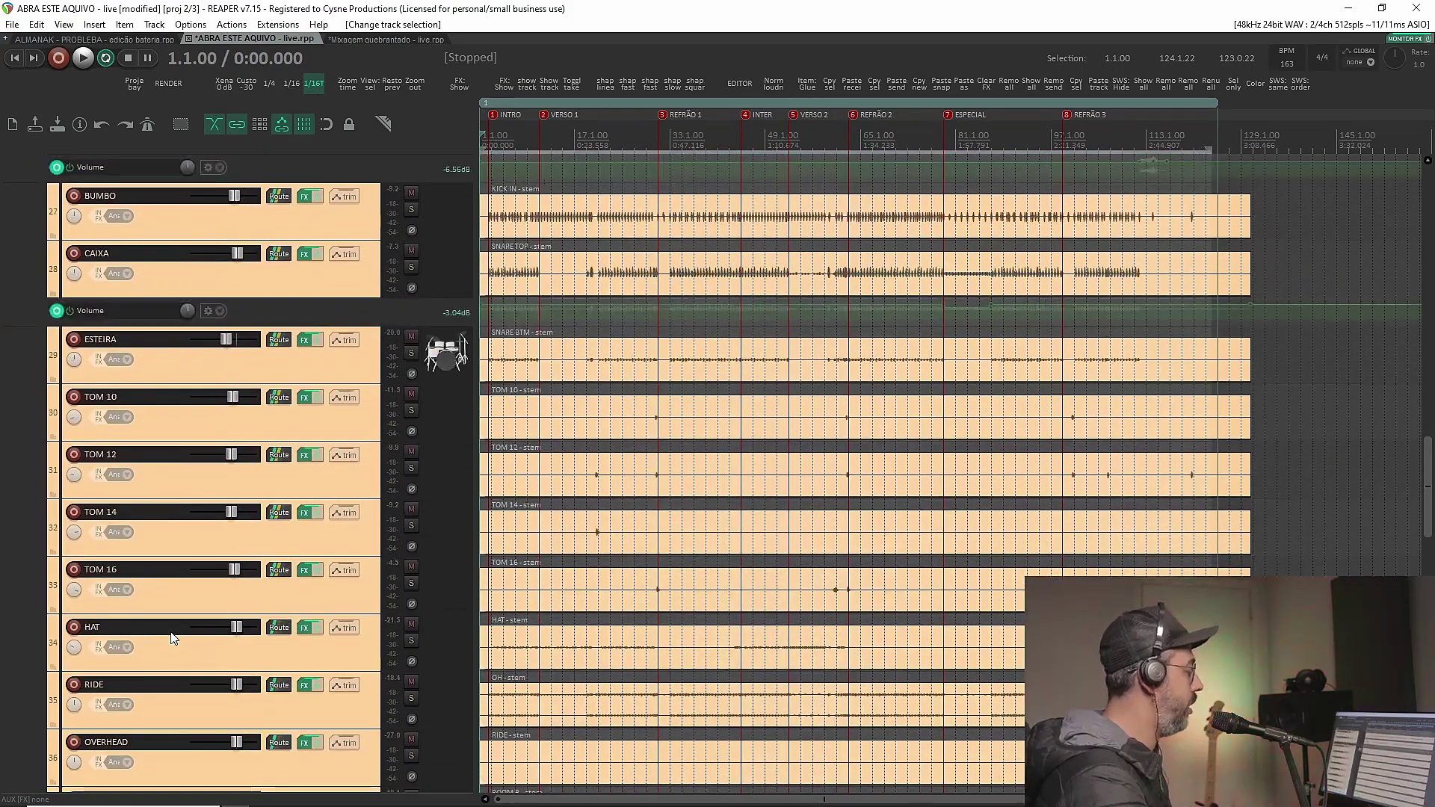
scroll(173, 613, "up", 12)
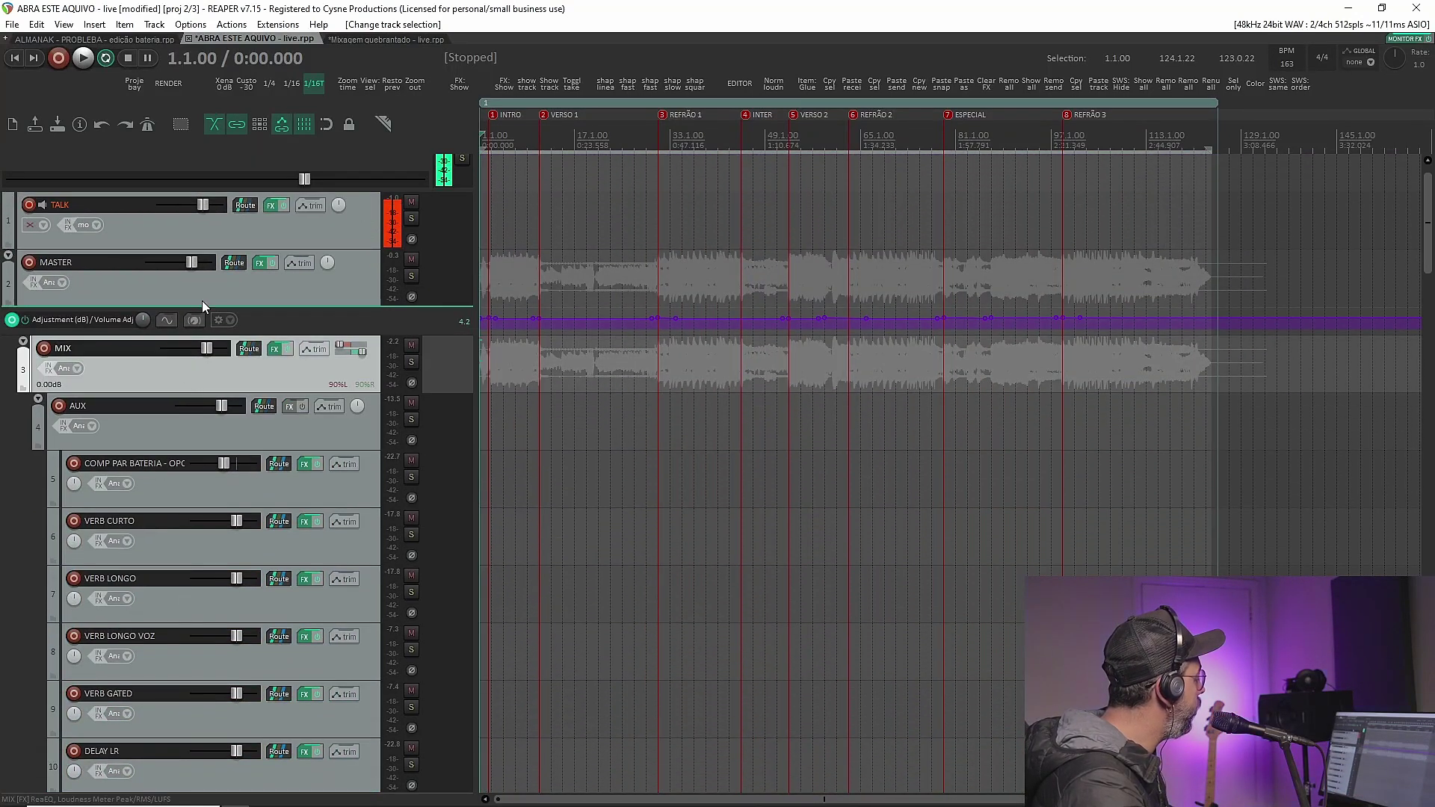
- Shrink the child tracks of the MASTER folder to compact height and review the whole list down to the synths
left_click(191, 291)
left_click(16, 260)
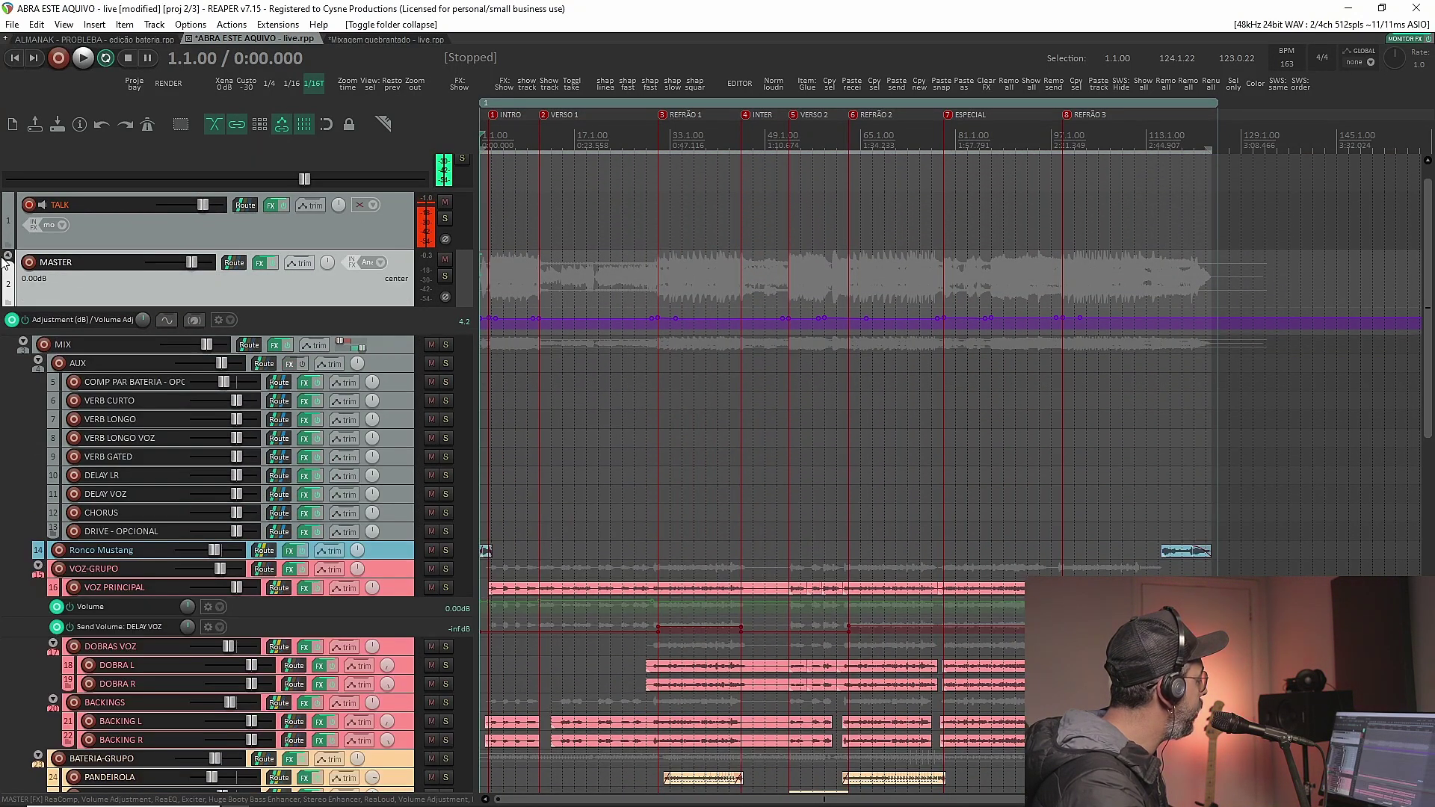
scroll(280, 522, "down", 2)
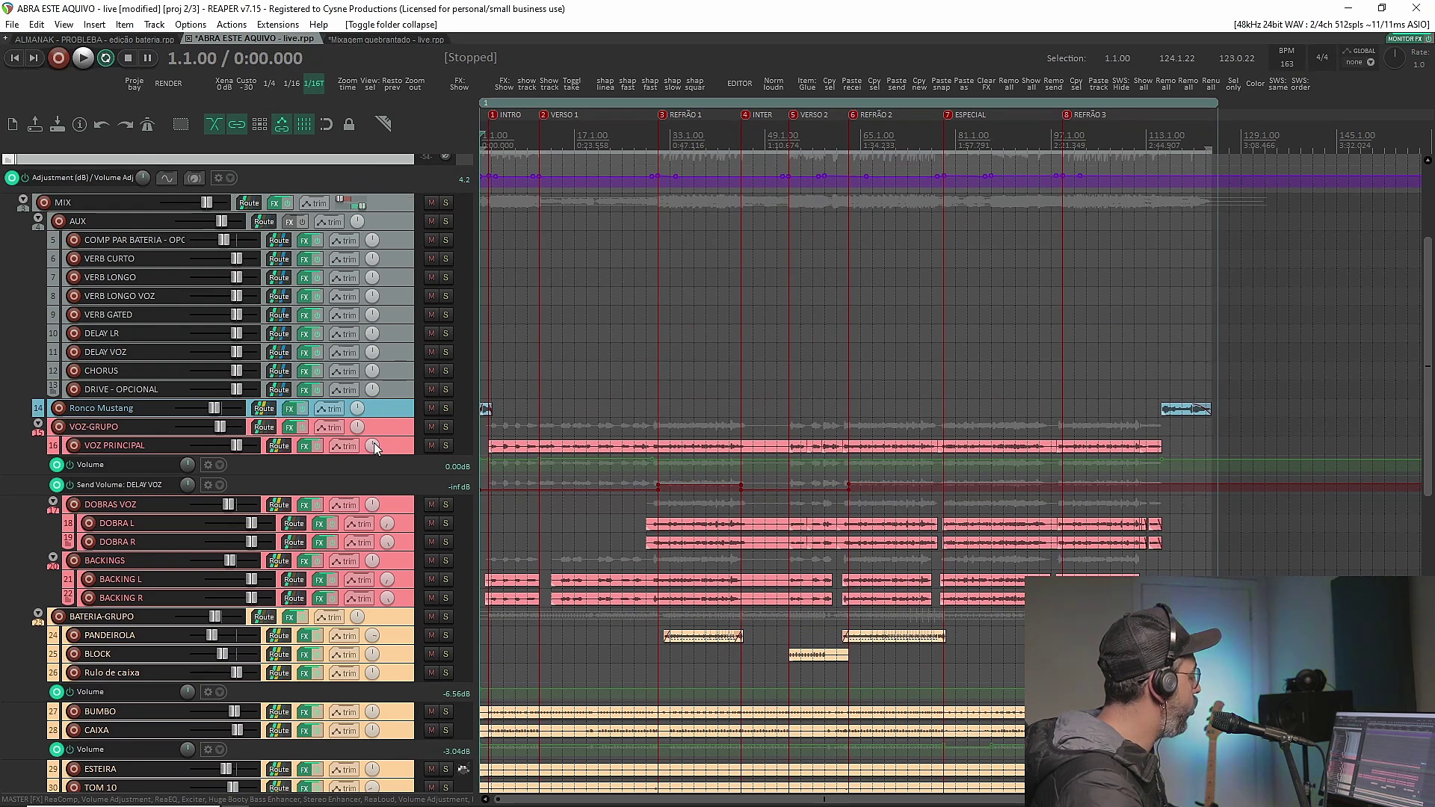
scroll(352, 664, "down", 6)
scroll(353, 665, "down", 4)
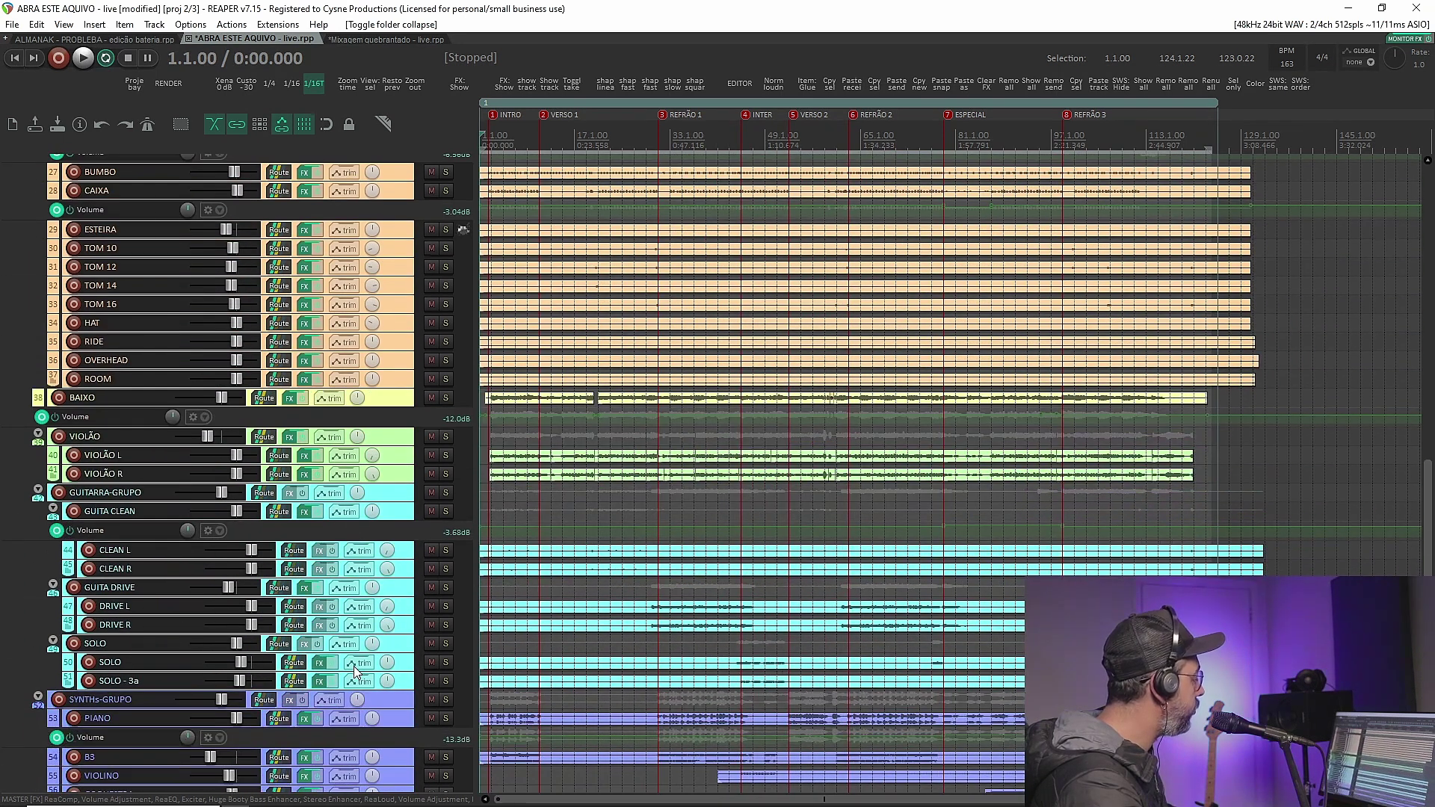
scroll(153, 487, "up", 4)
scroll(191, 477, "up", 8)
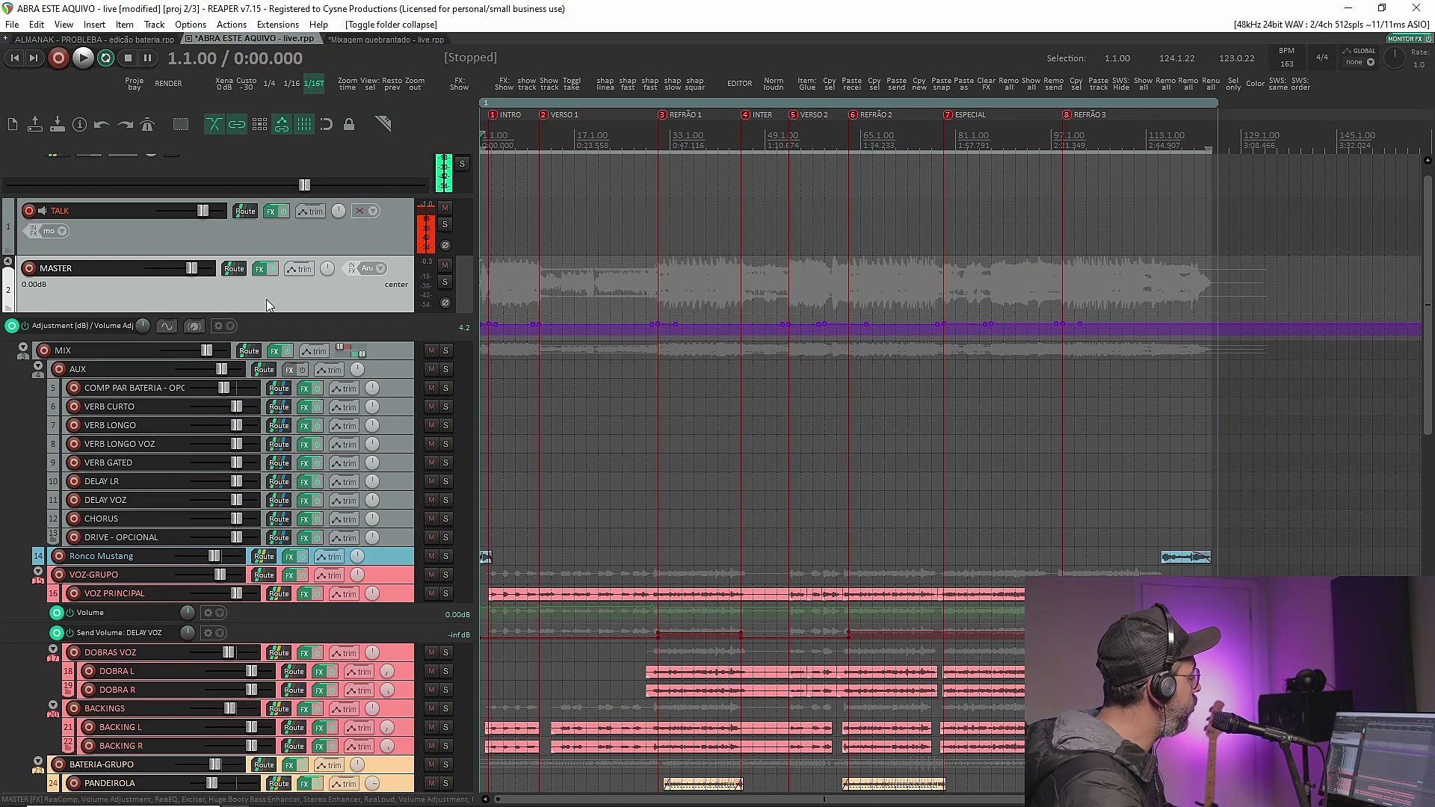
- Examine the compact track list from the MASTER and AUX effects down to the drums, bass, acoustic and clean guitars
mouse_move(257, 271)
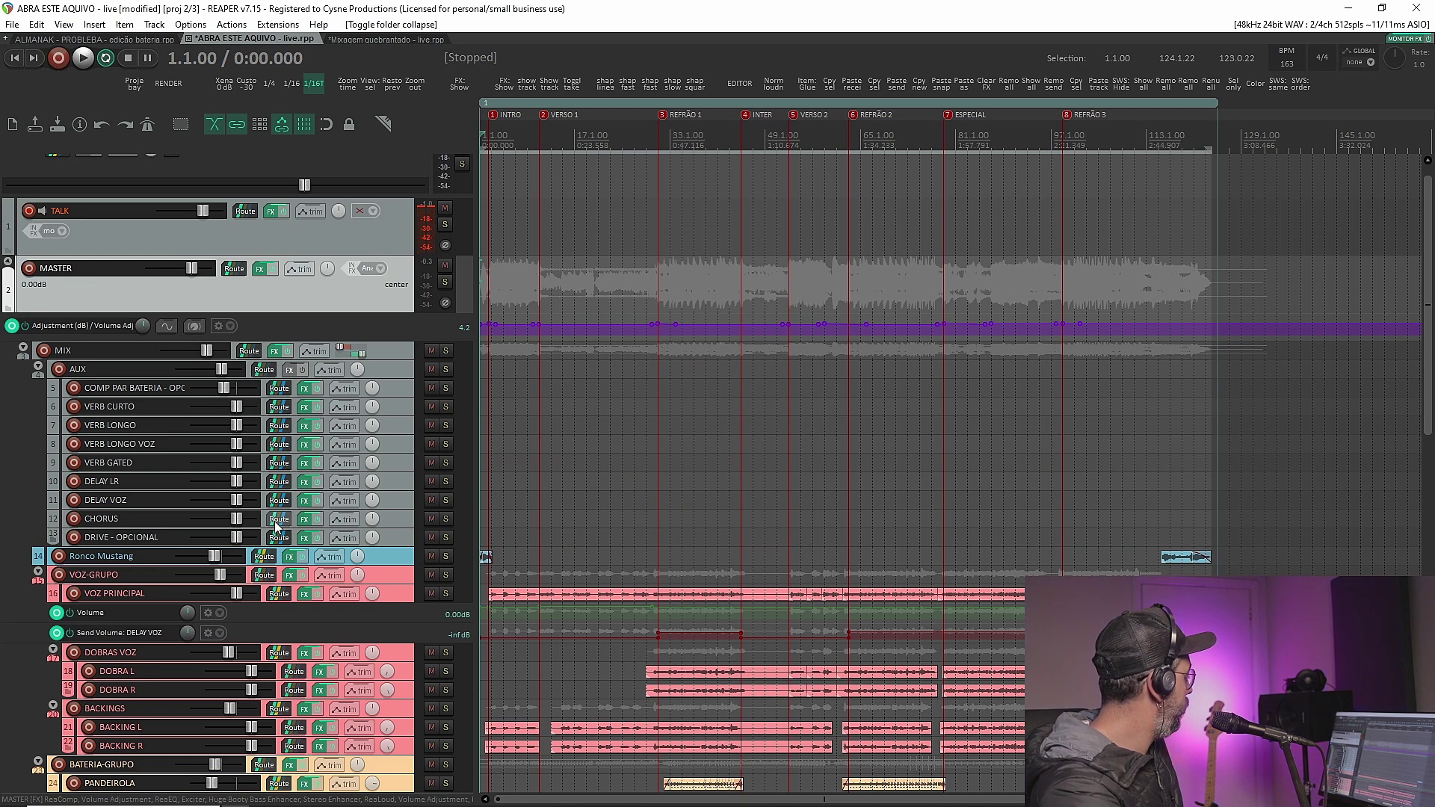
scroll(292, 551, "down", 3)
scroll(291, 559, "down", 5)
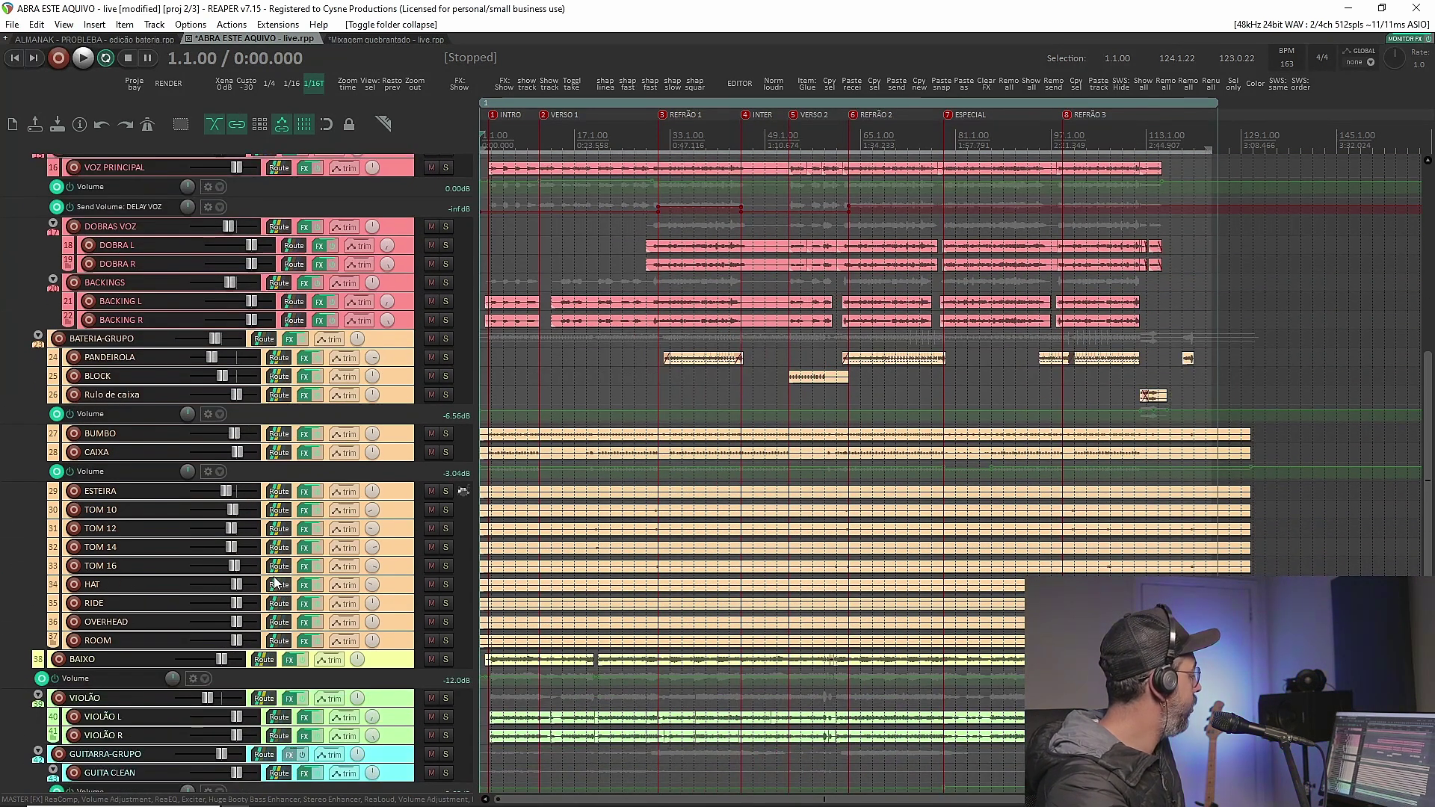
scroll(273, 590, "up", 8)
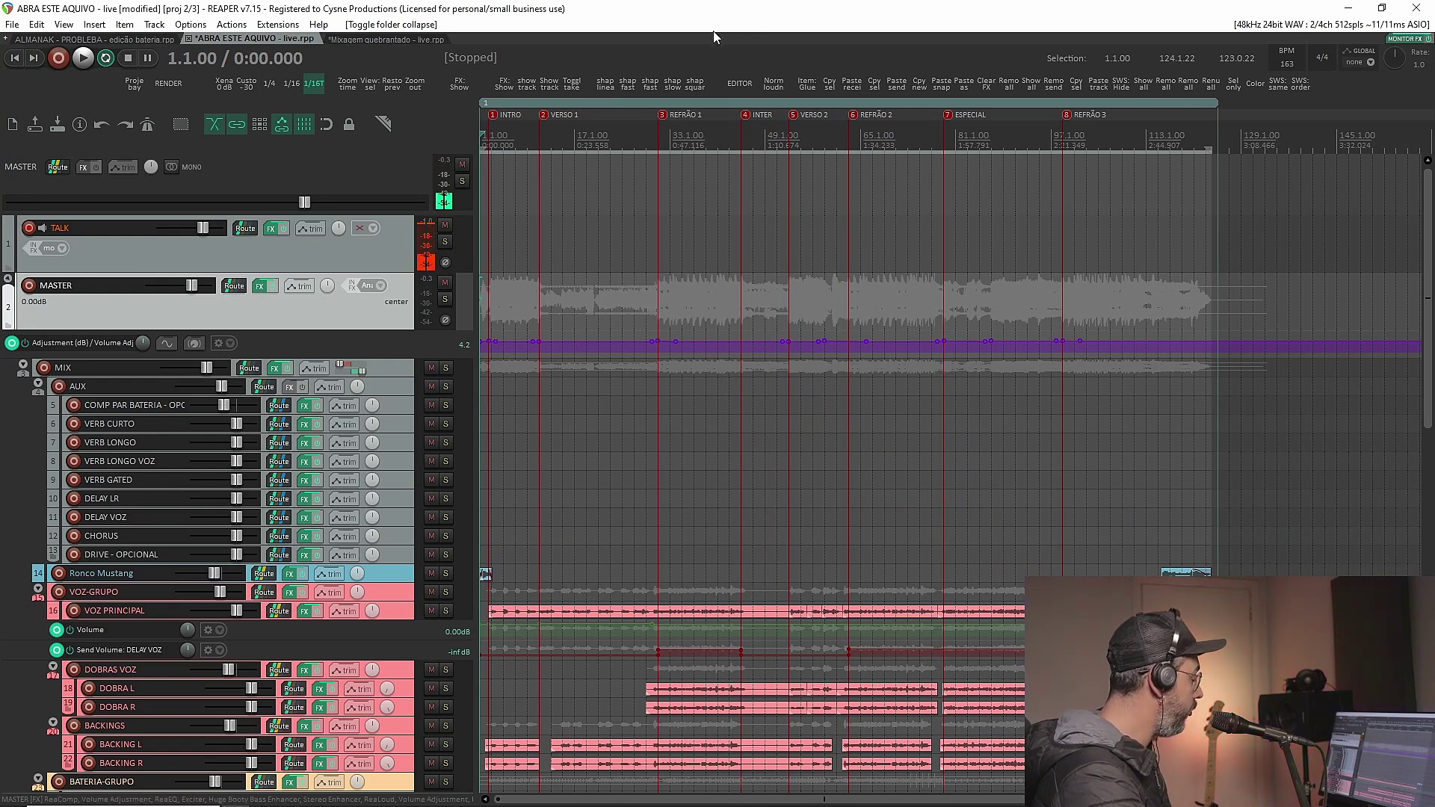
- Listen to the mix from the INTRO marker into VERSO 1 with the timeline zoomed on the opening sections, then stop playback
scroll(626, 190, "up", 5)
scroll(625, 189, "up", 4)
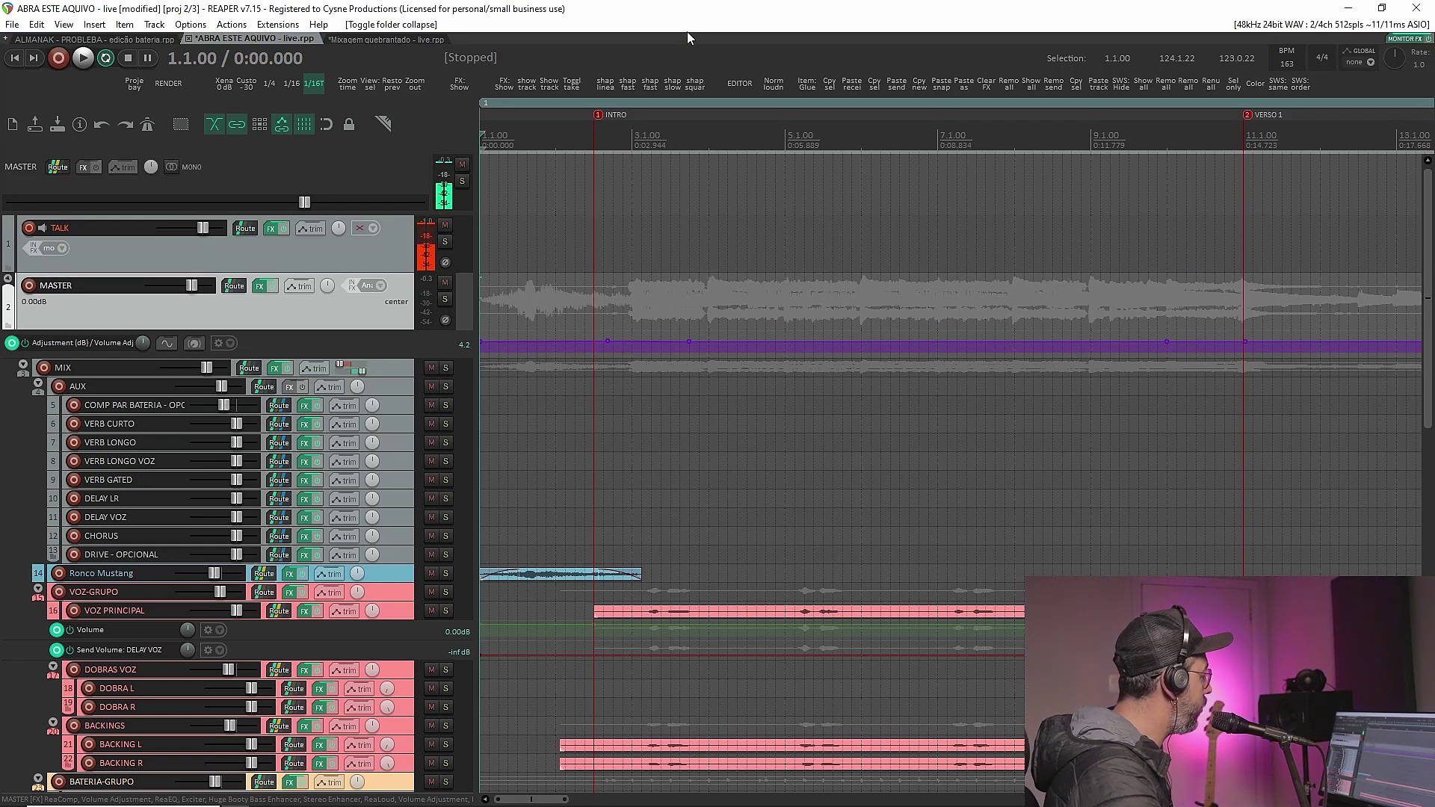
scroll(682, 98, "down", 7)
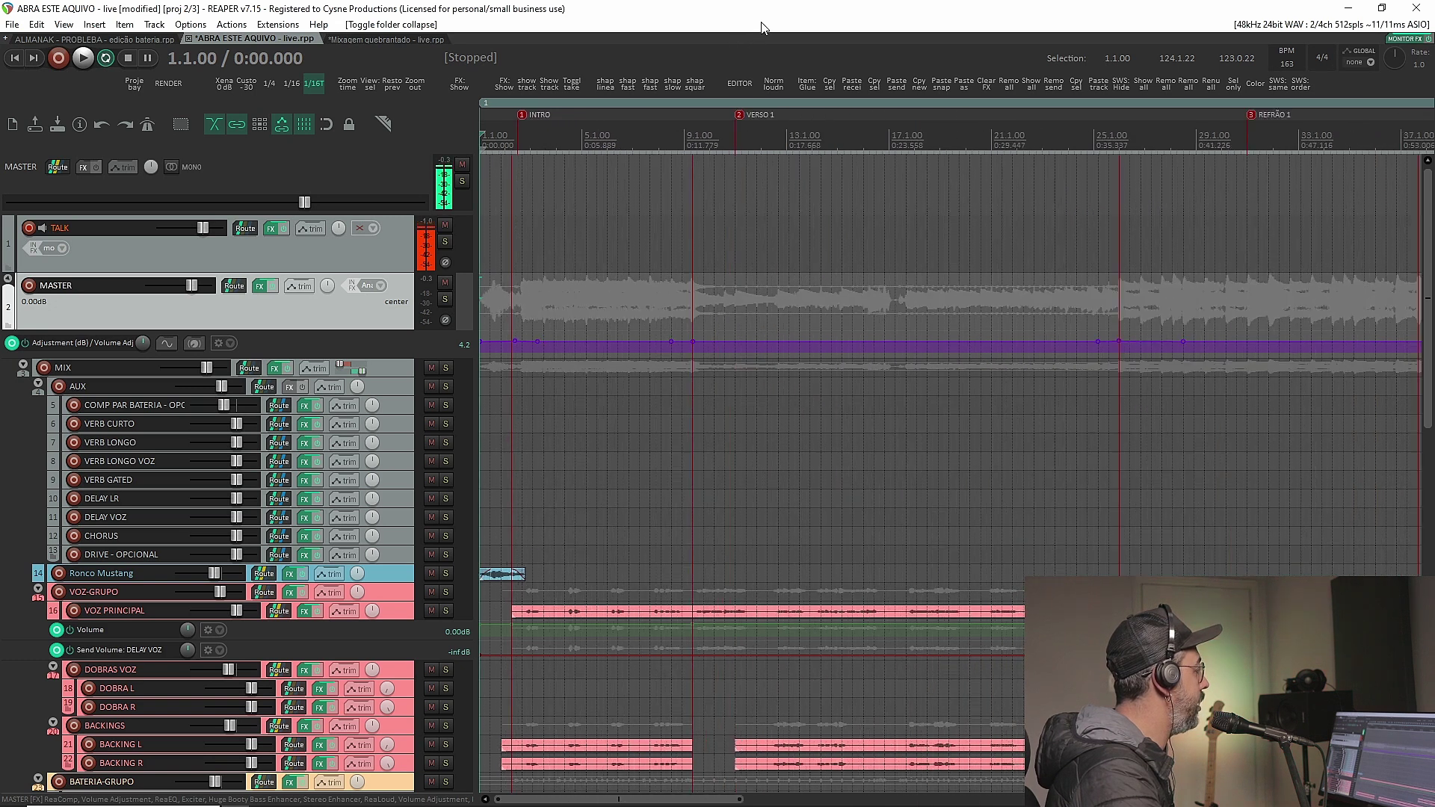
key("1")
key("space")
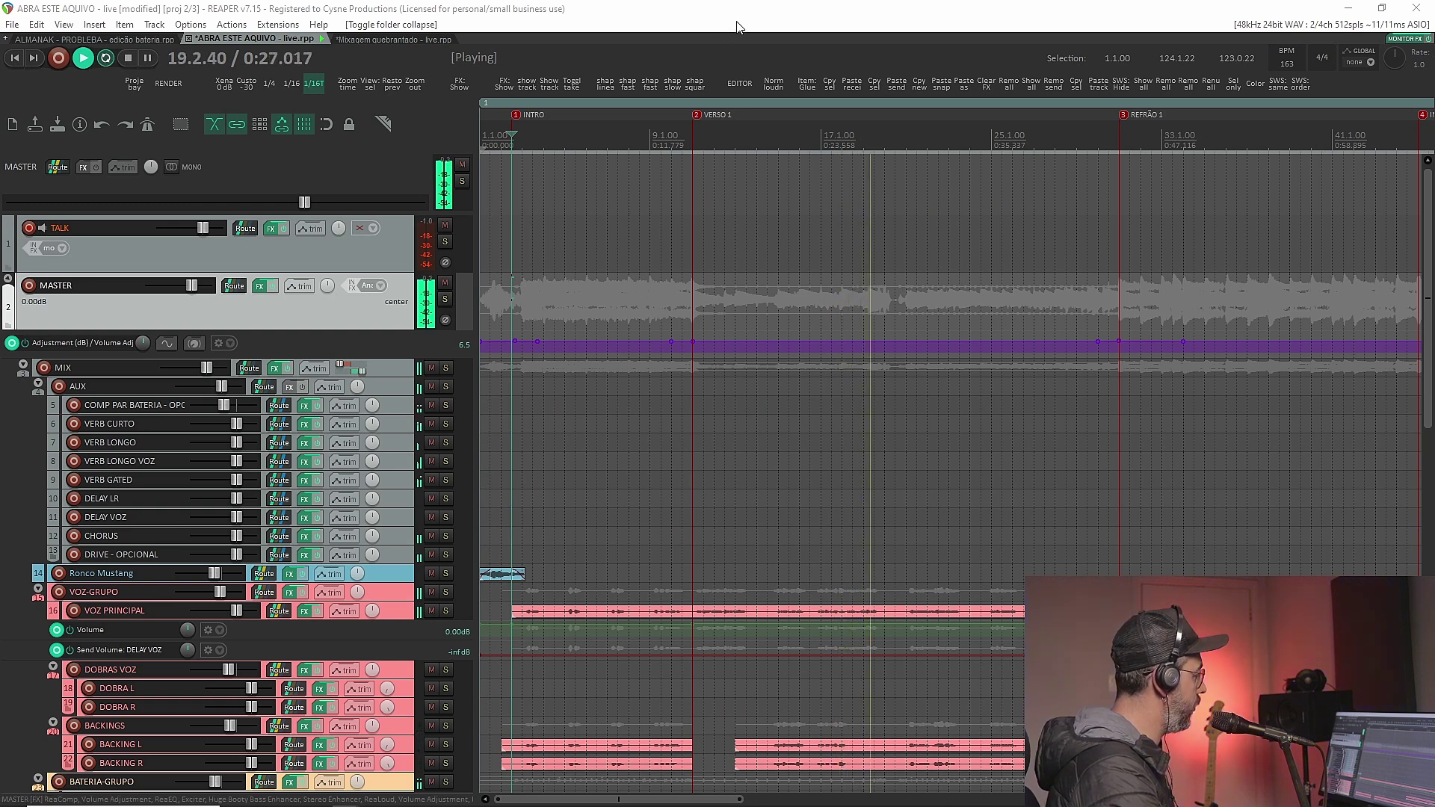
key("space")
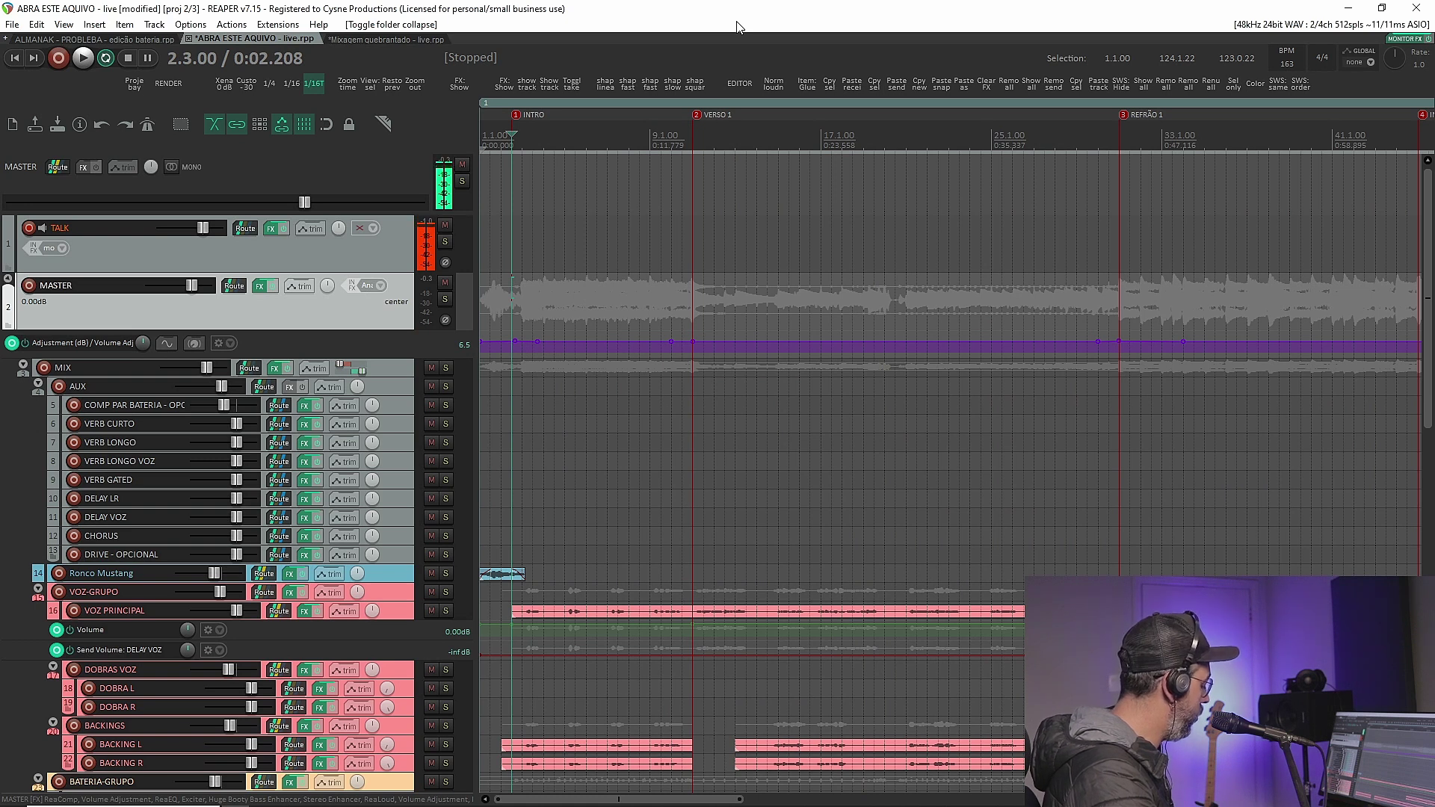
- Play the mix from the REFRÃO 1 marker while checking the activity of the AUX, vocal and drum tracks
key("3")
key("space")
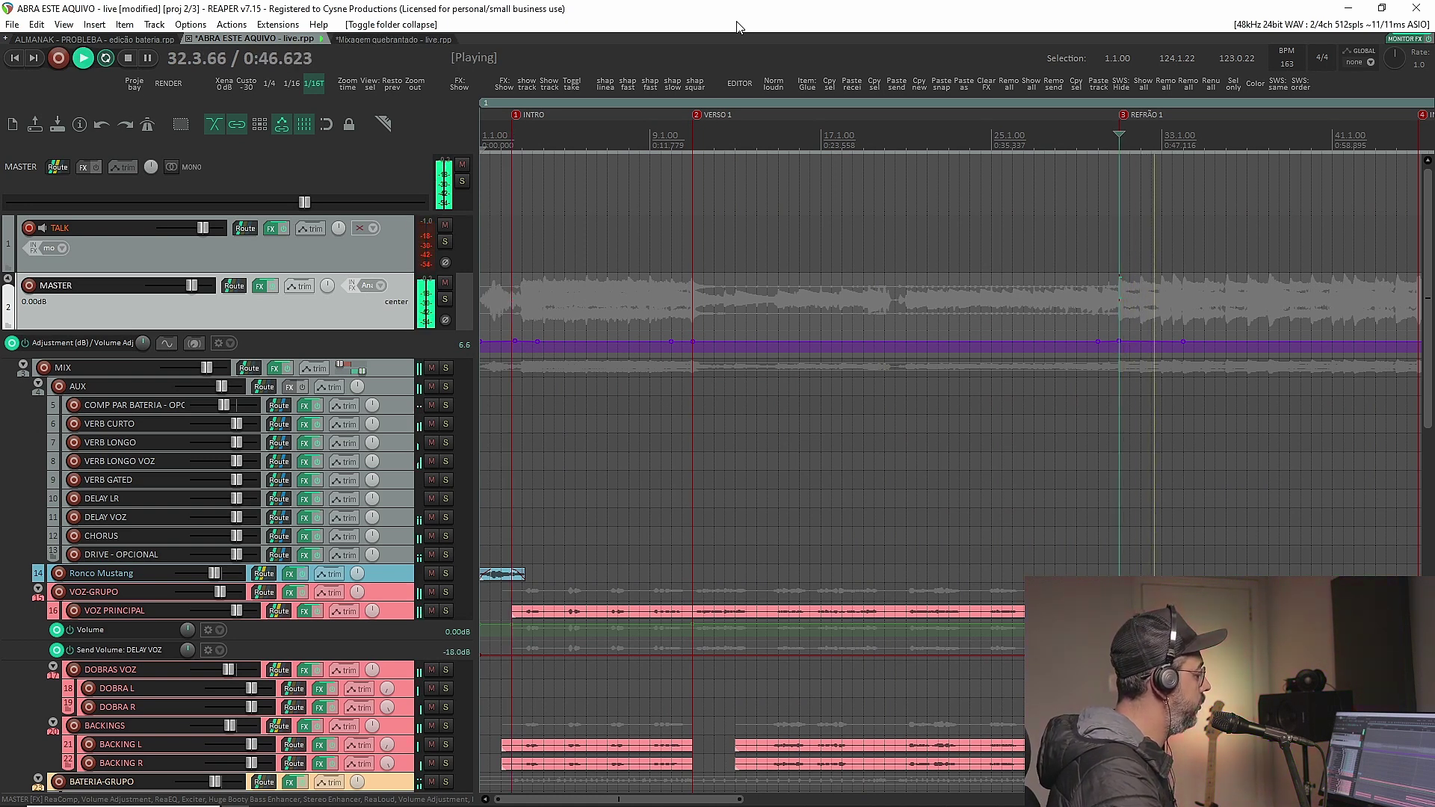
scroll(257, 480, "down", 5)
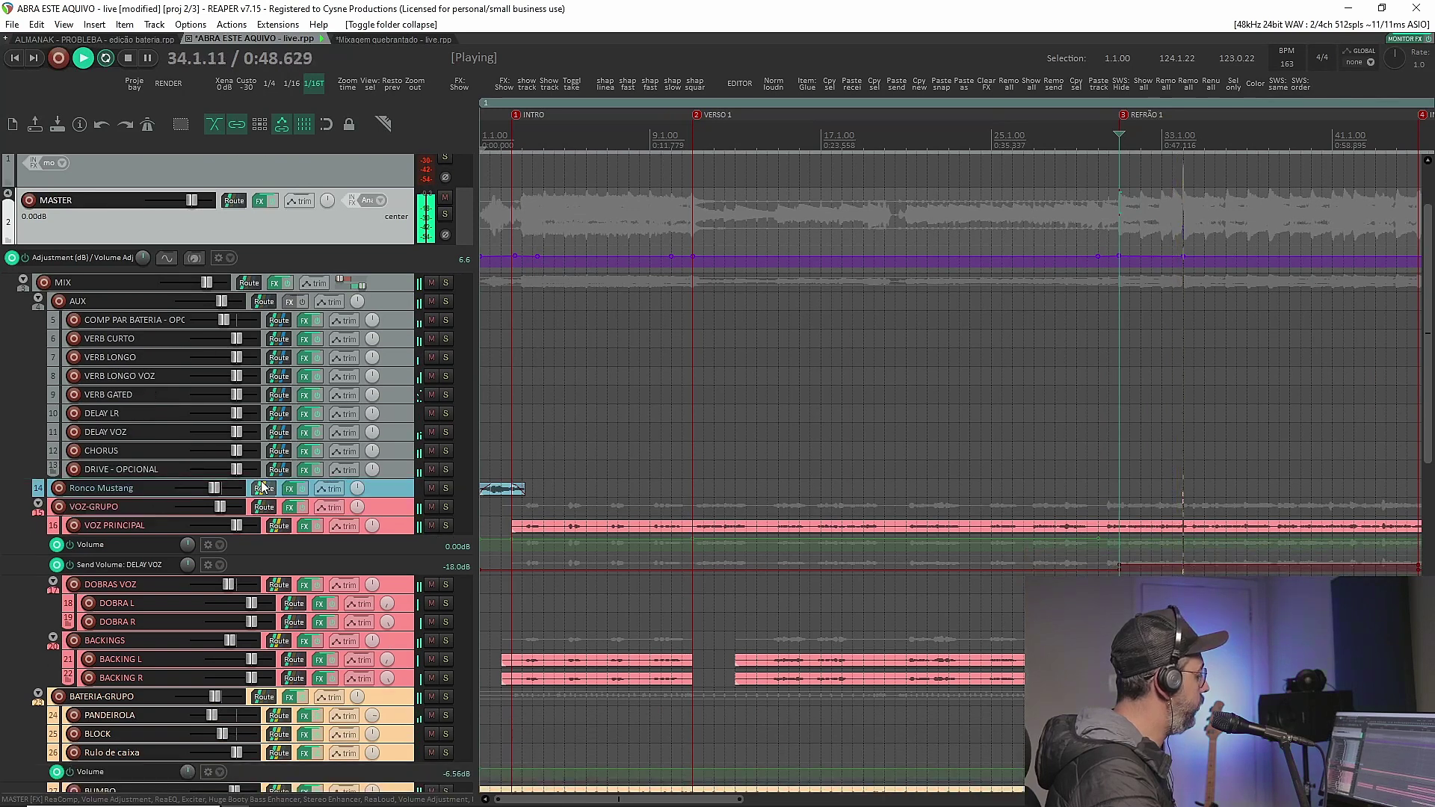
scroll(253, 483, "down", 3)
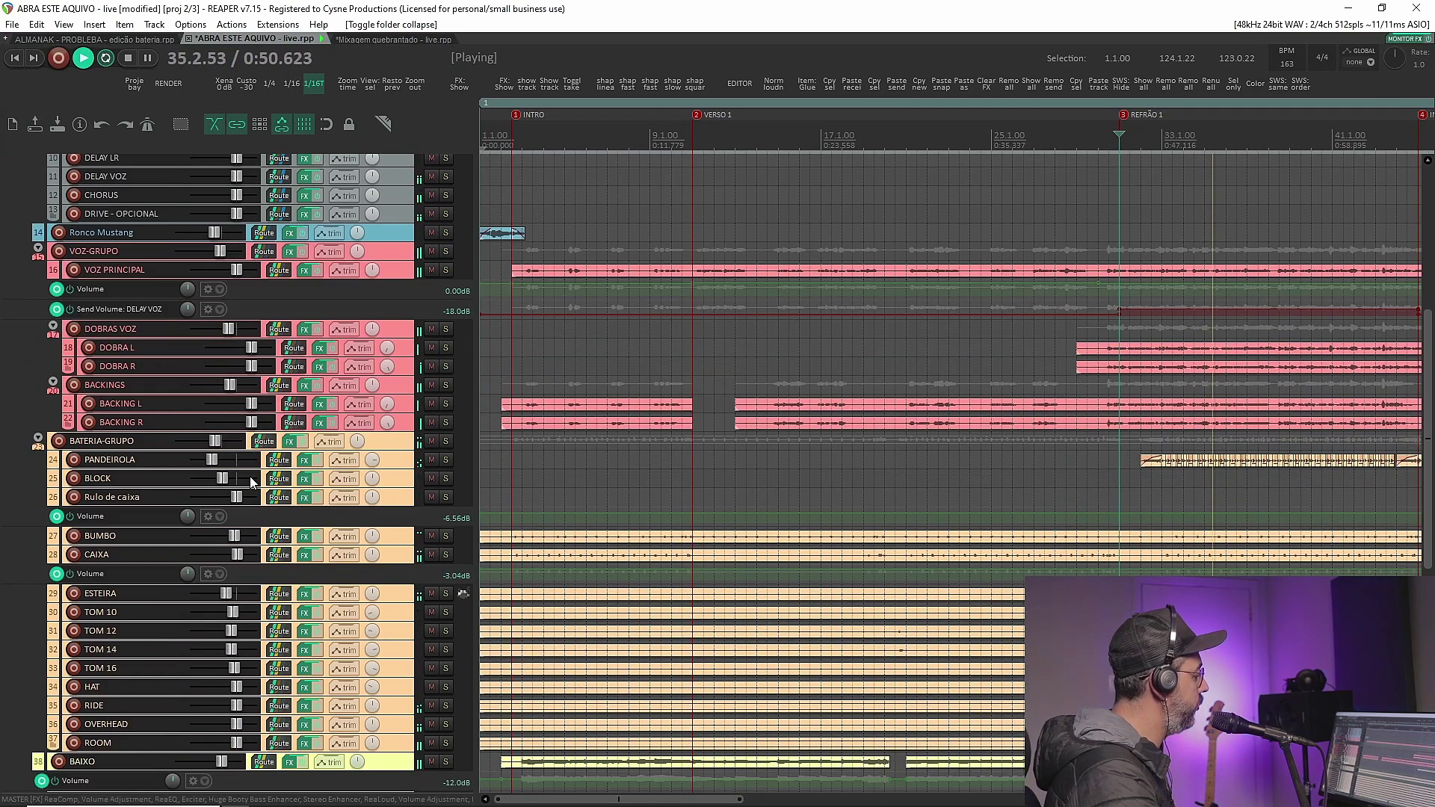
scroll(254, 480, "up", 3)
scroll(253, 480, "up", 3)
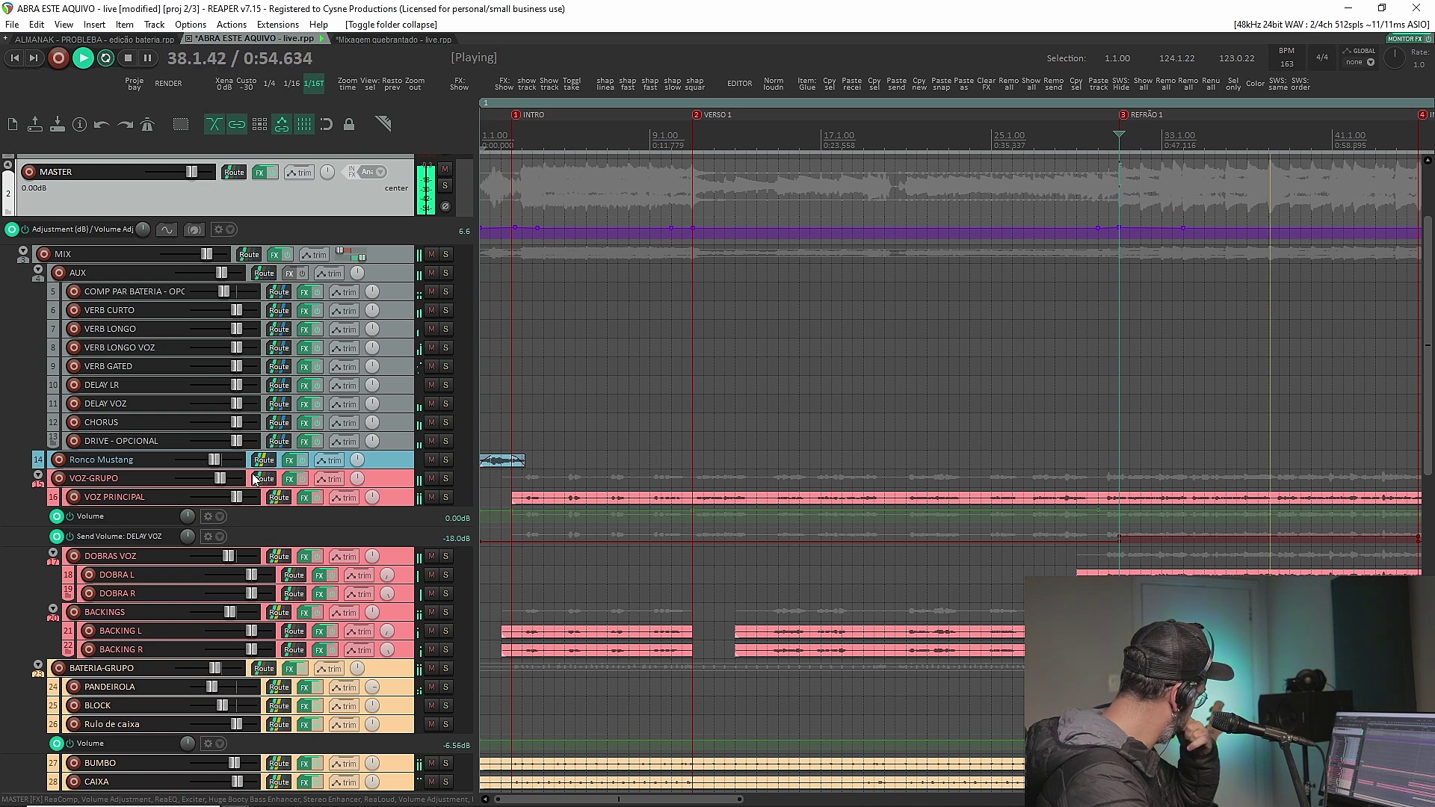
scroll(254, 477, "down", 2)
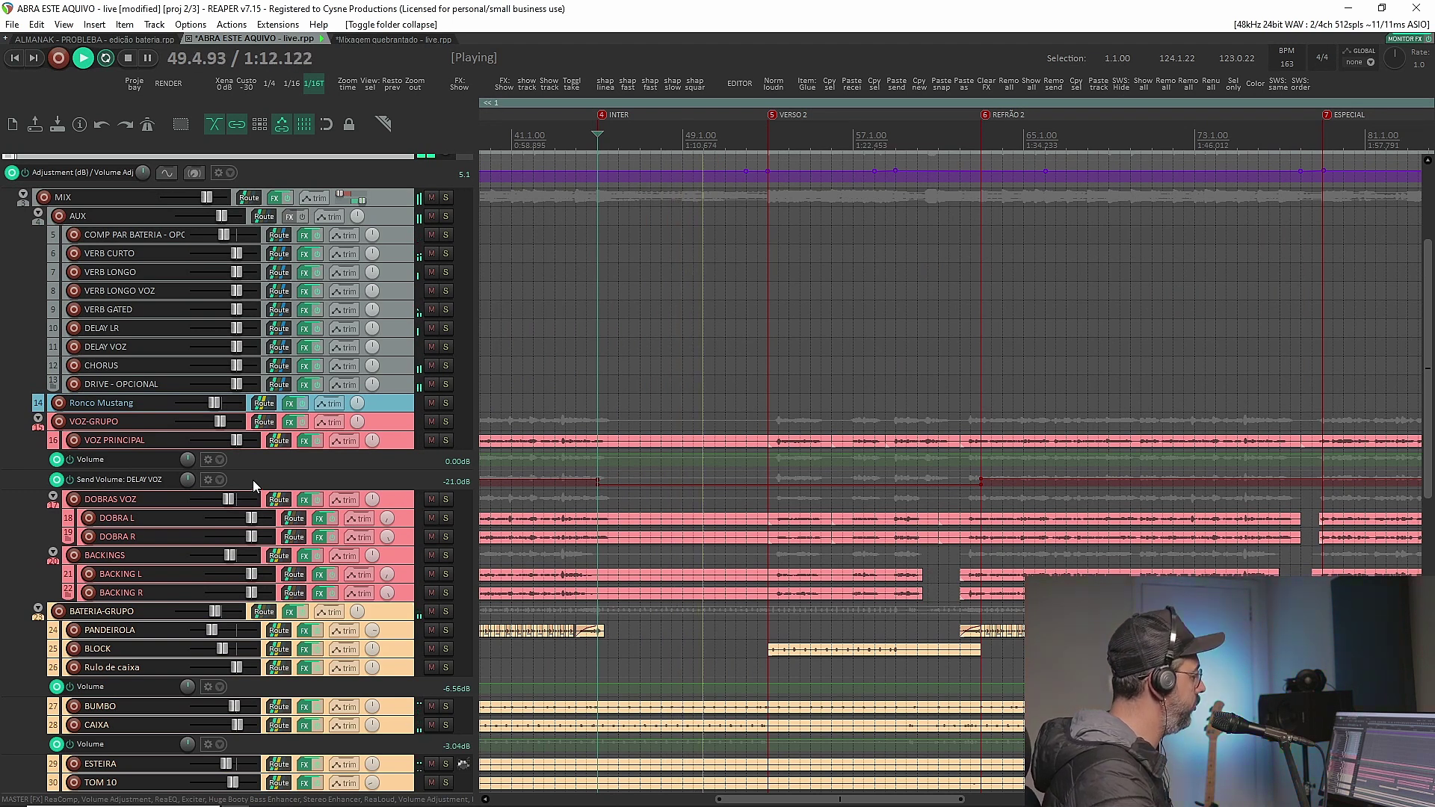
- Listen to the VERSO 2, ESPECIAL and REFRÃO 3 sections with the full song in view, then stop playback
key("5")
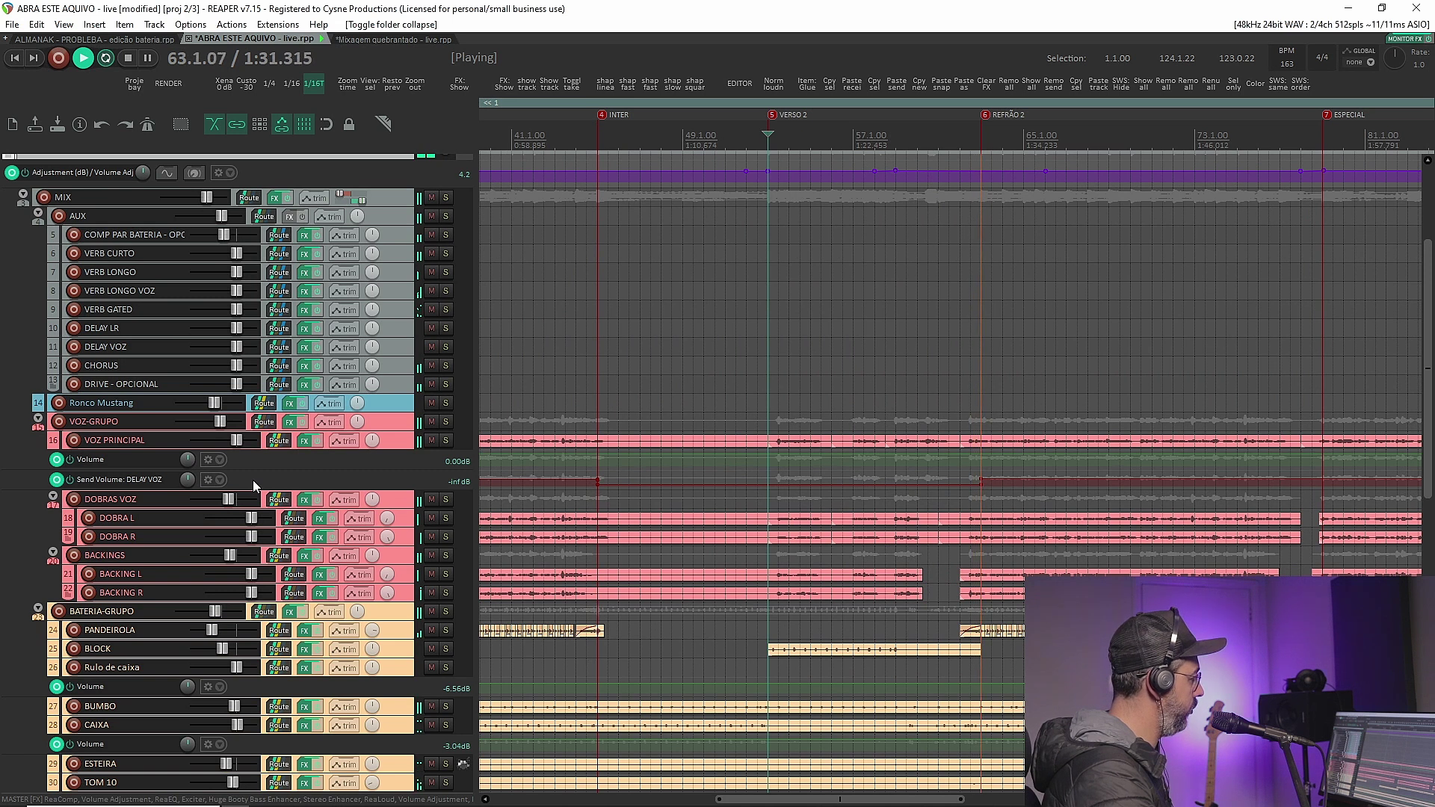
key("7")
key("minus")
key("minus")
key("minus")
key("minus")
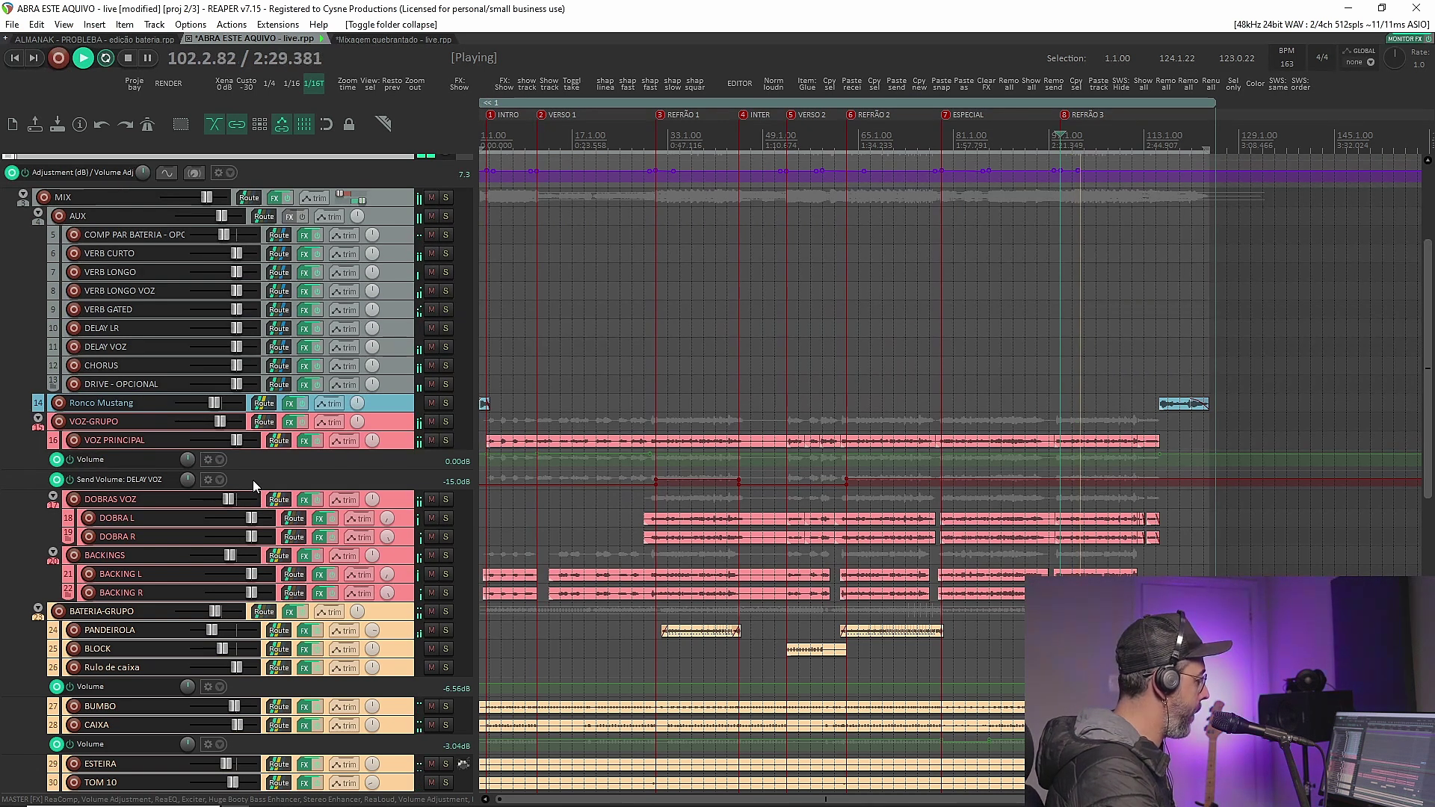
key("space")
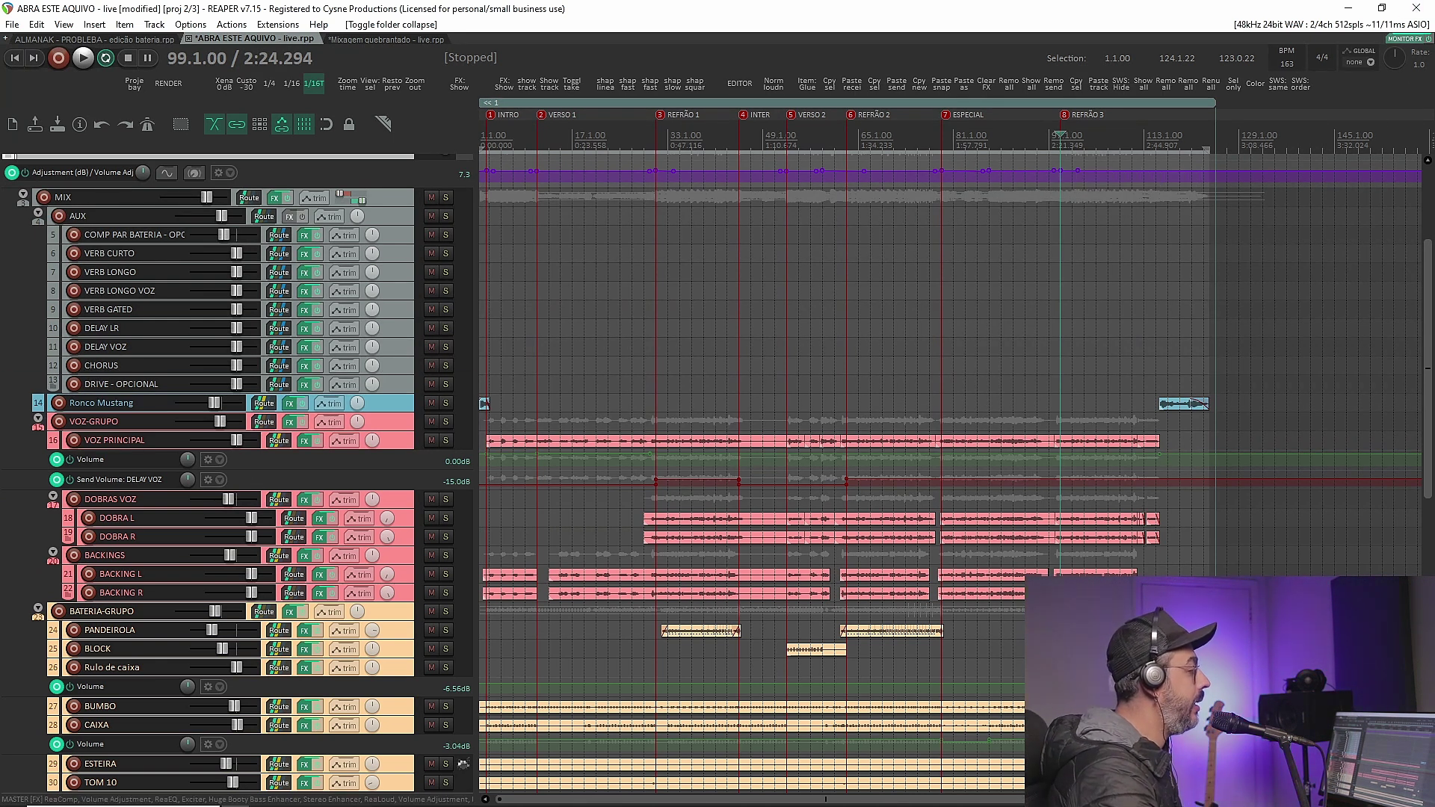
- Show the MIX and MASTER loudness meters over the arrangement only while playing REFRÃO 3 to compare their levels
left_click_drag(1434, 93, 1192, 62)
left_click_drag(1434, 428, 1193, 428)
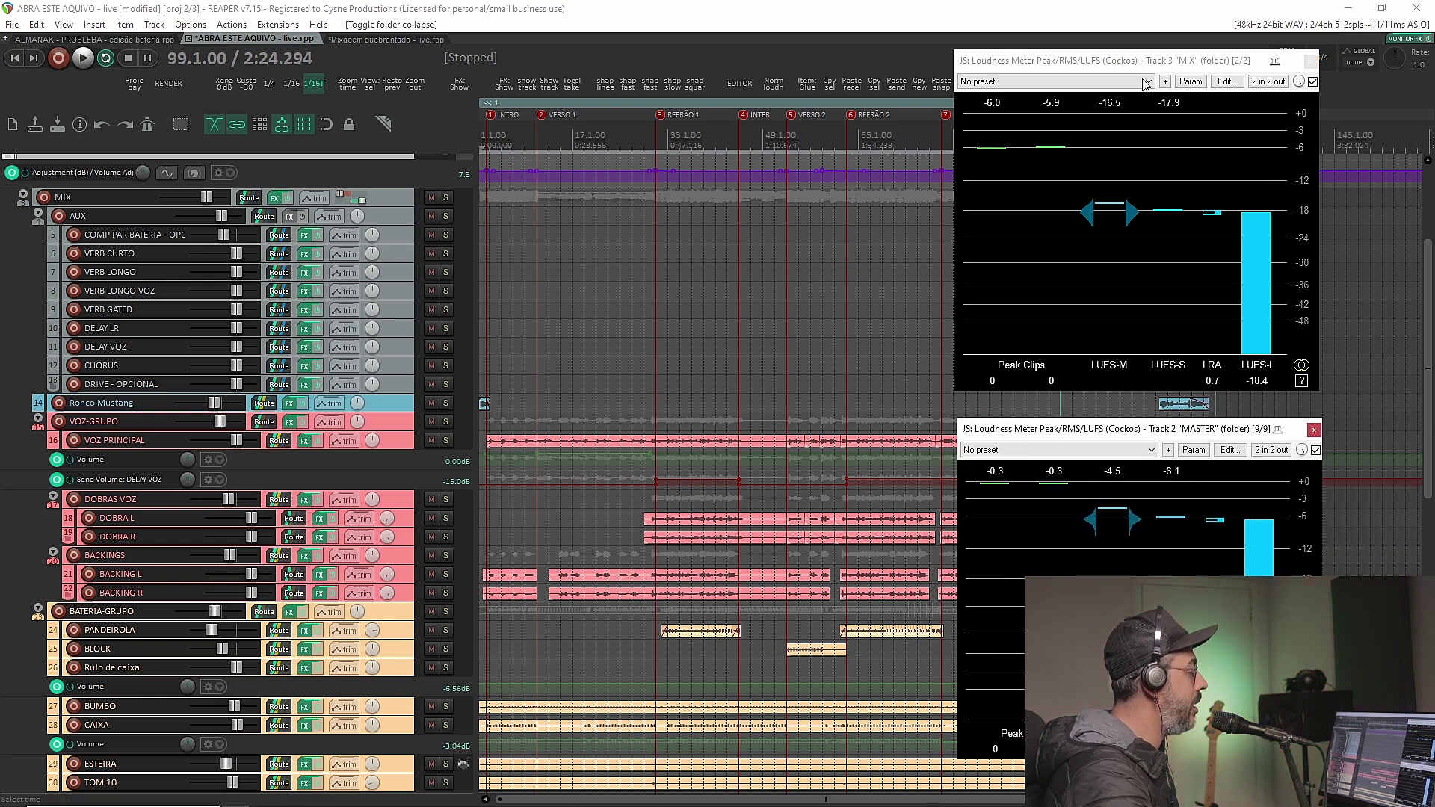
left_click(1121, 17)
key("space")
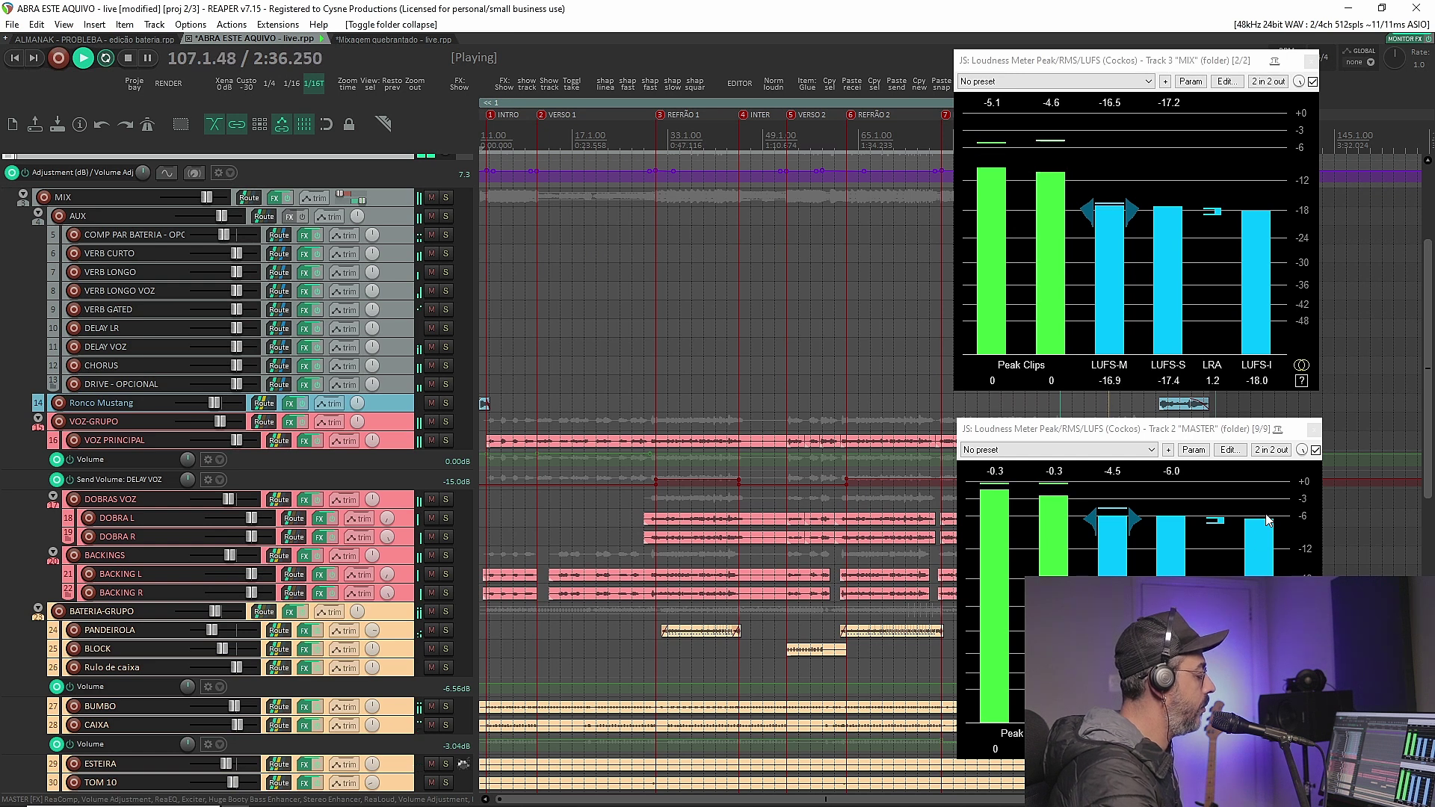
key("space")
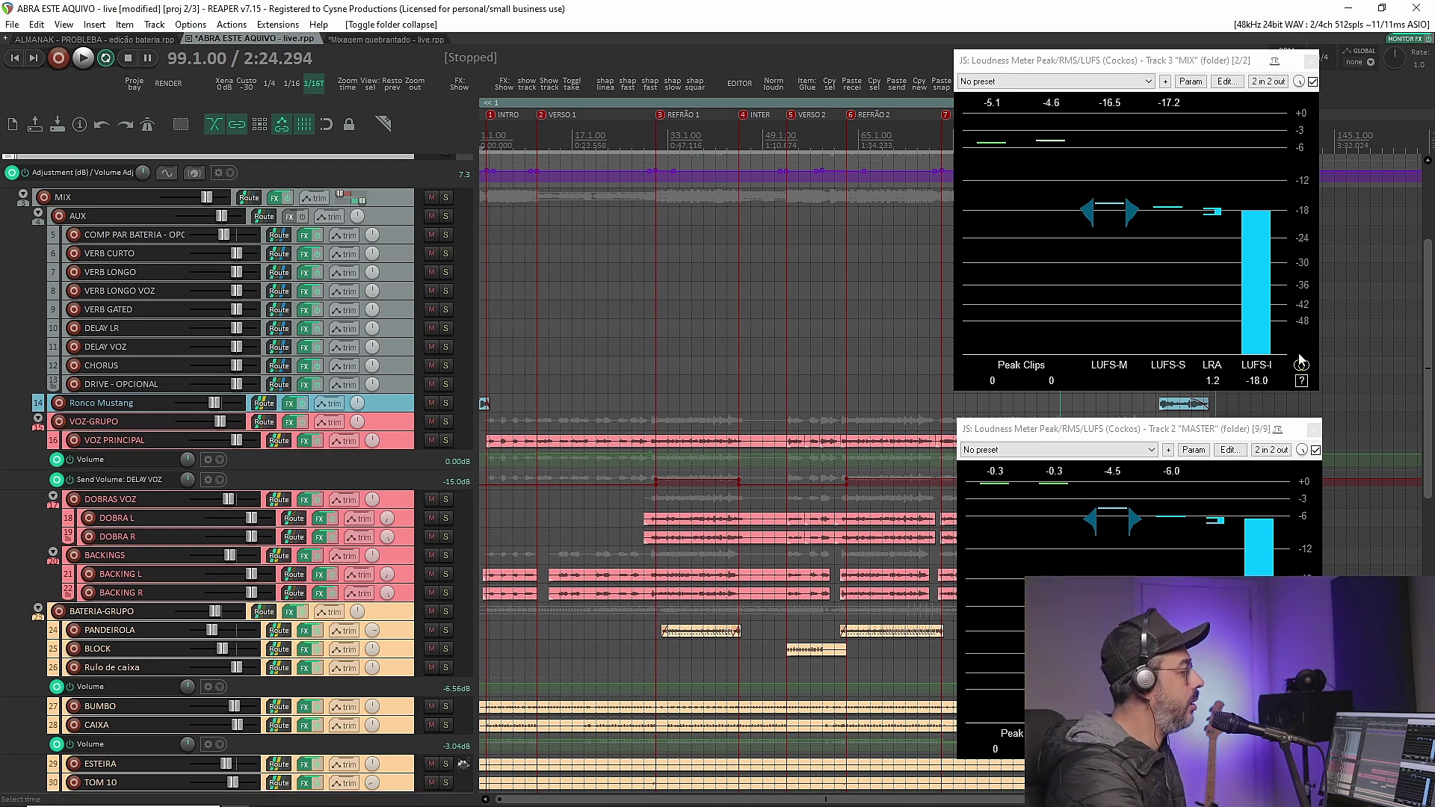
left_click_drag(1113, 61, 1434, 127)
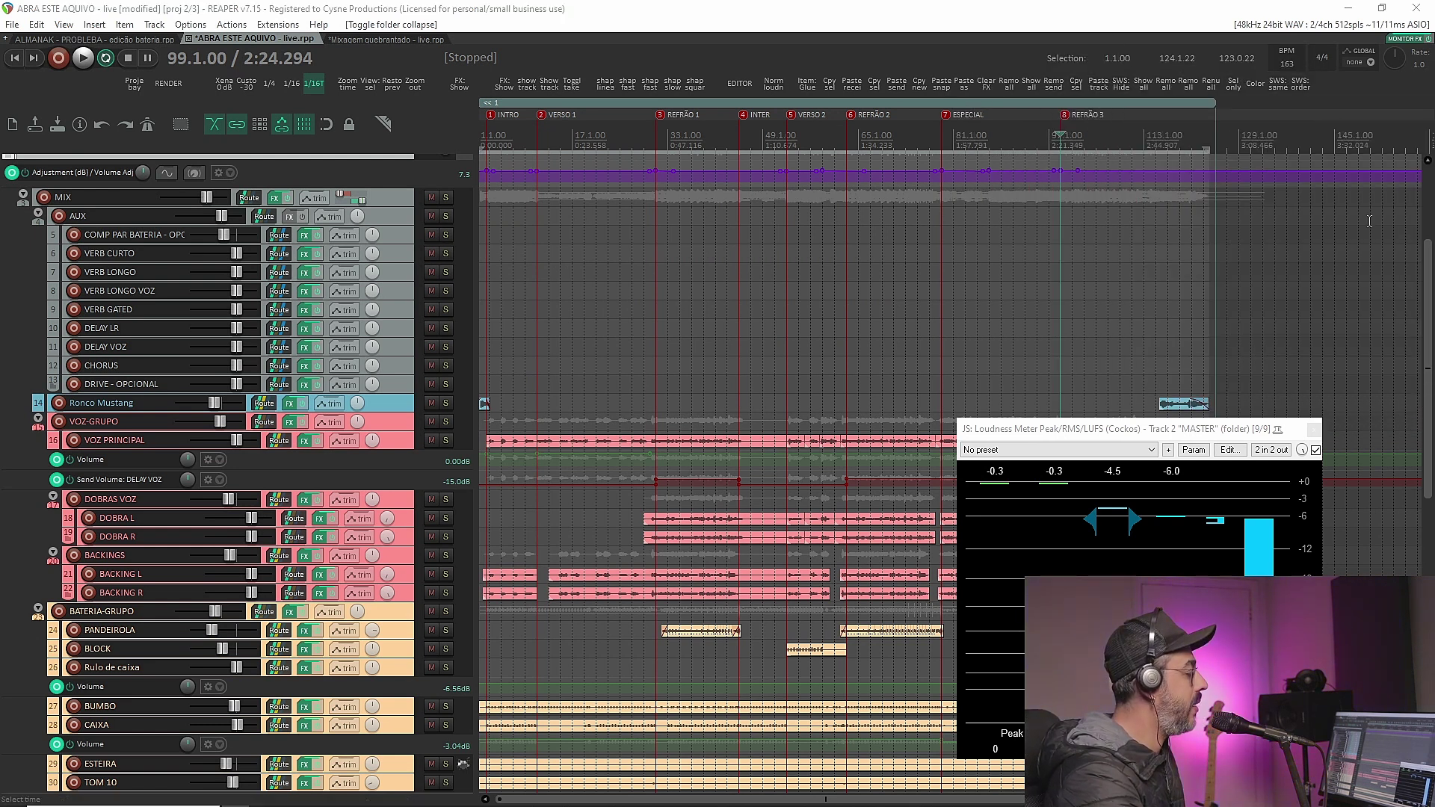
left_click_drag(1218, 429, 1434, 448)
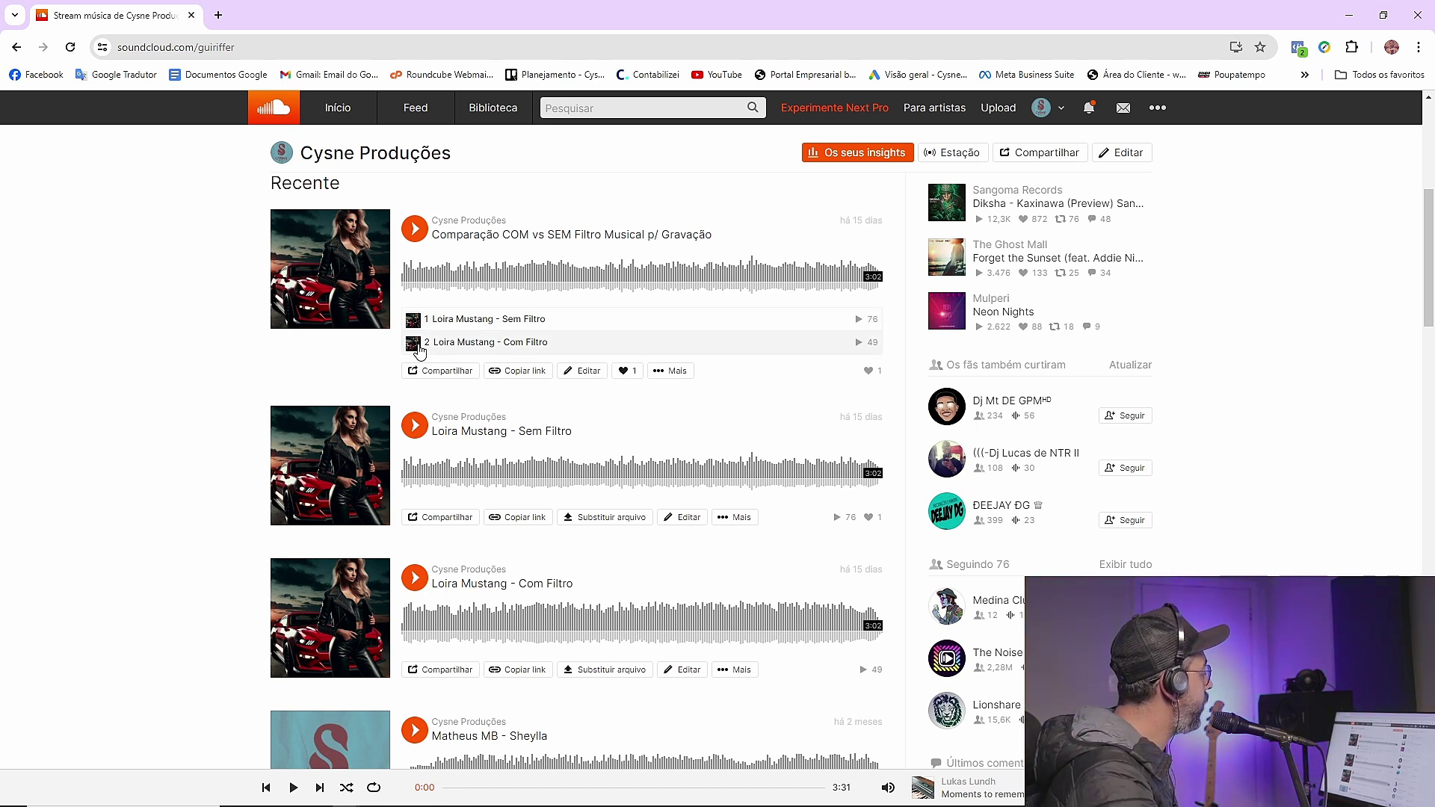
- Play Loira Mustang - Com Filtro from the comparison playlist, skipping ahead to about 0:15 and to about 0:48
left_click(536, 342)
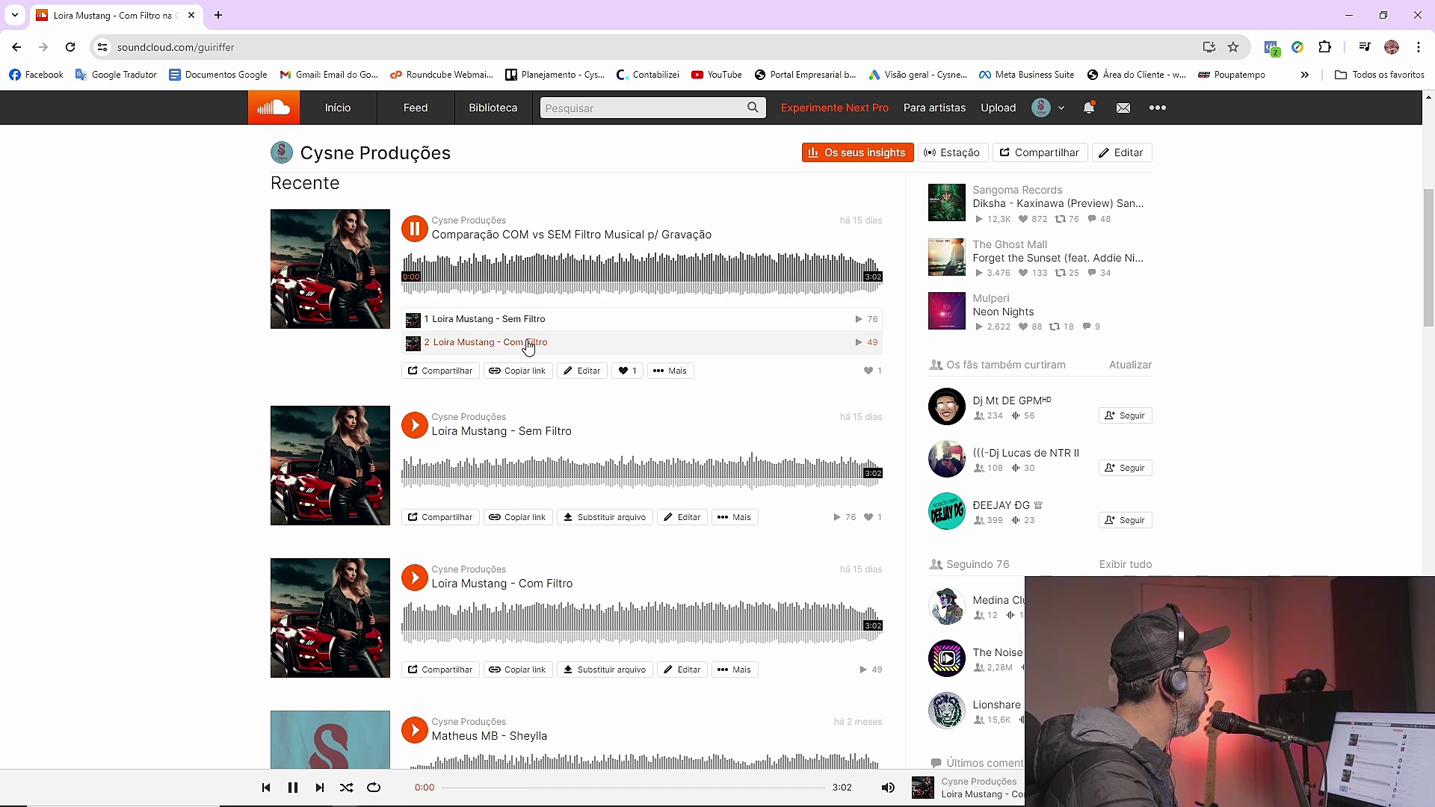
left_click(414, 230)
left_click(414, 230)
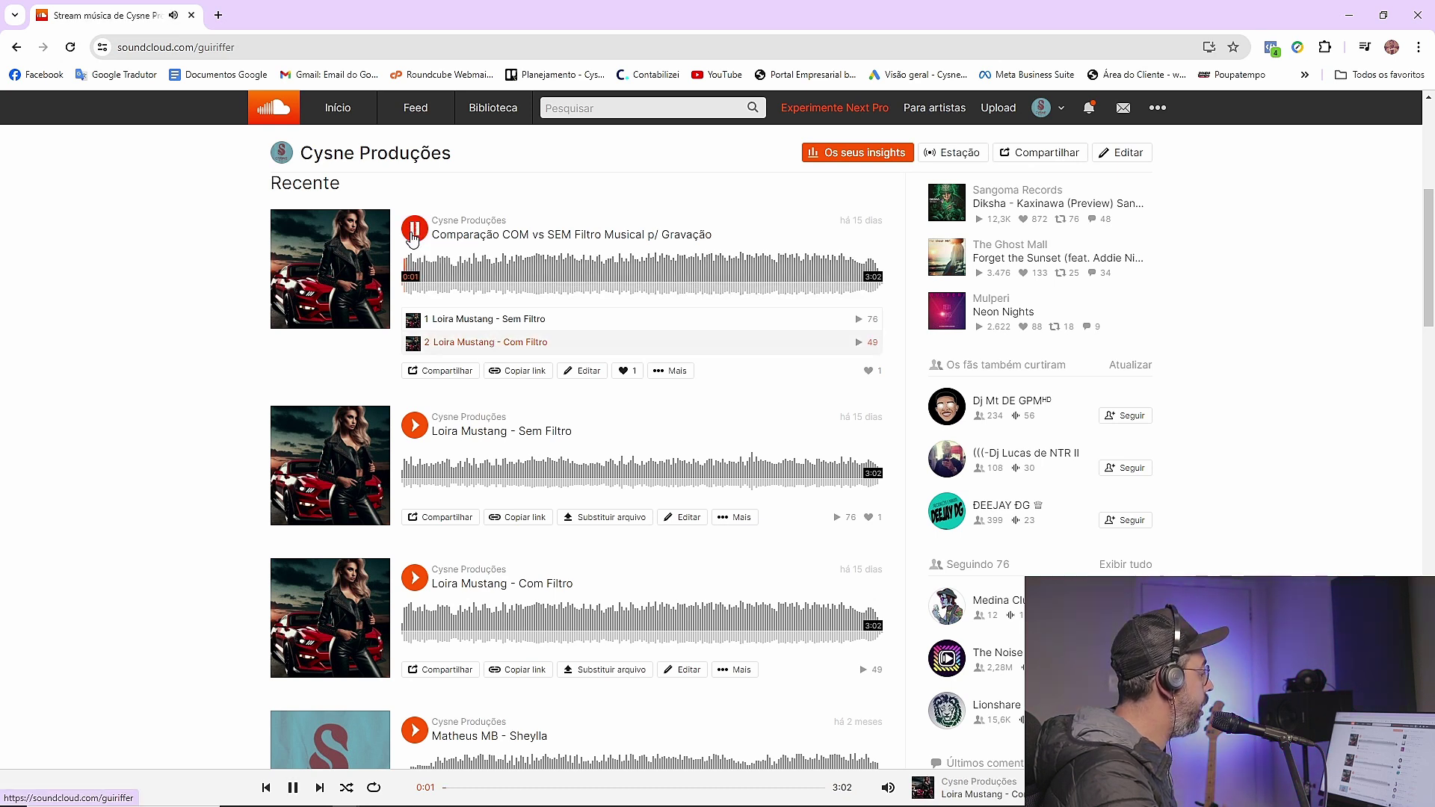
left_click(443, 275)
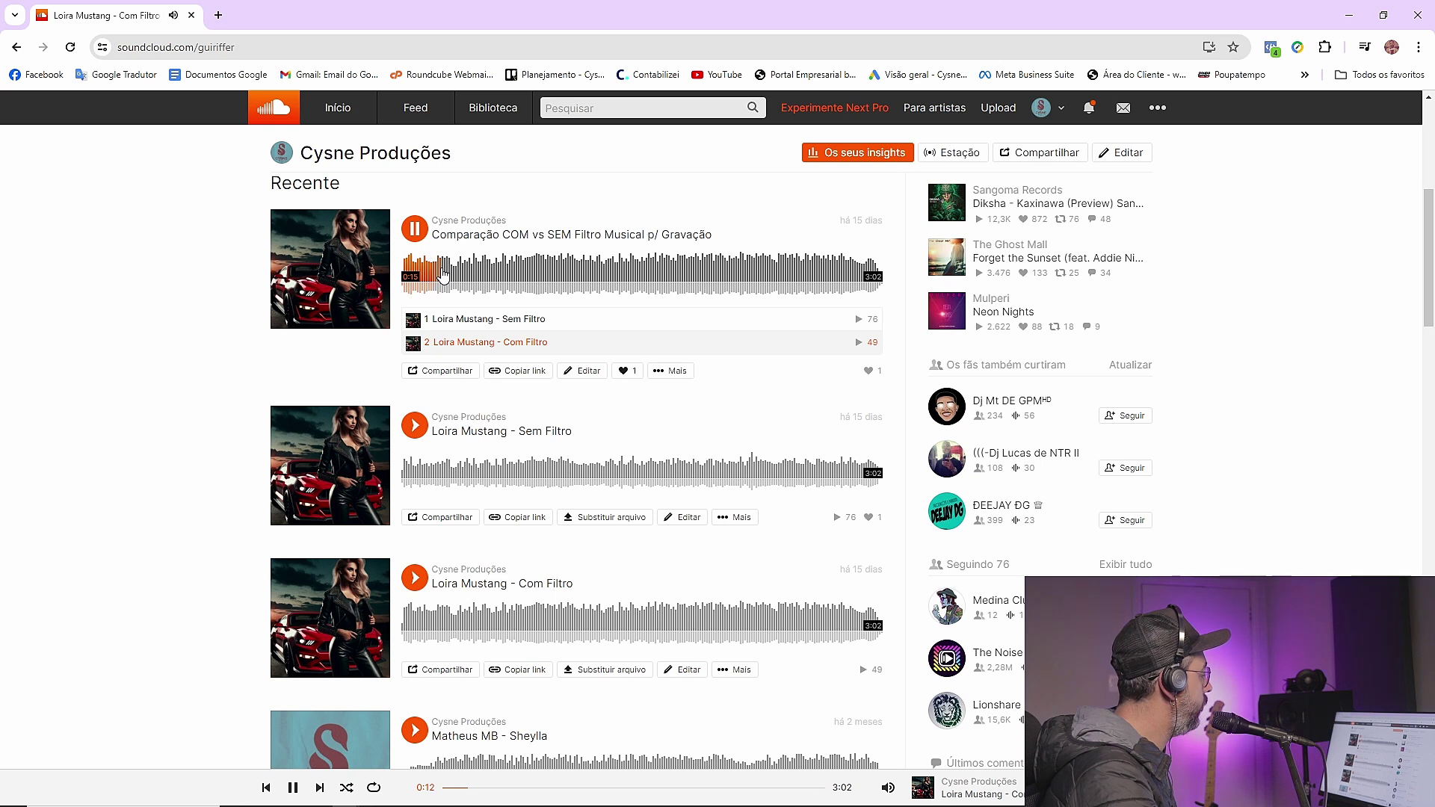
left_click(533, 273)
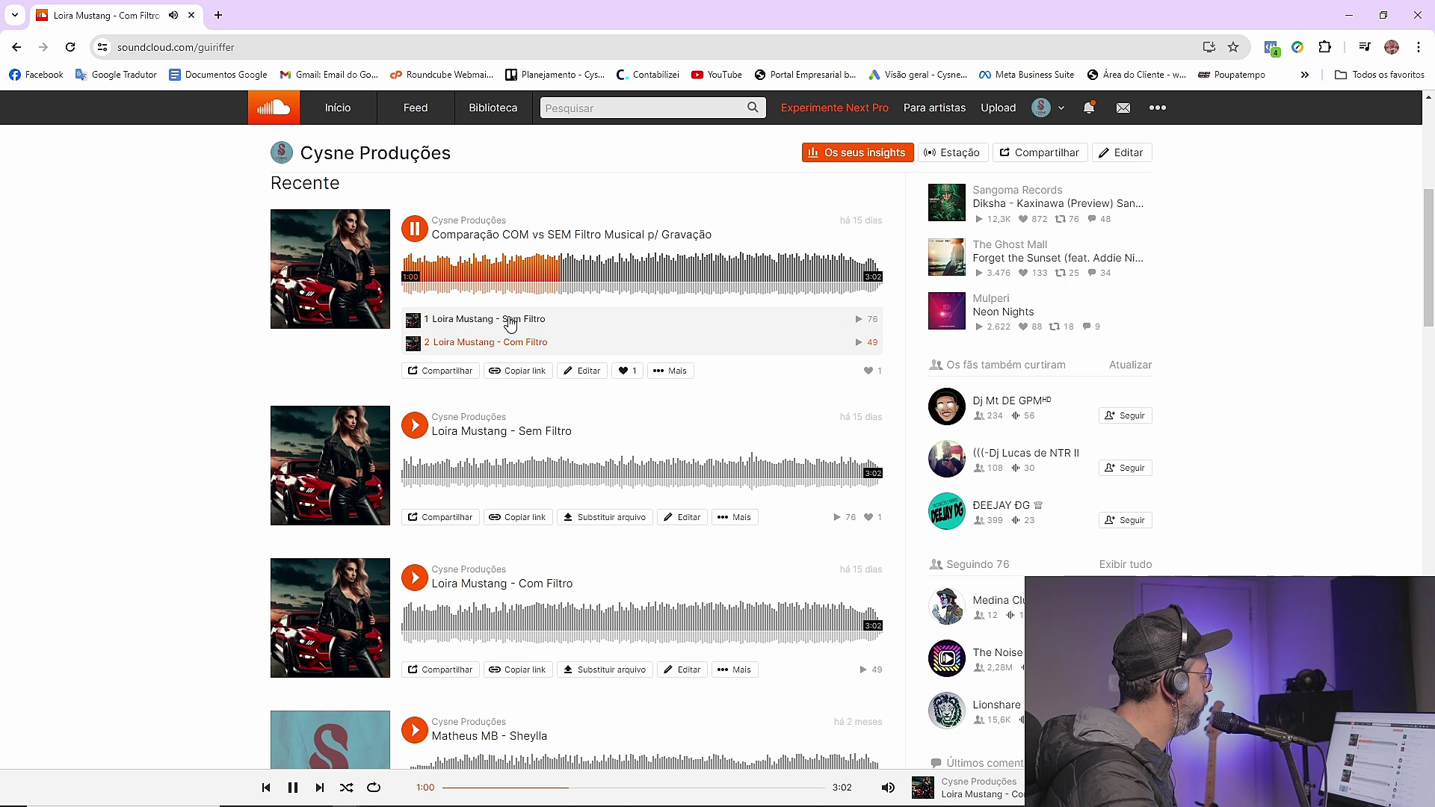
left_click(510, 341)
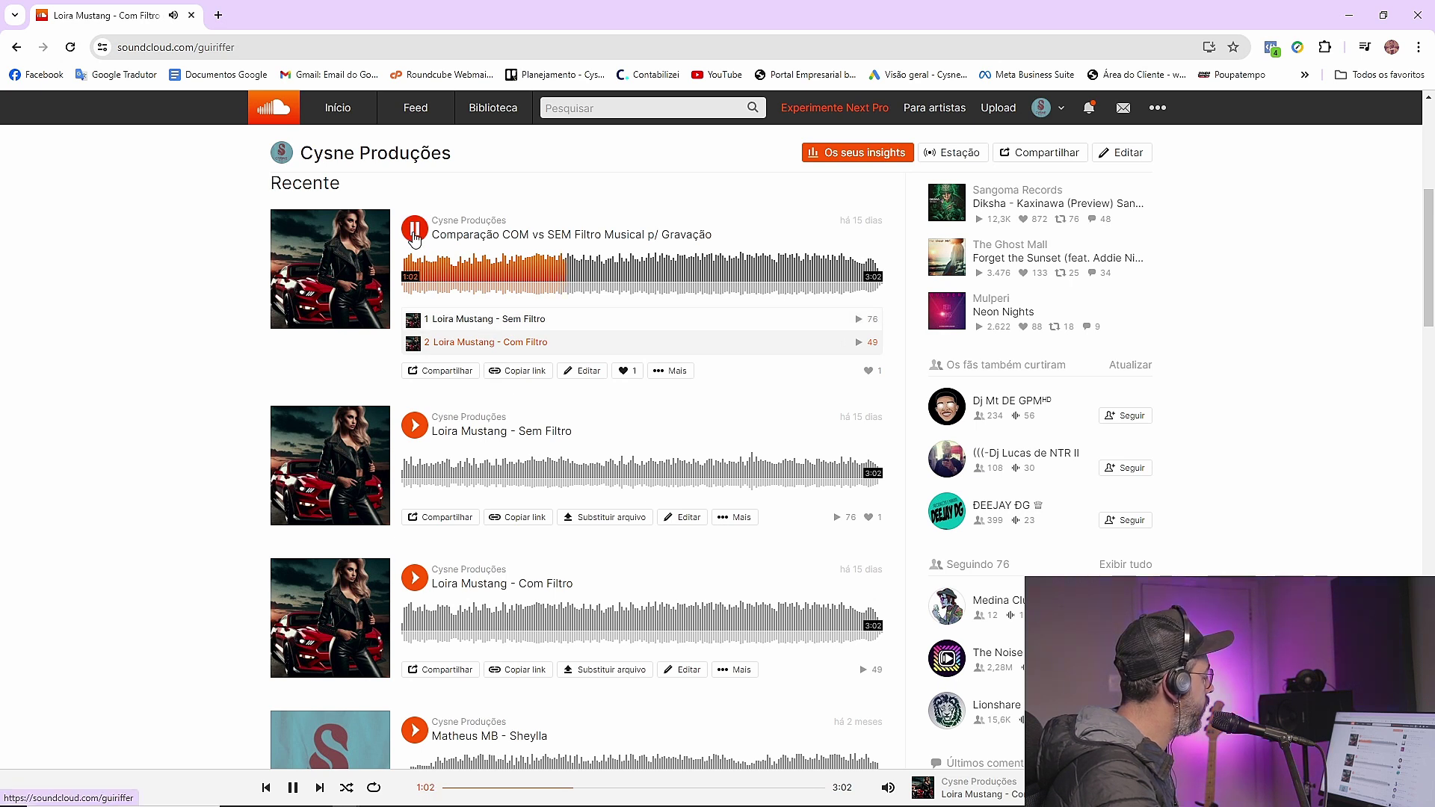
- Compare the passage around 0:48 in Loira Mustang - Sem Filtro against Com Filtro, then pause playback
left_click(493, 318)
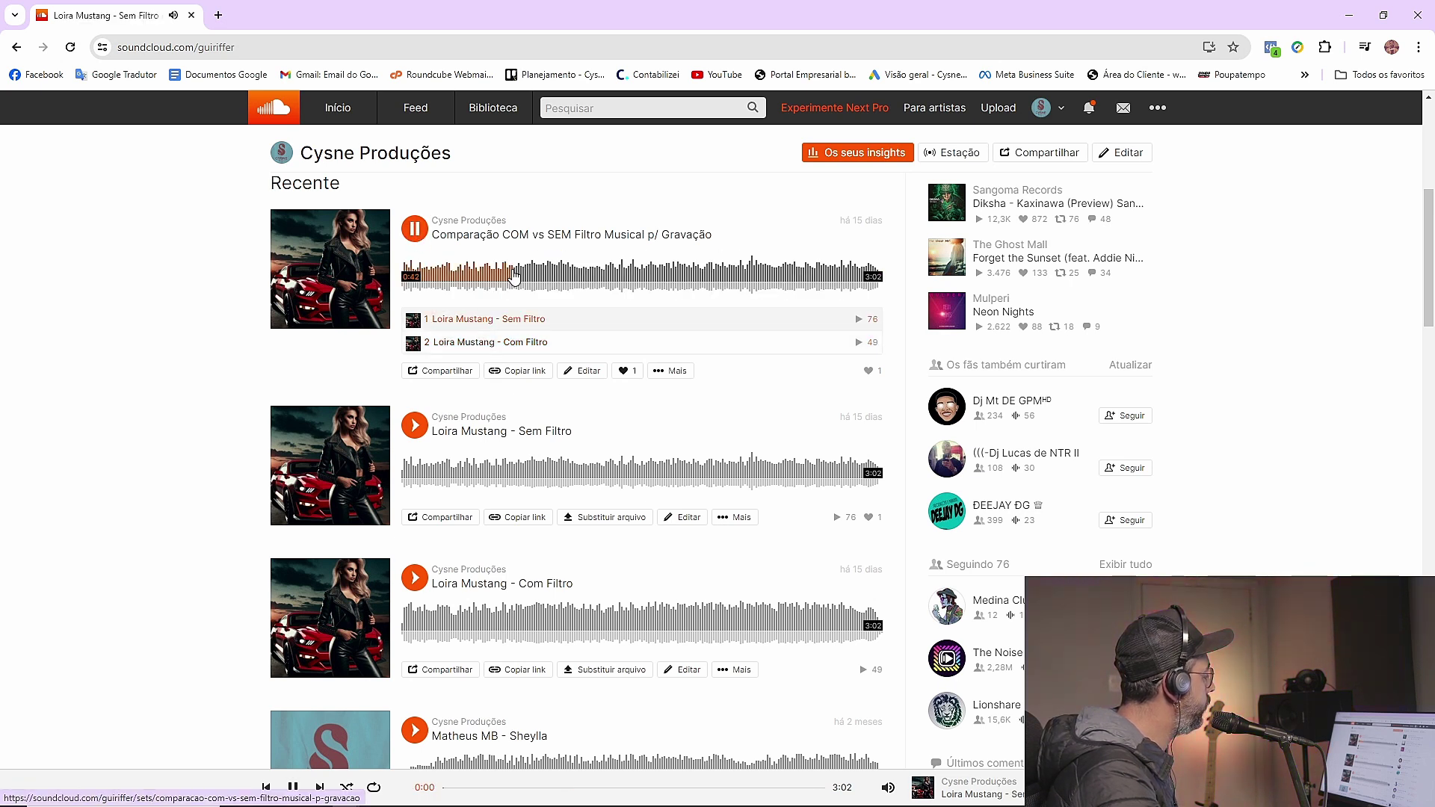
left_click(530, 278)
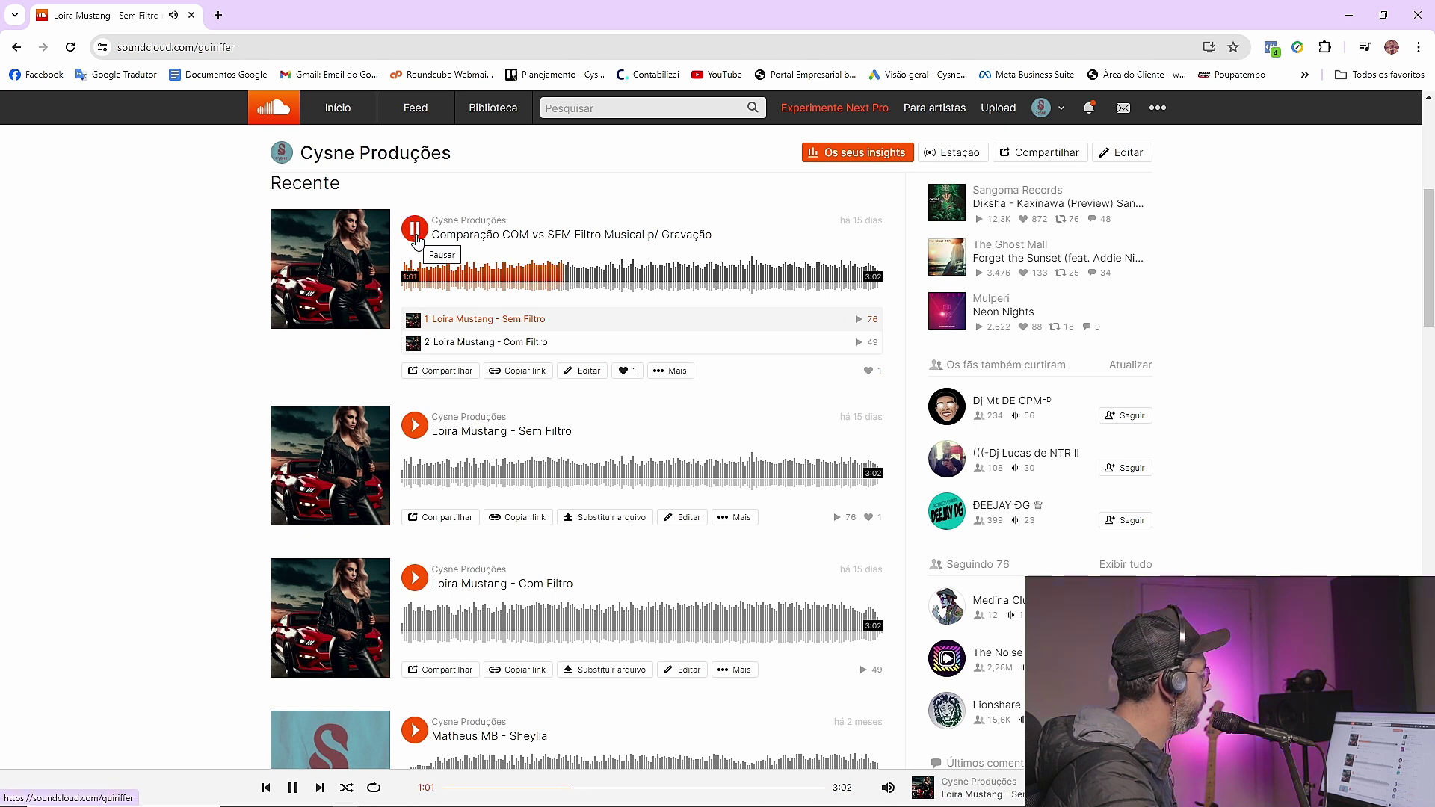
left_click(521, 346)
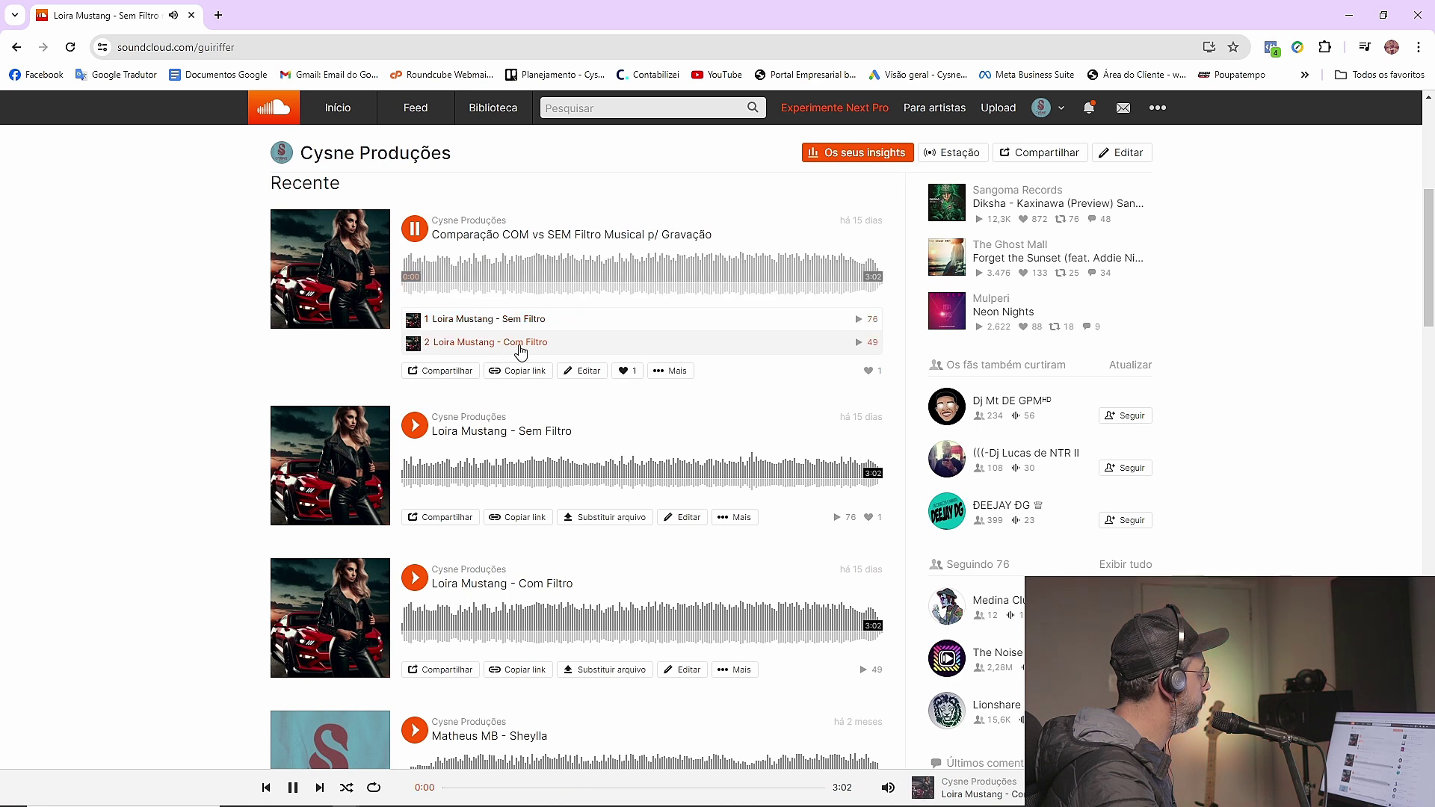
left_click(532, 275)
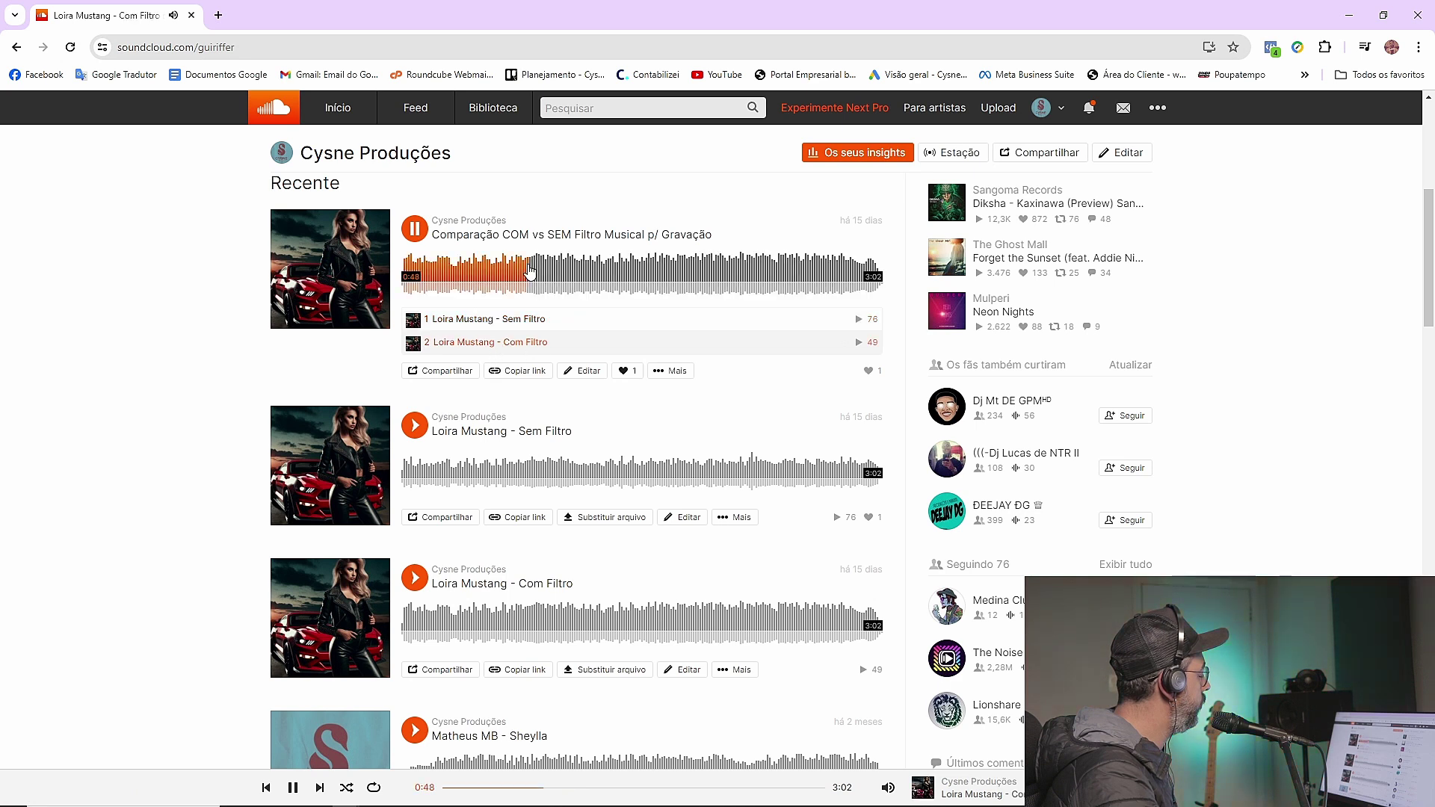
left_click(413, 231)
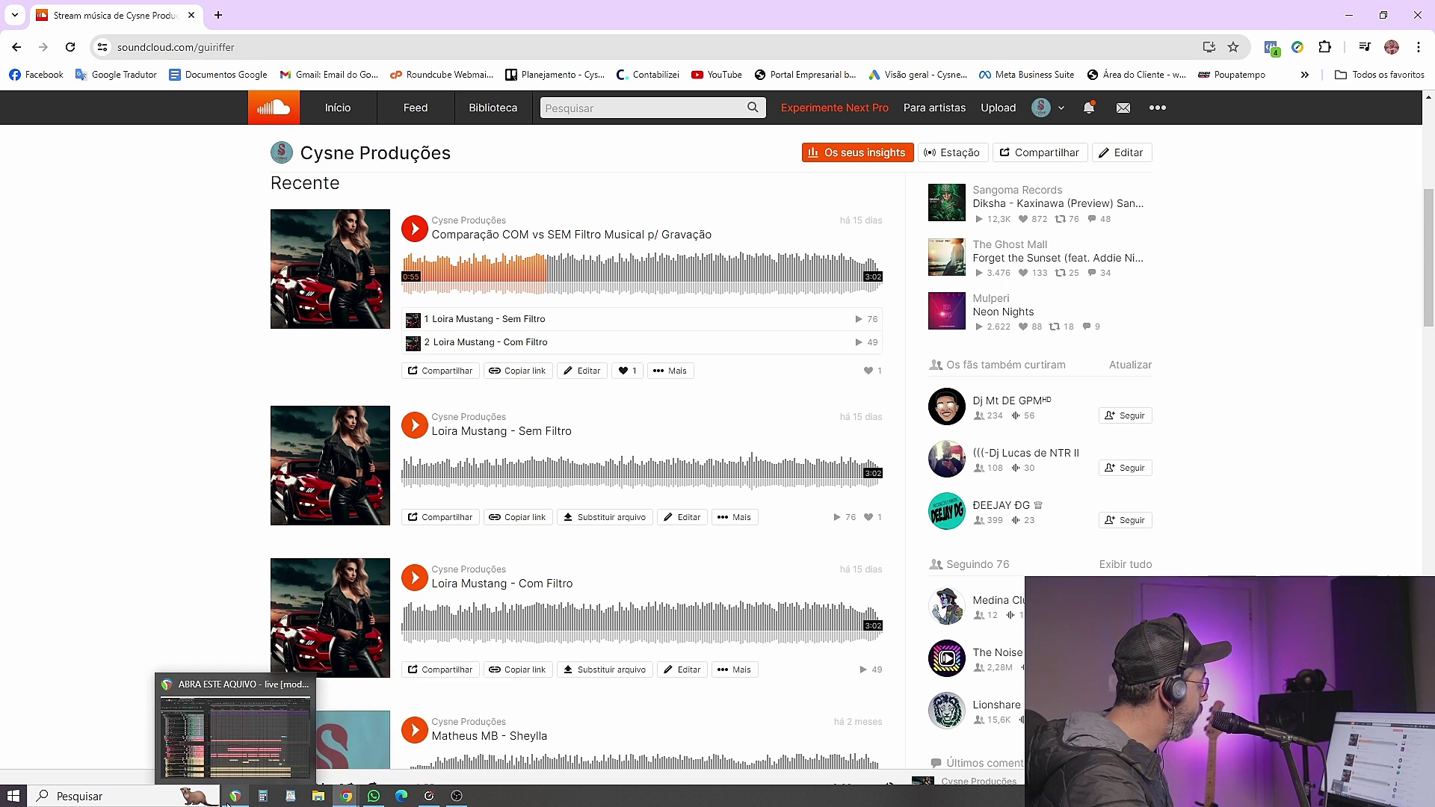
- Switch to the REAPER session, expand the tracks inside the MASTER folder to full height, and bring the vocal tracks into view
left_click(227, 804)
scroll(278, 556, "up", 5)
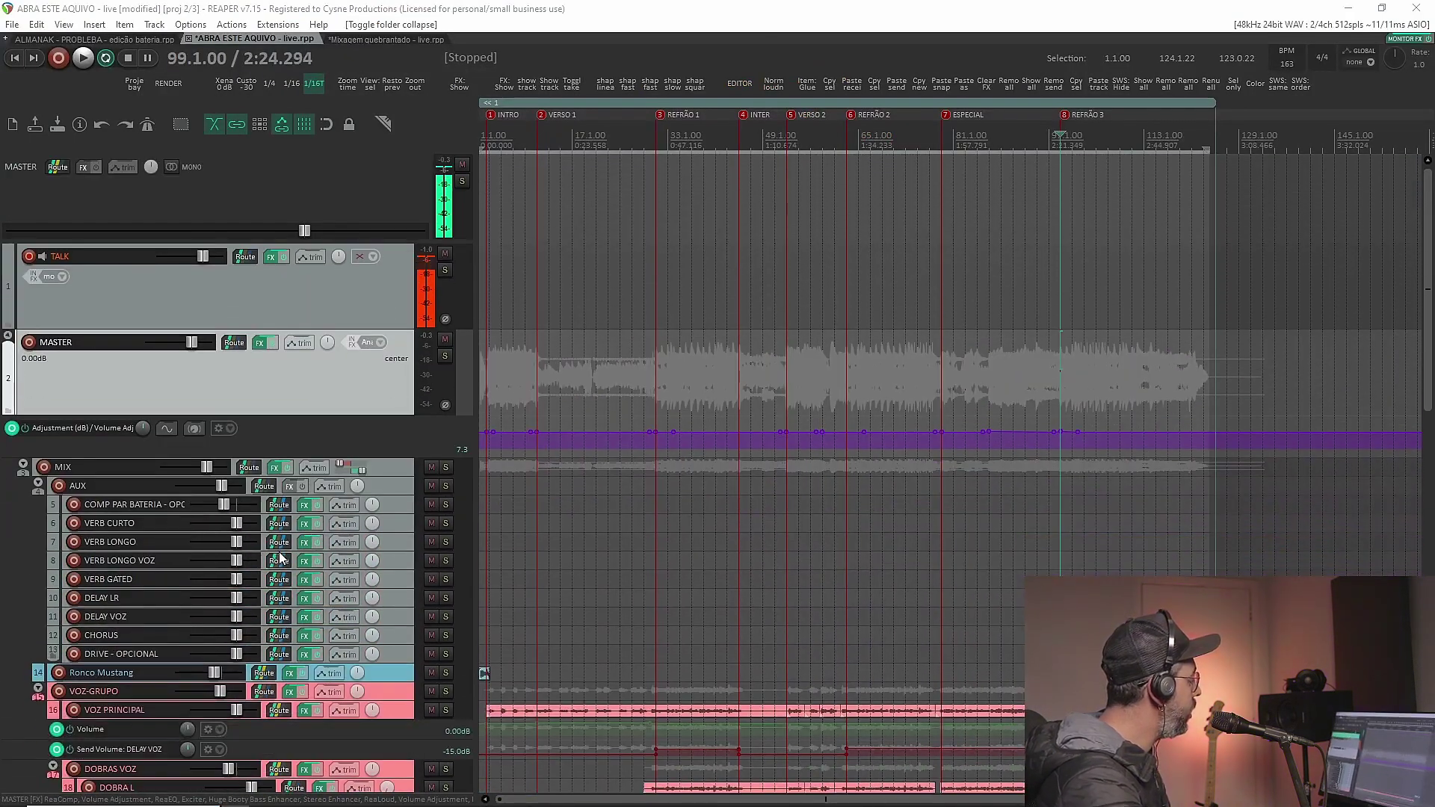
scroll(279, 557, "down", 3)
left_click(7, 271)
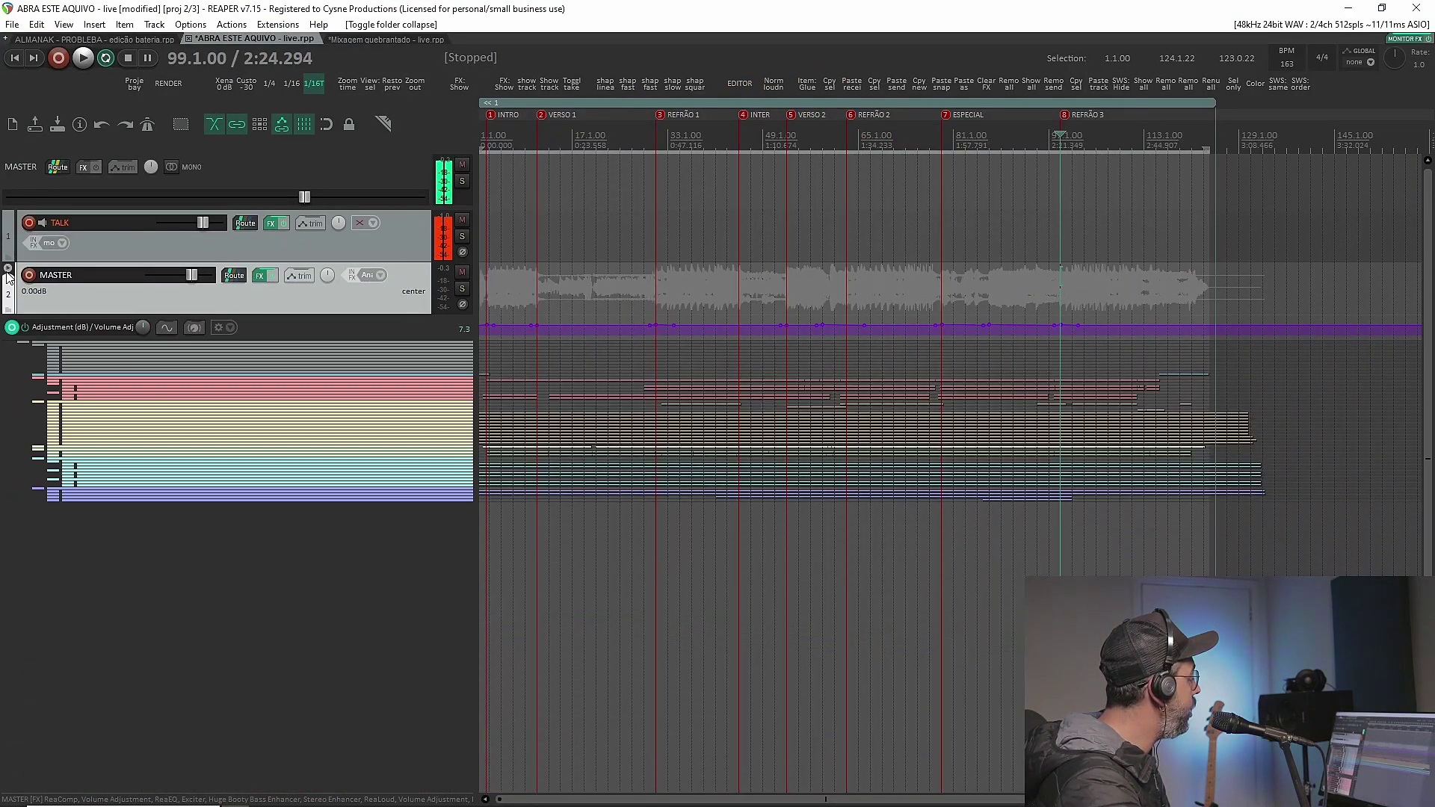
left_click(7, 269)
scroll(329, 598, "down", 10)
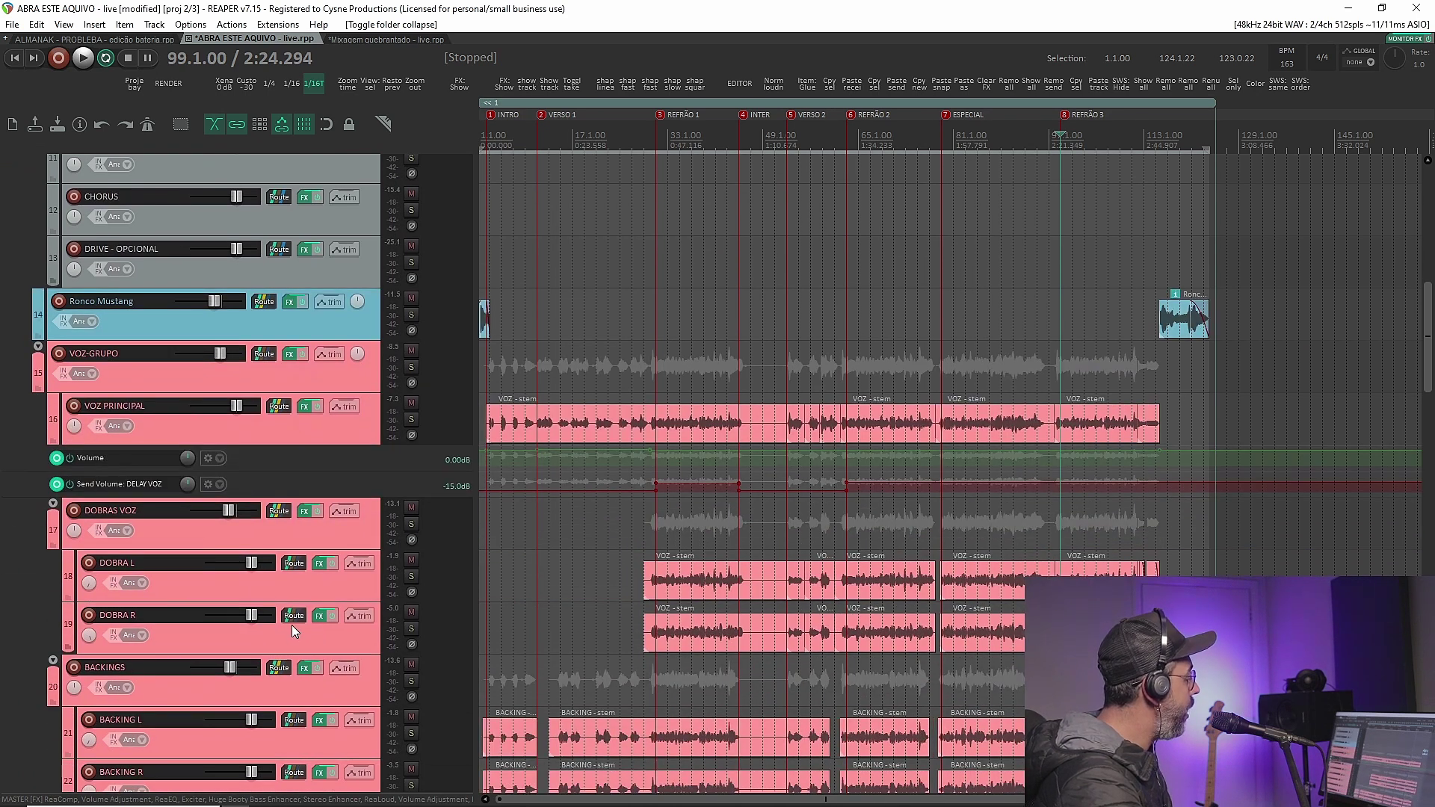
scroll(288, 619, "down", 3)
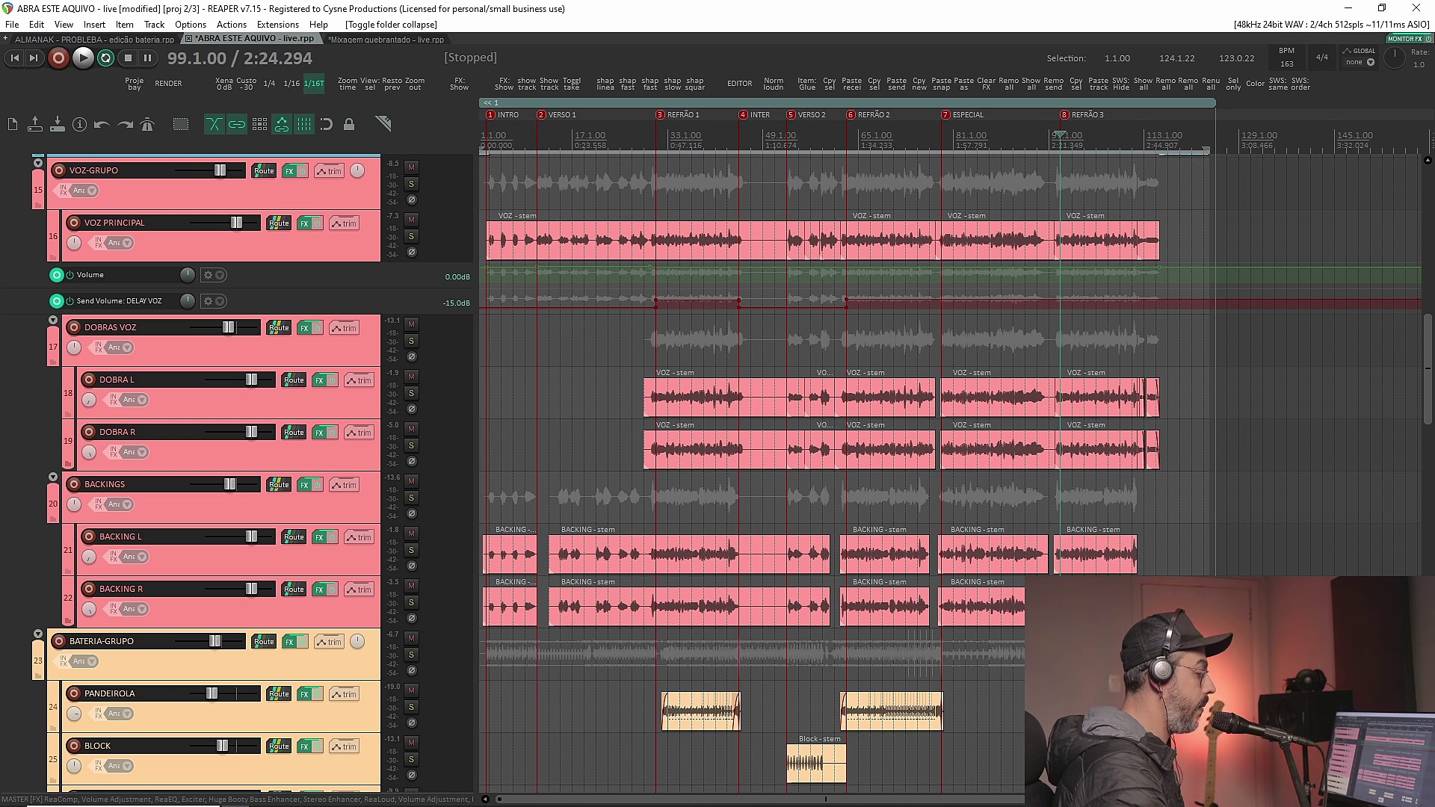
- Open the Mixagem quebrantado project and examine its AUX effect tracks and the lead, double and backing vocal tracks
left_click(395, 41)
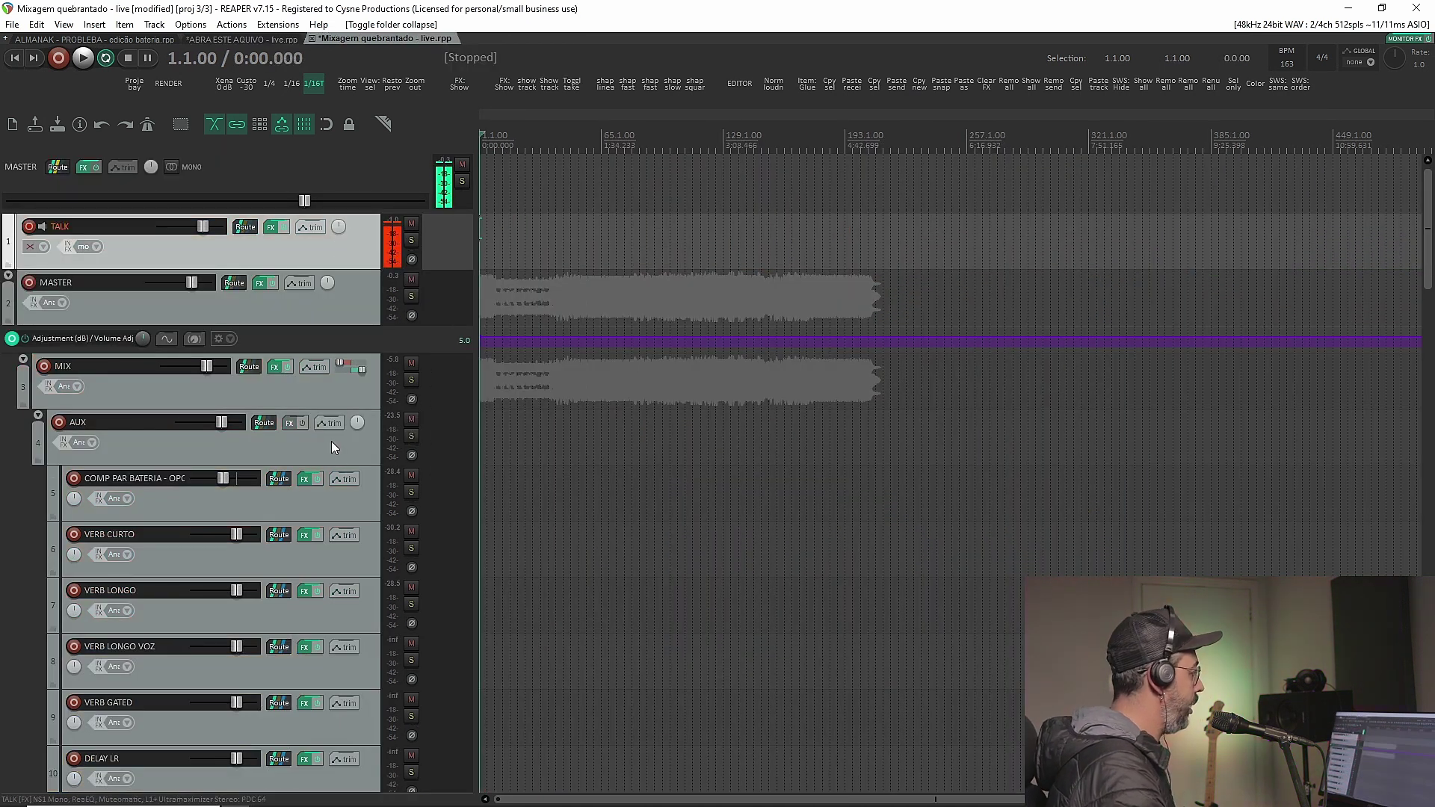
scroll(331, 441, "down", 3)
scroll(305, 320, "down", 4)
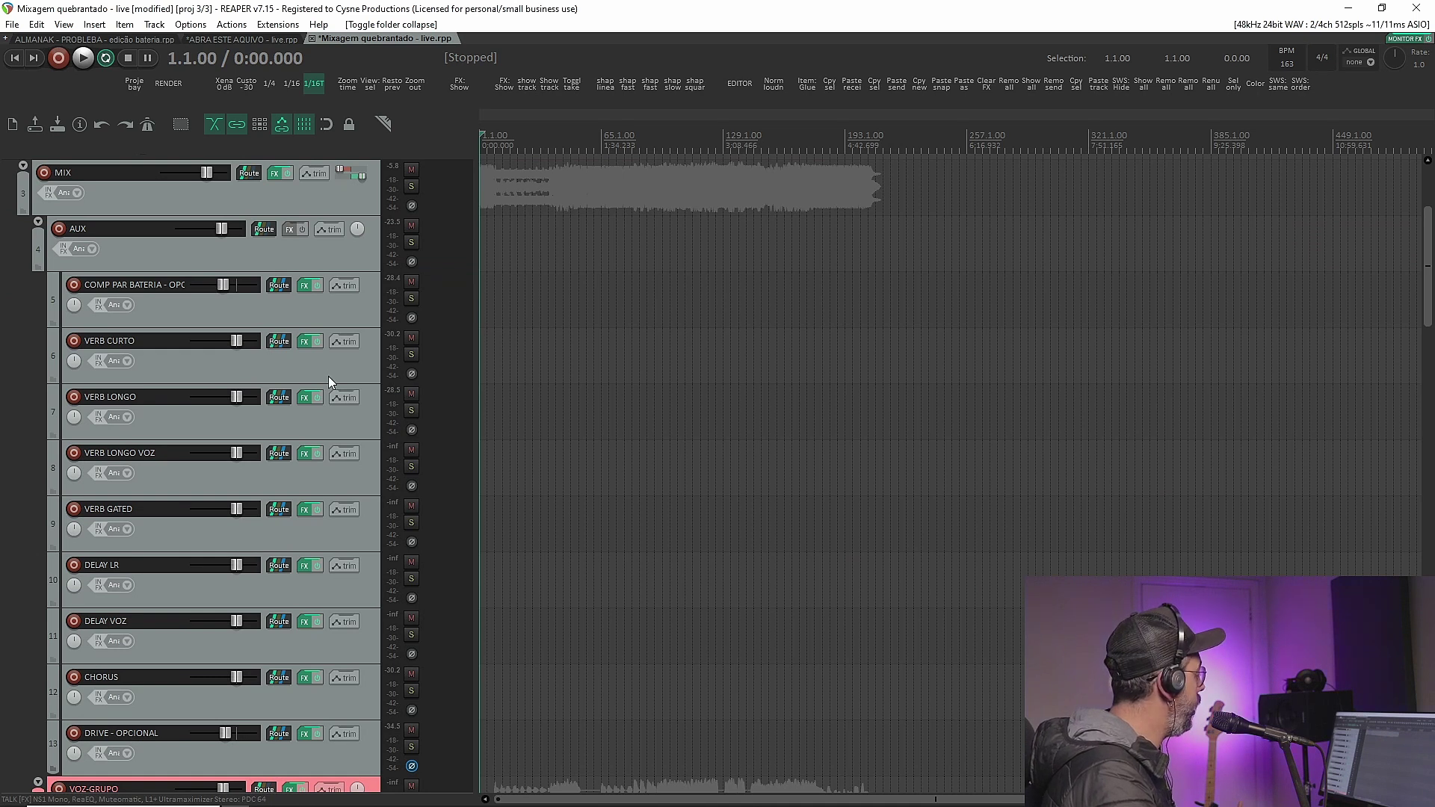
scroll(312, 414, "down", 15)
scroll(311, 439, "down", 7)
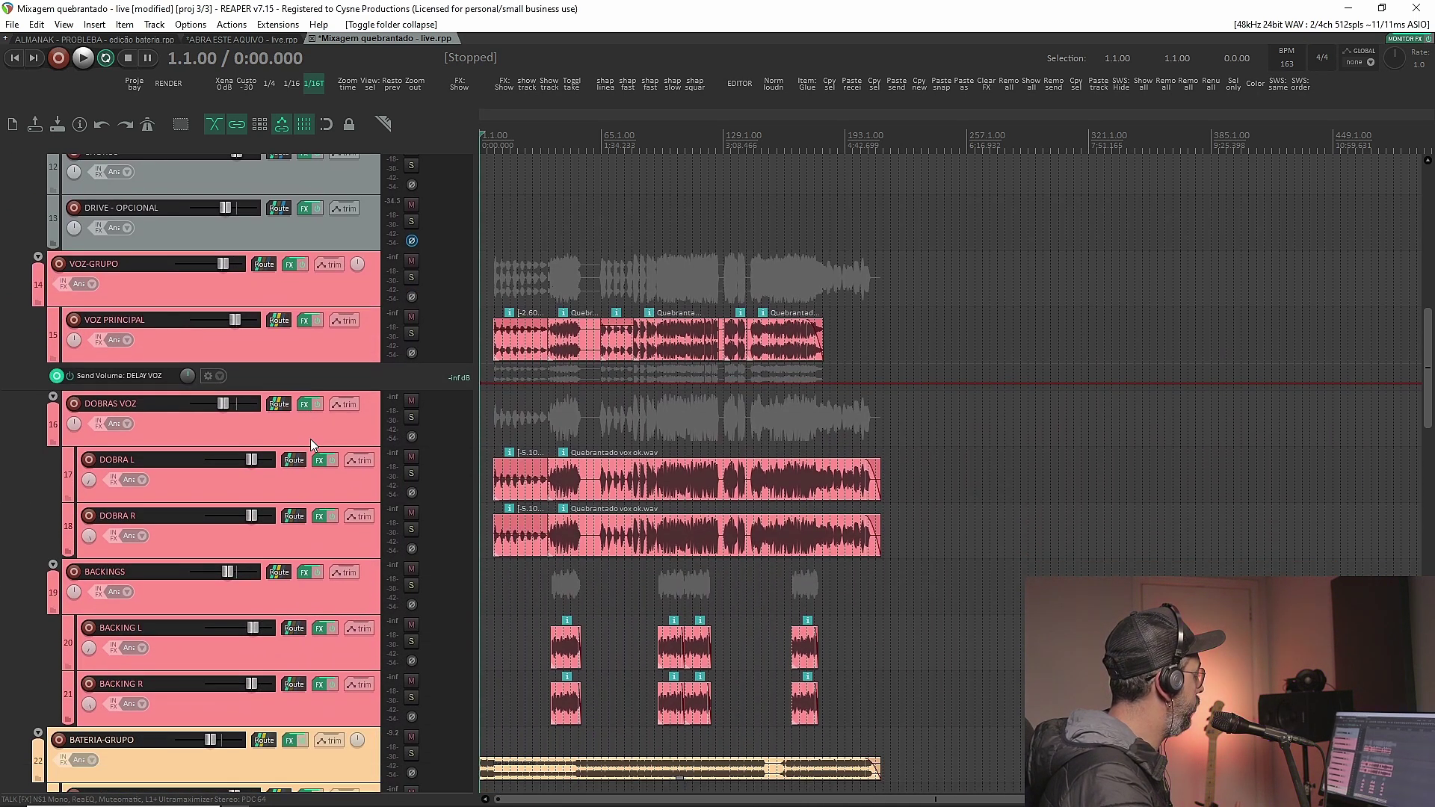
scroll(311, 439, "up", 3)
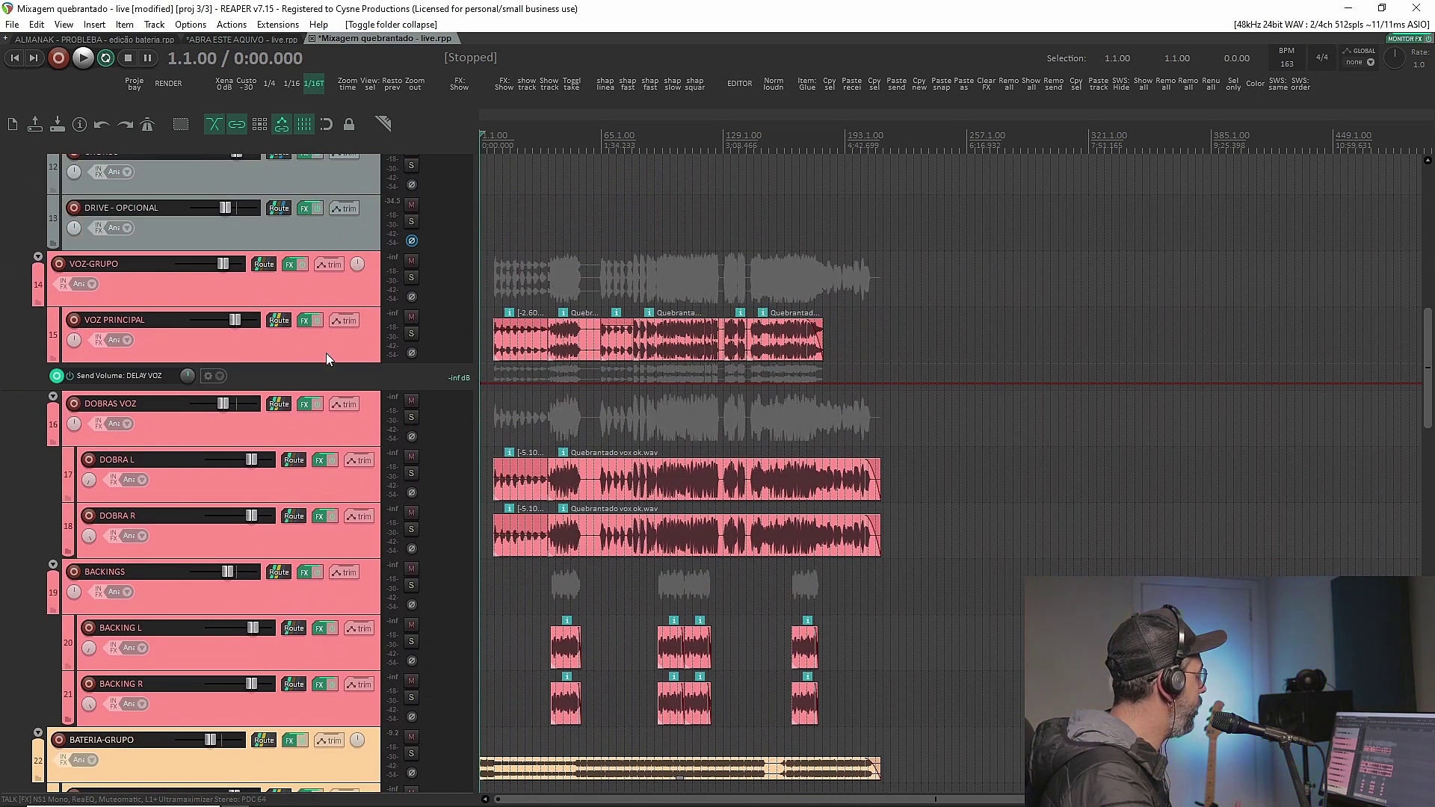
scroll(327, 358, "down", 3)
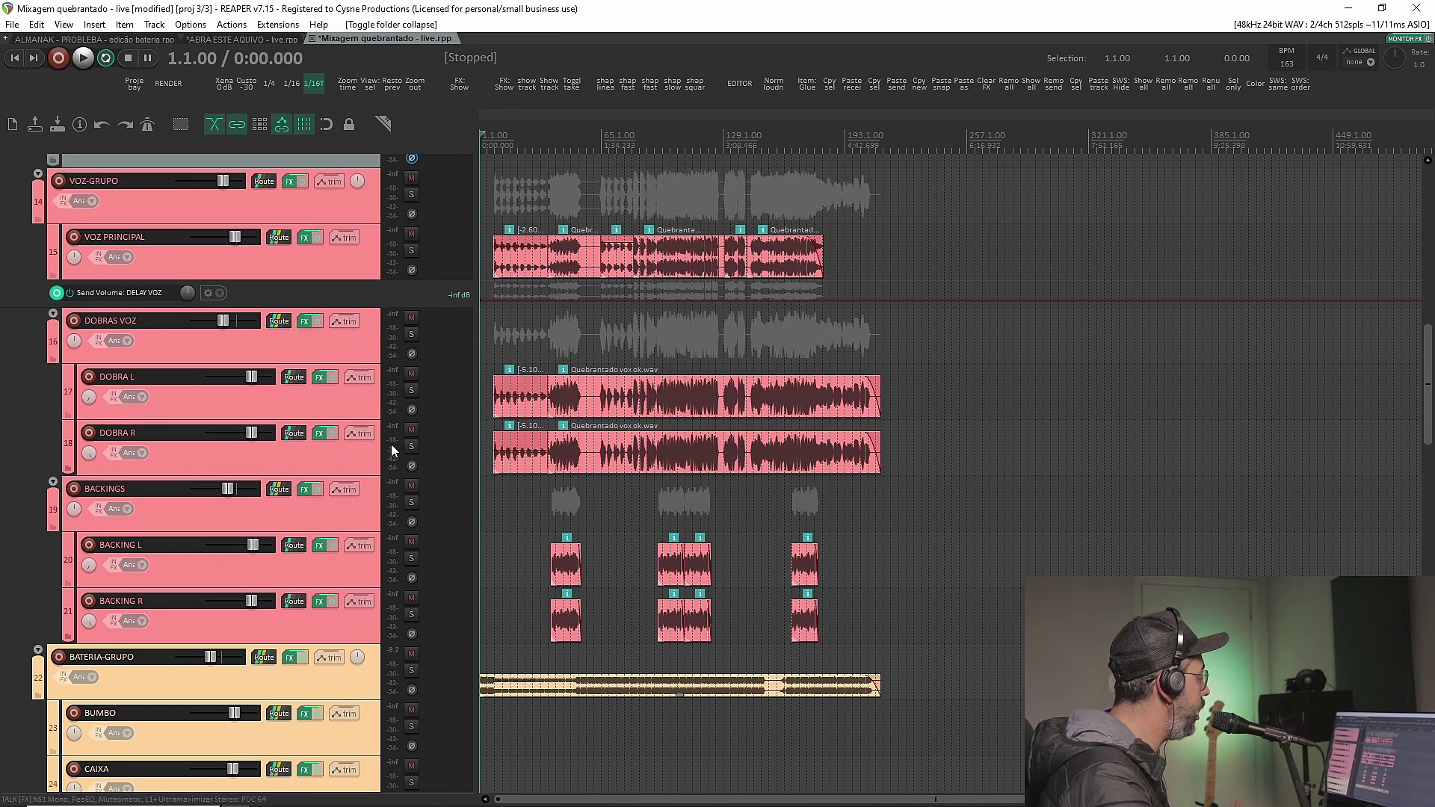
- Examine the drum tracks from BUMBO to PANDEIROLA, selecting BATERIA-GRUPO to check the stereo drum item placed on the group
scroll(352, 452, "down", 5)
scroll(325, 496, "down", 10)
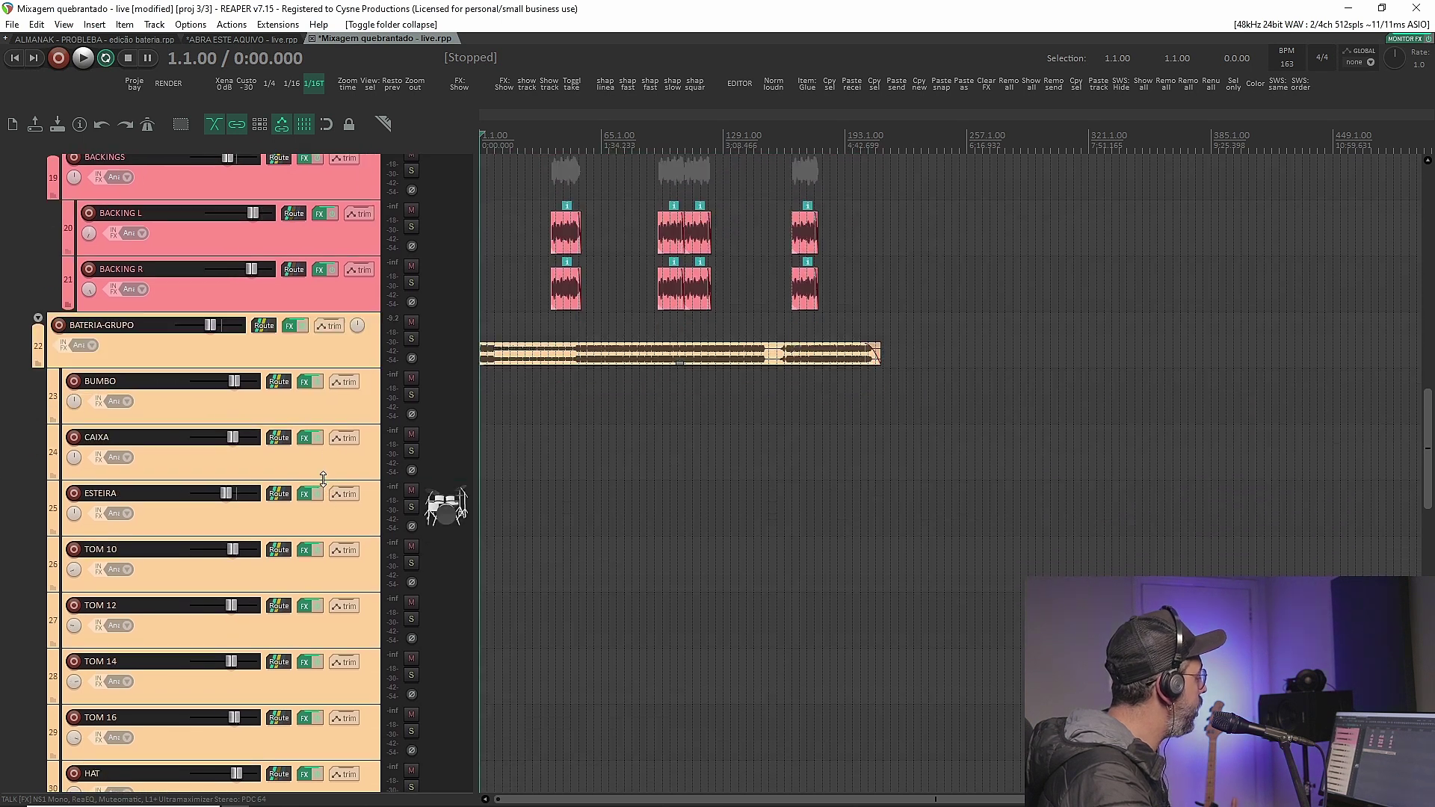
scroll(323, 418, "up", 5)
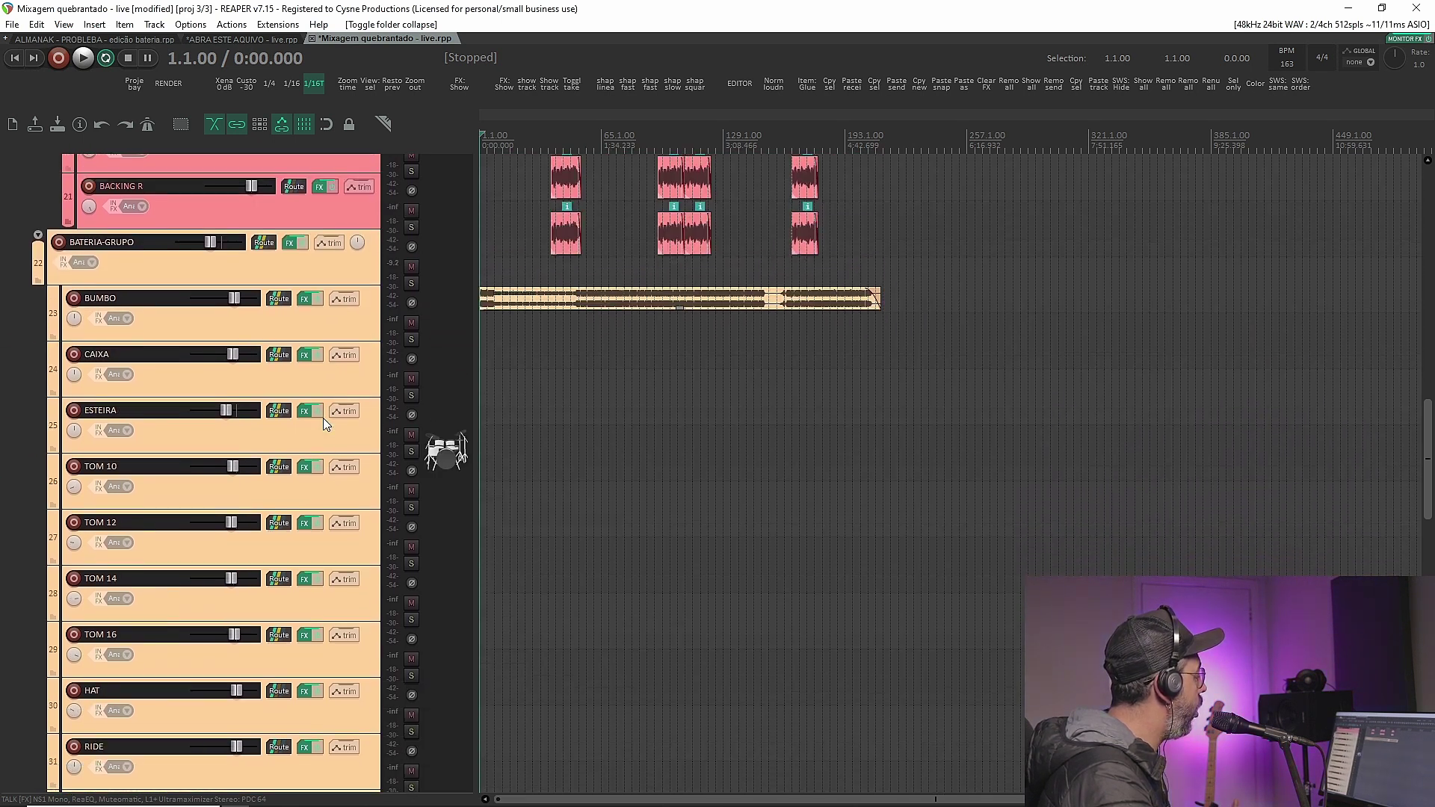
left_click(338, 406)
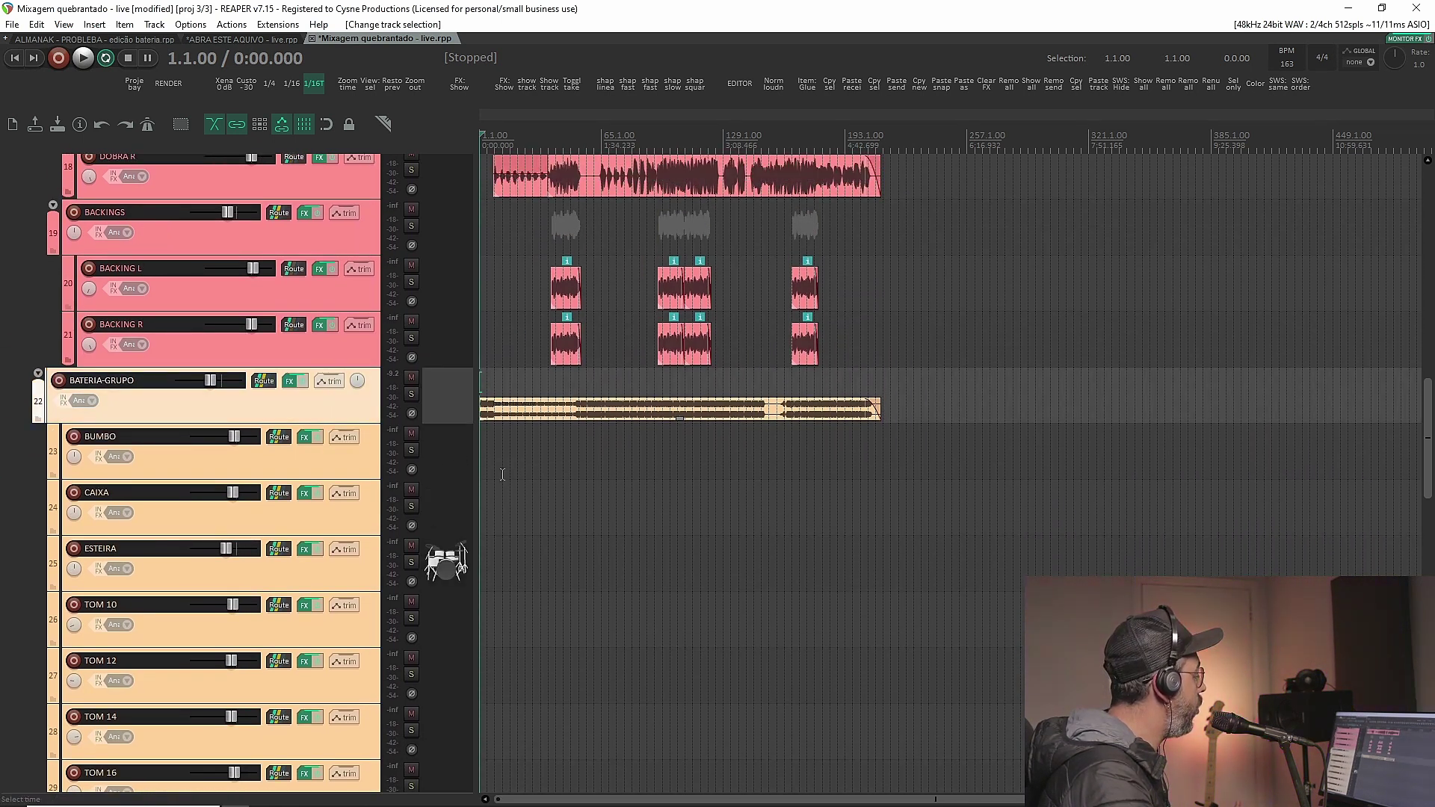
scroll(533, 515, "down", 2)
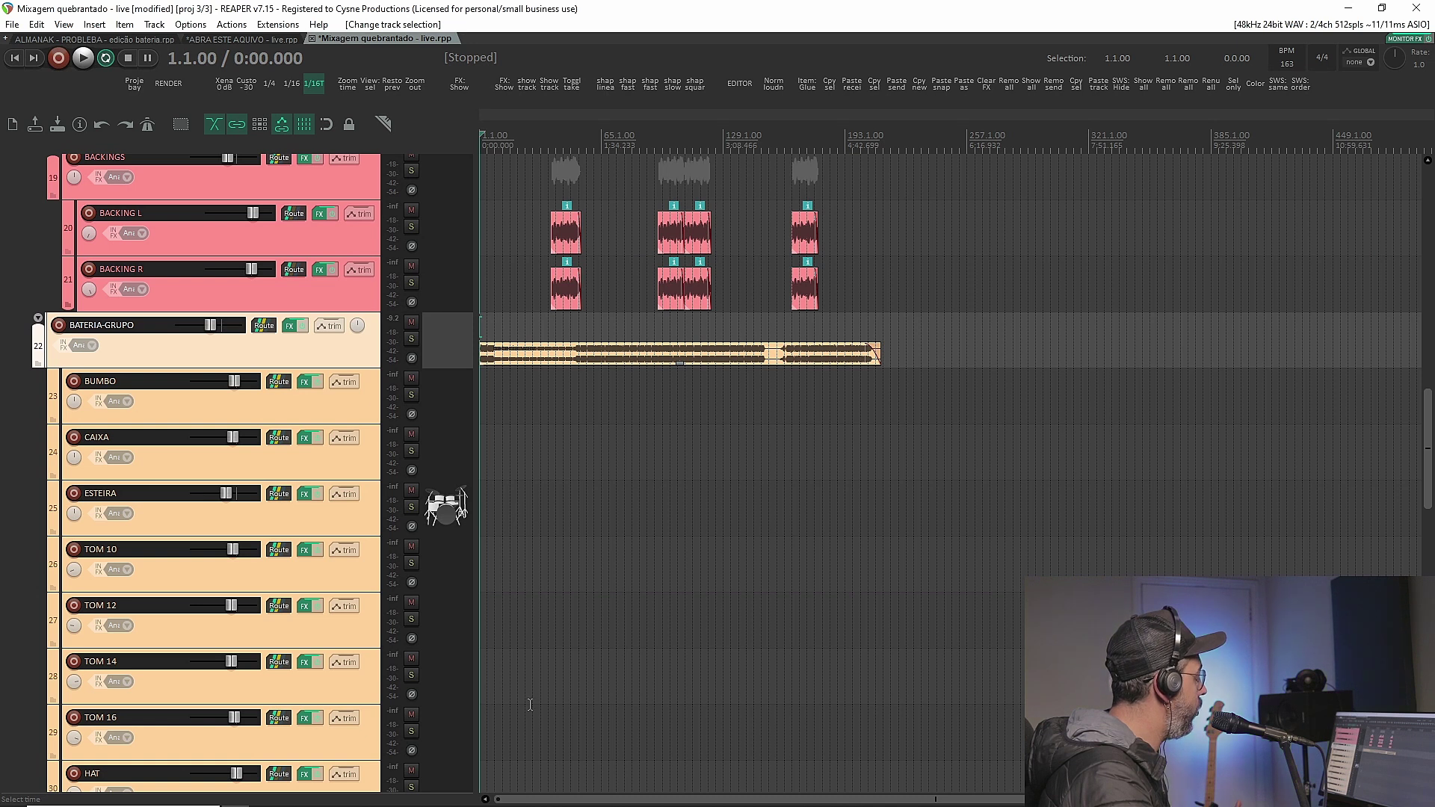
scroll(532, 569, "up", 3)
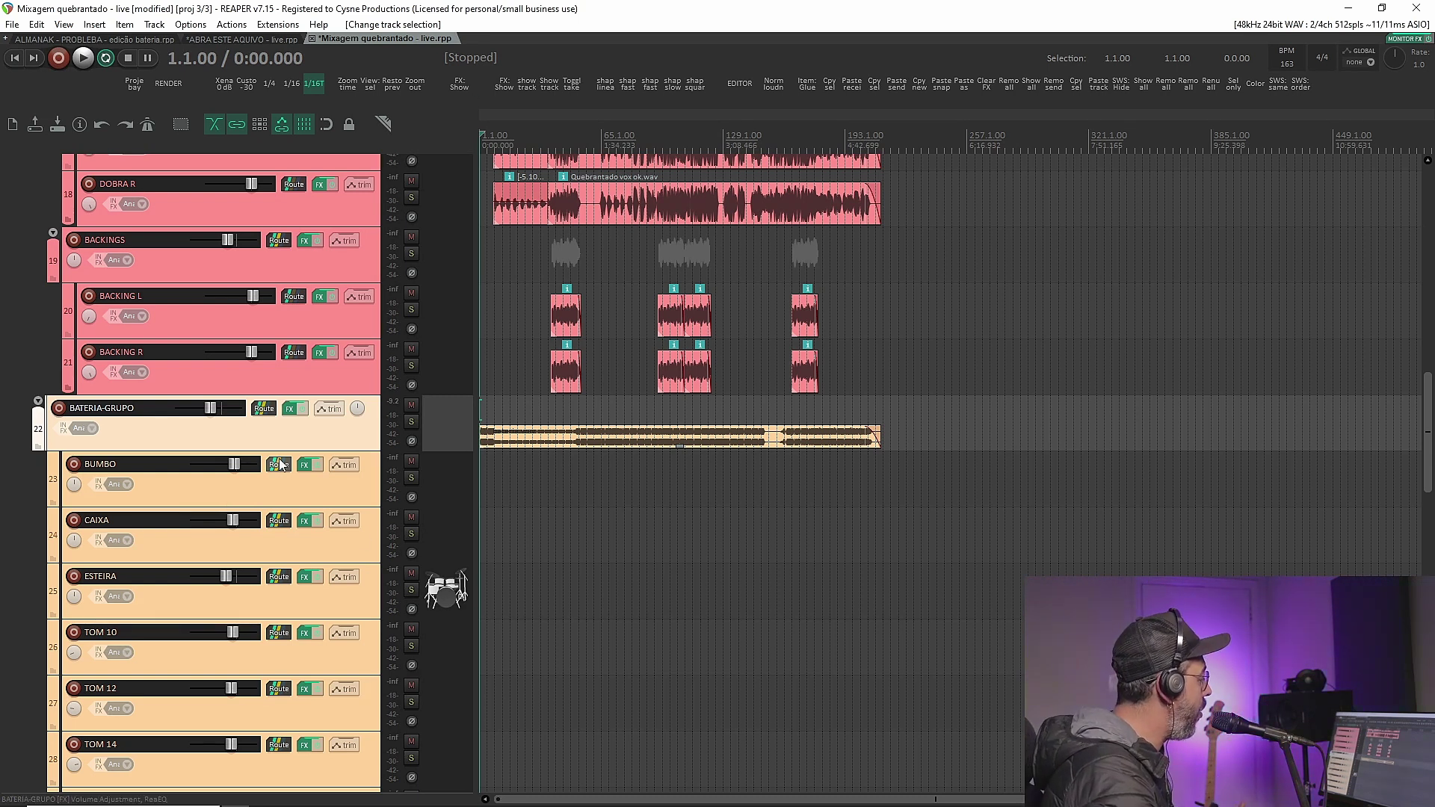
scroll(351, 521, "down", 4)
scroll(351, 521, "up", 1)
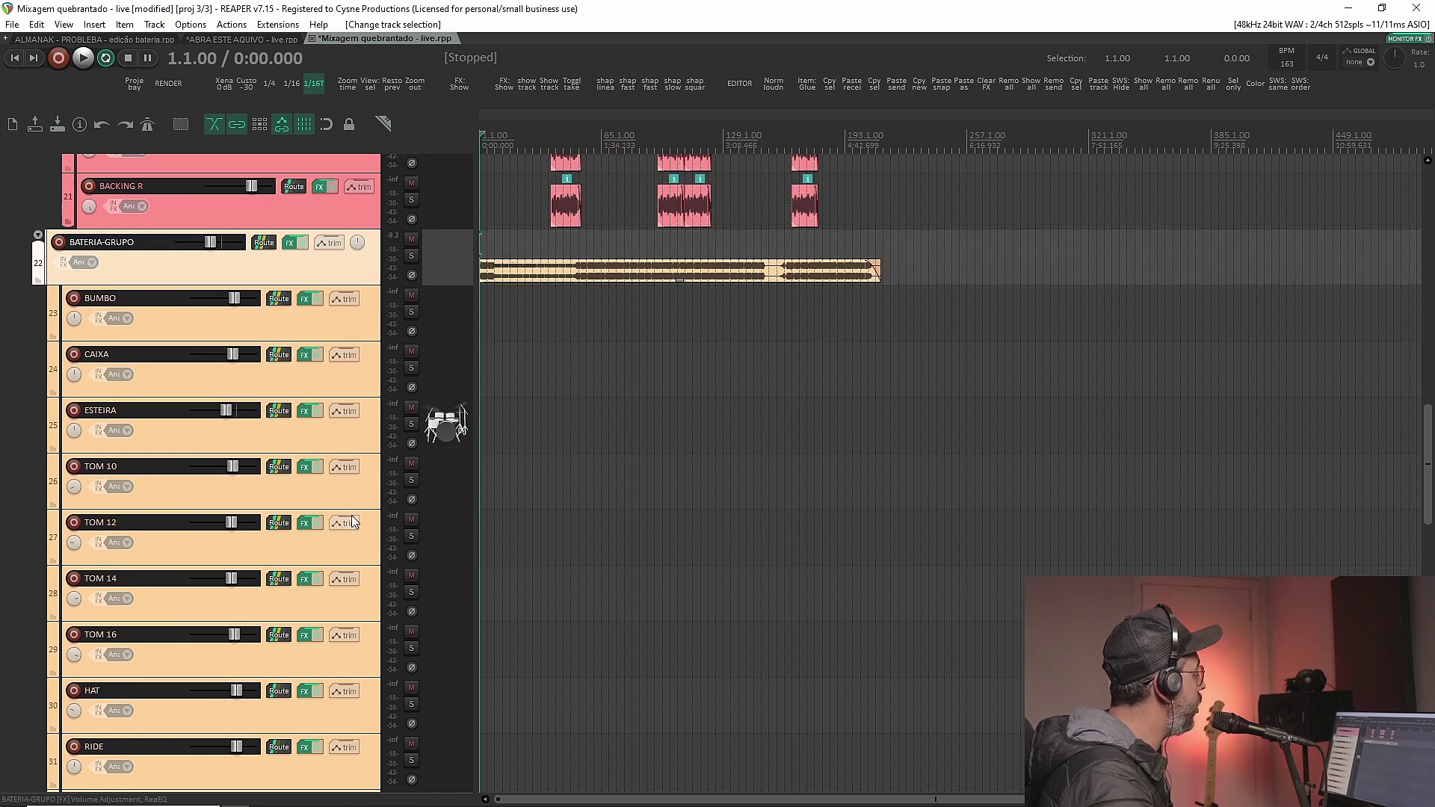
scroll(572, 605, "down", 5)
scroll(572, 605, "up", 1)
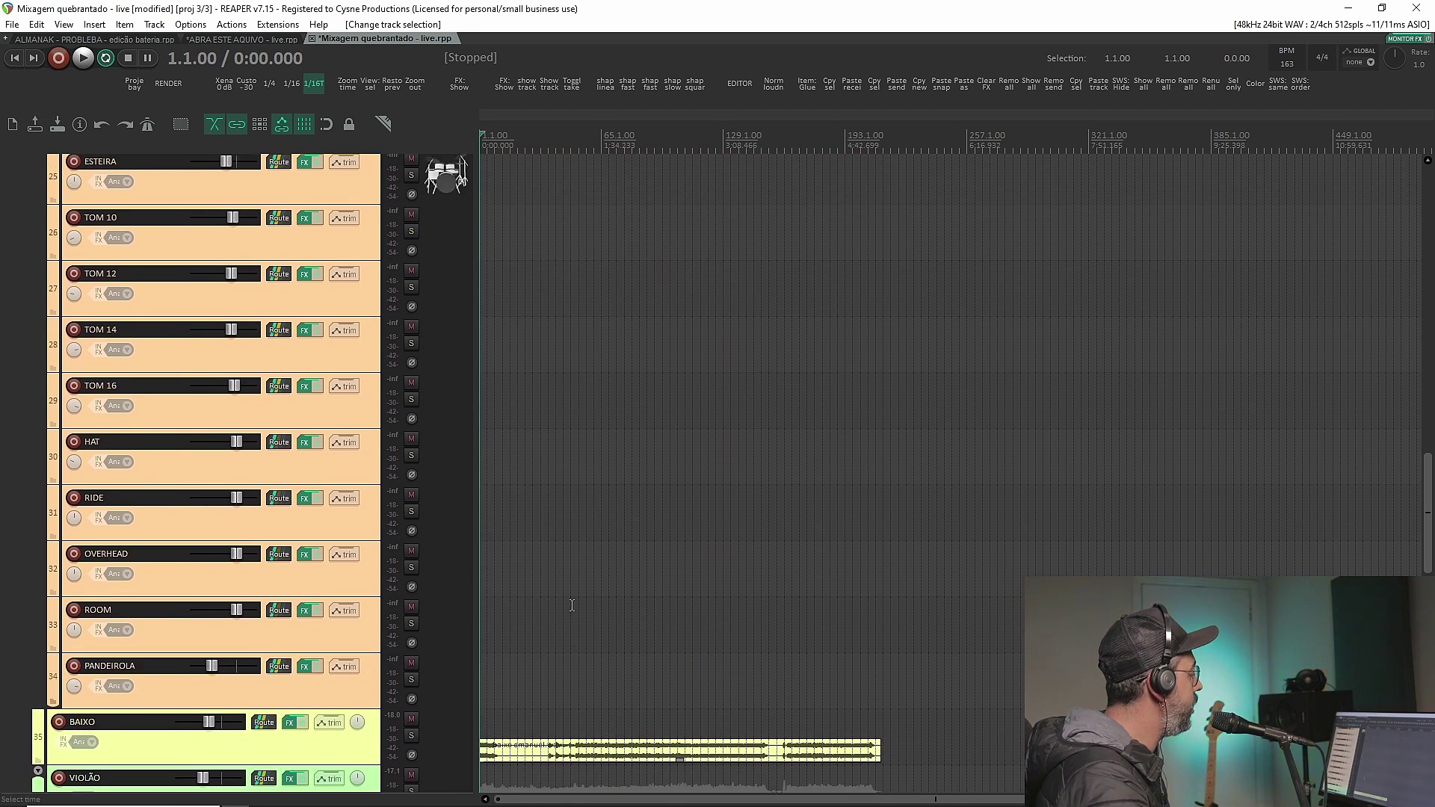
scroll(572, 605, "up", 6)
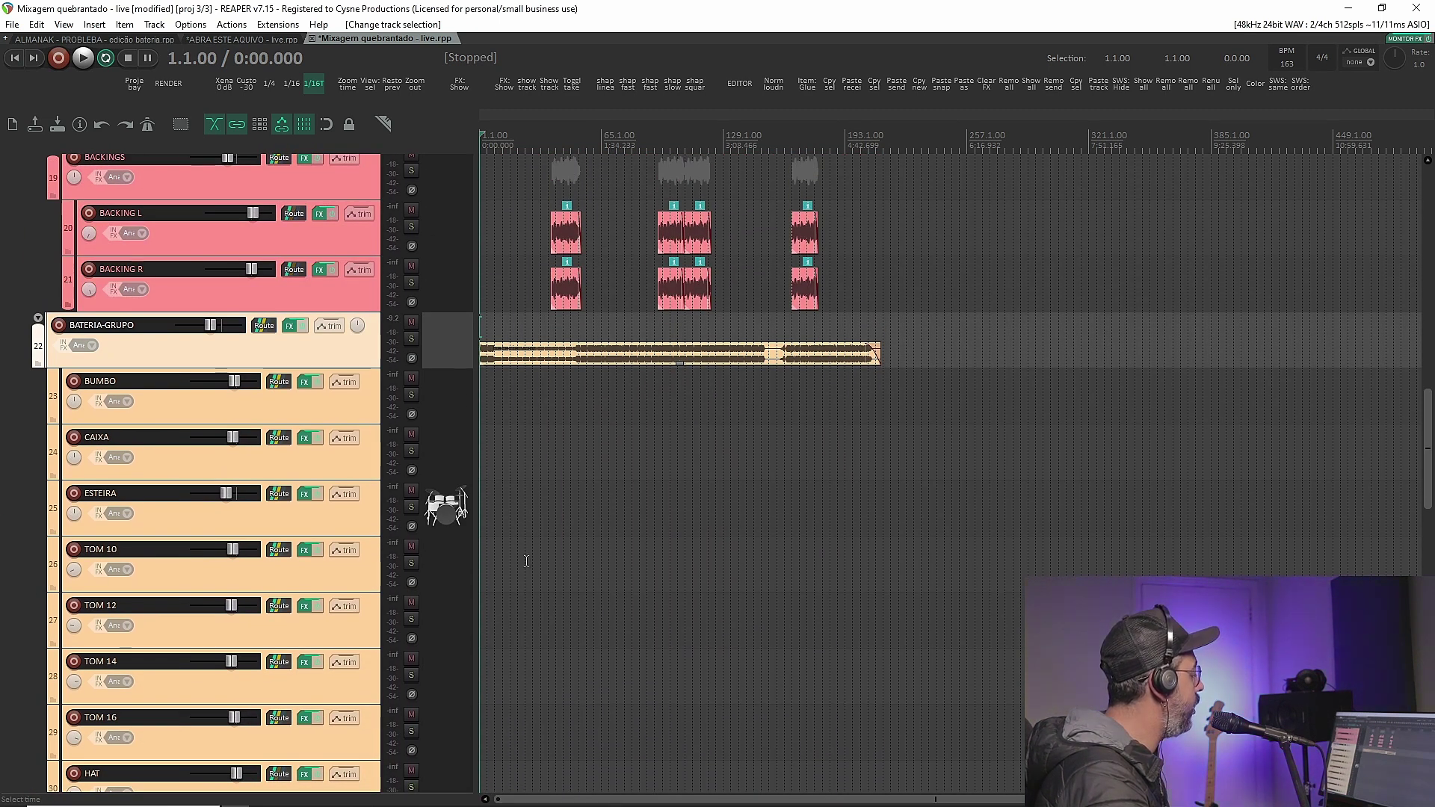
scroll(527, 572, "down", 2)
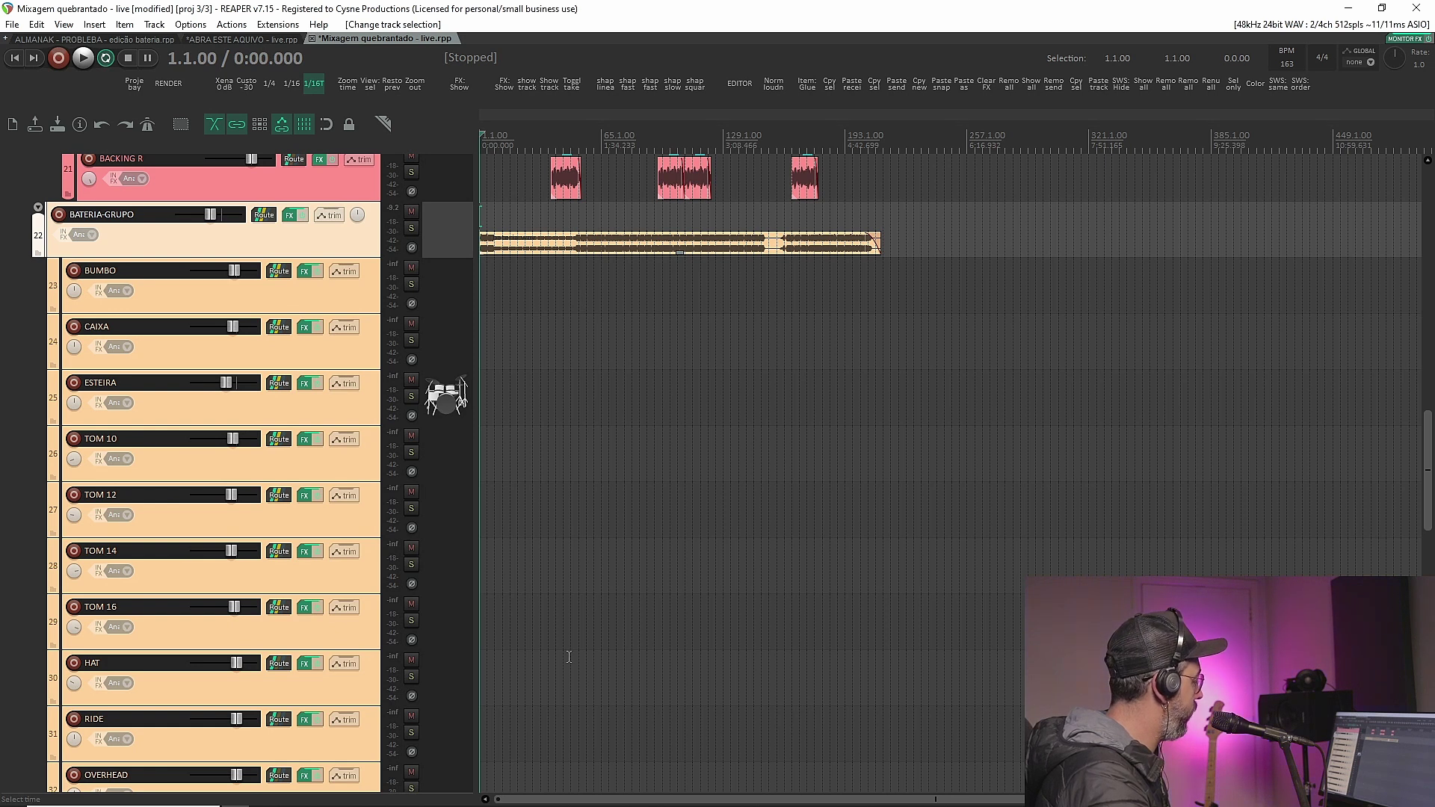
- Review the bass, acoustic guitar, electric guitar, solo and synth tracks, then return to the vocal and drum groups
scroll(568, 657, "down", 9)
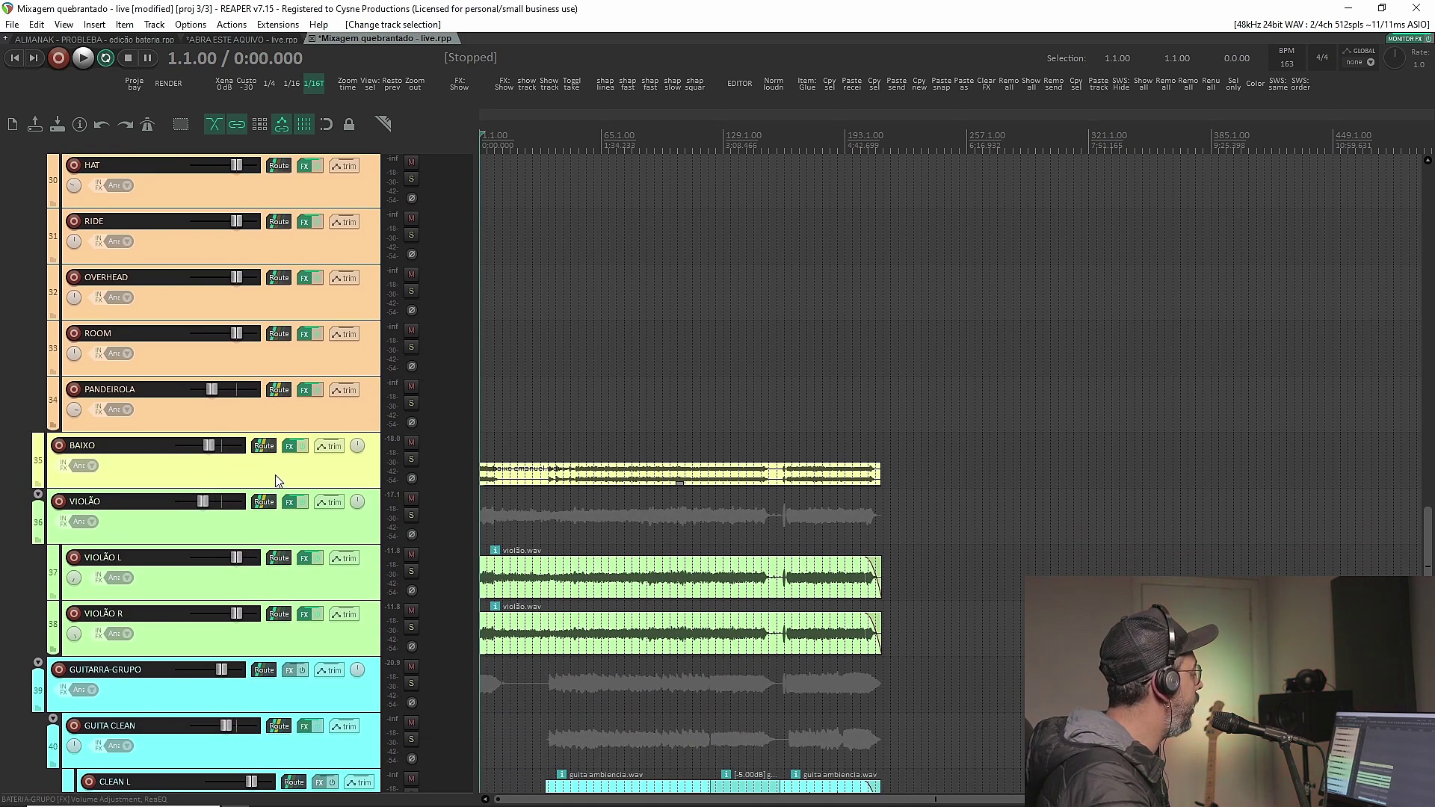
scroll(276, 481, "down", 2)
scroll(311, 526, "down", 2)
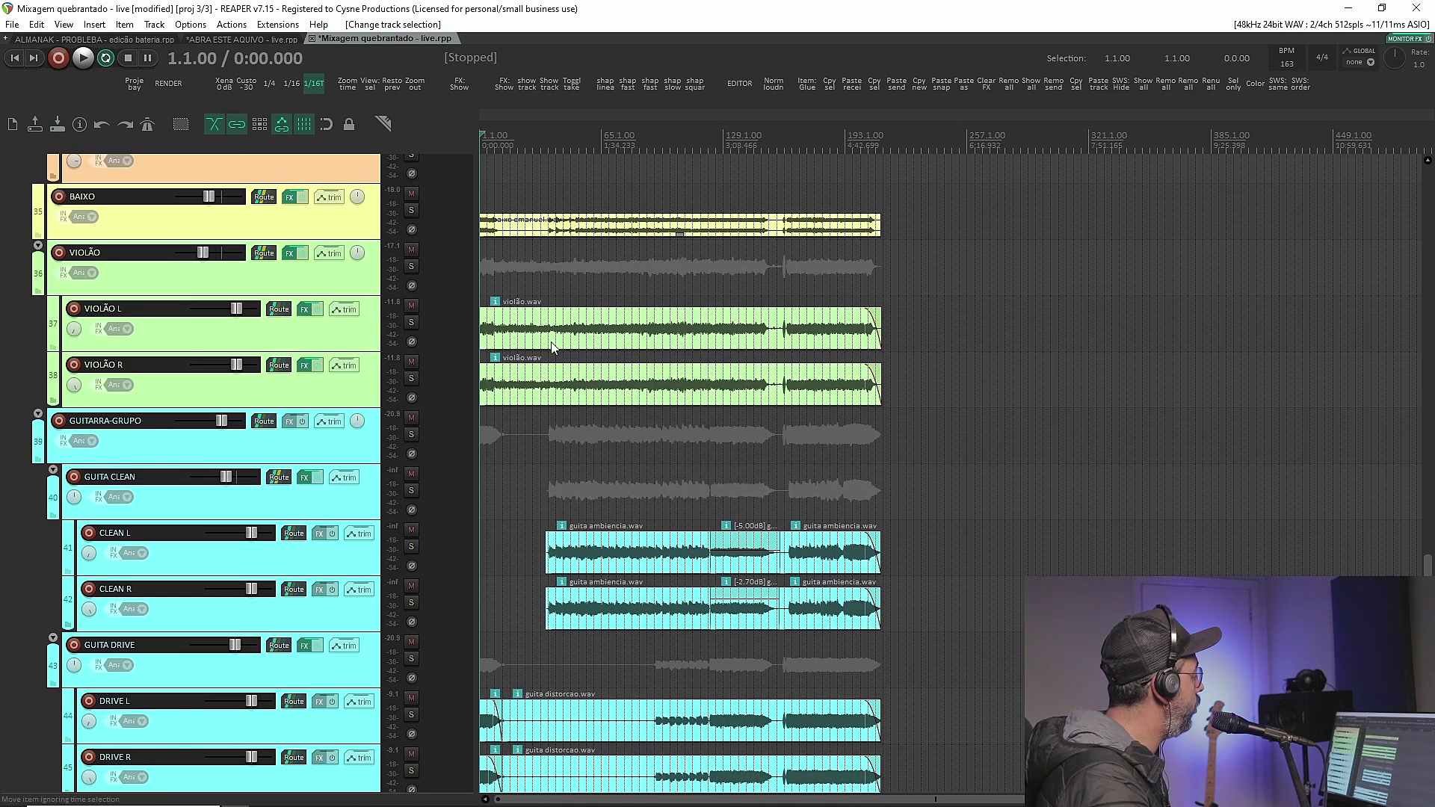
scroll(370, 463, "down", 1)
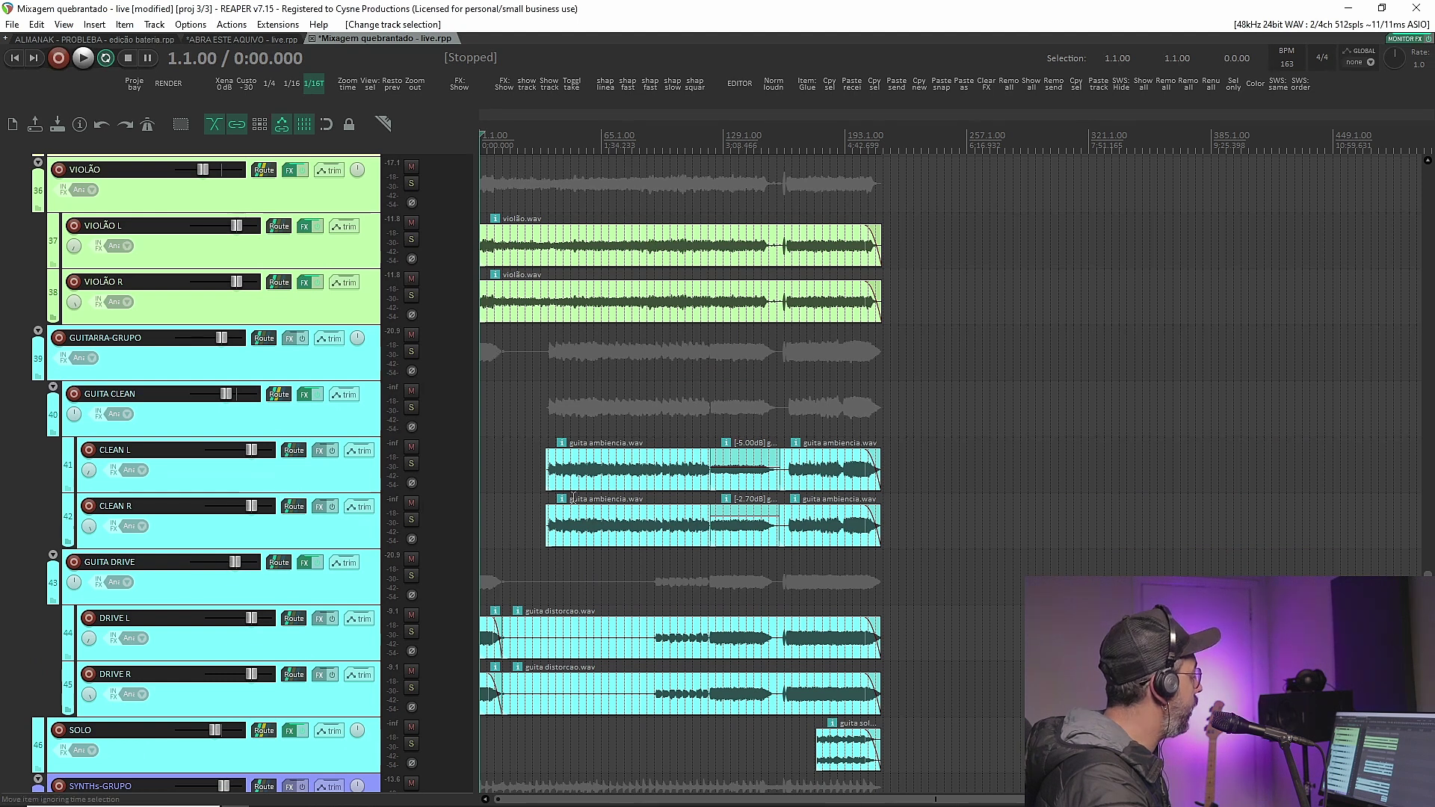
scroll(666, 645, "down", 1)
scroll(687, 351, "down", 3)
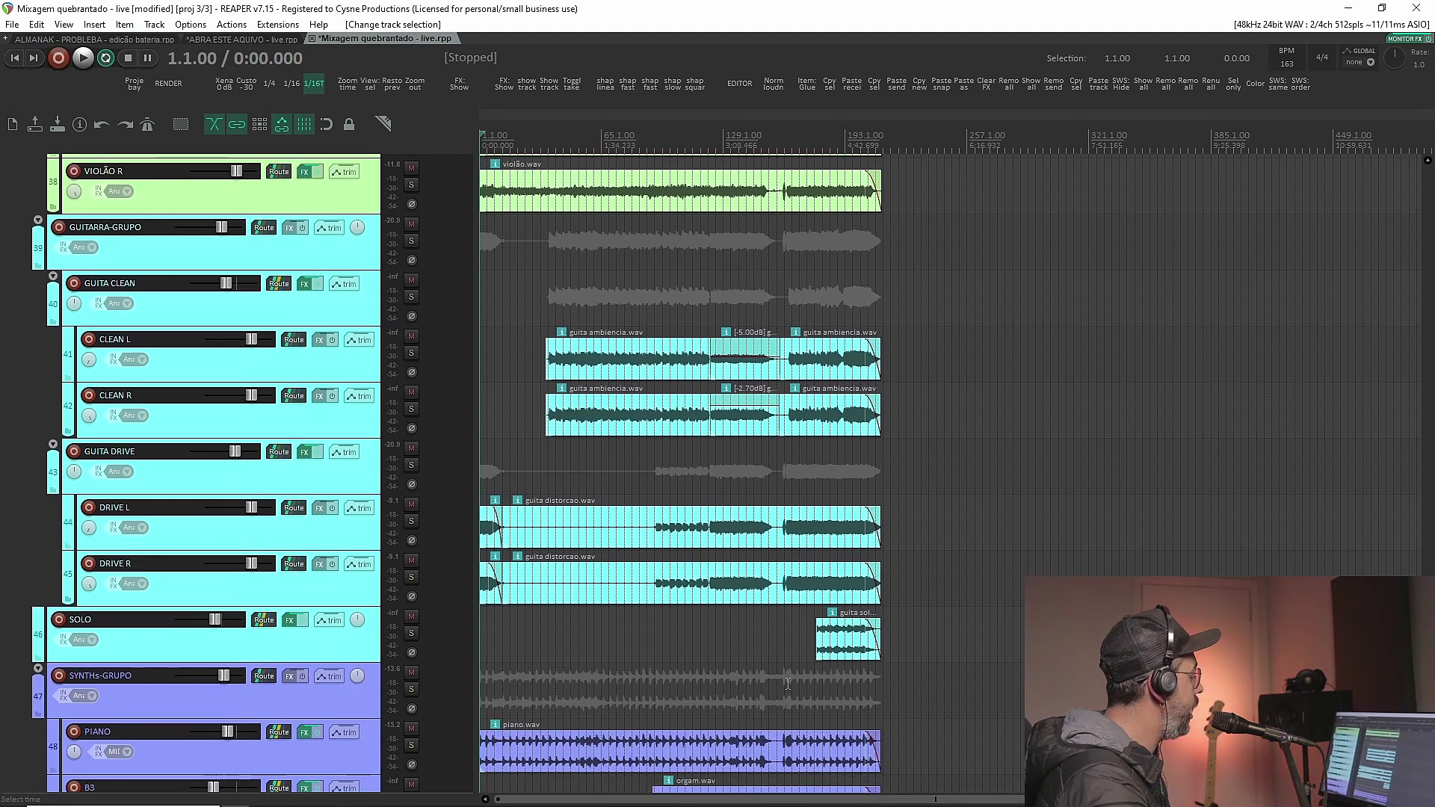
scroll(646, 628, "down", 1)
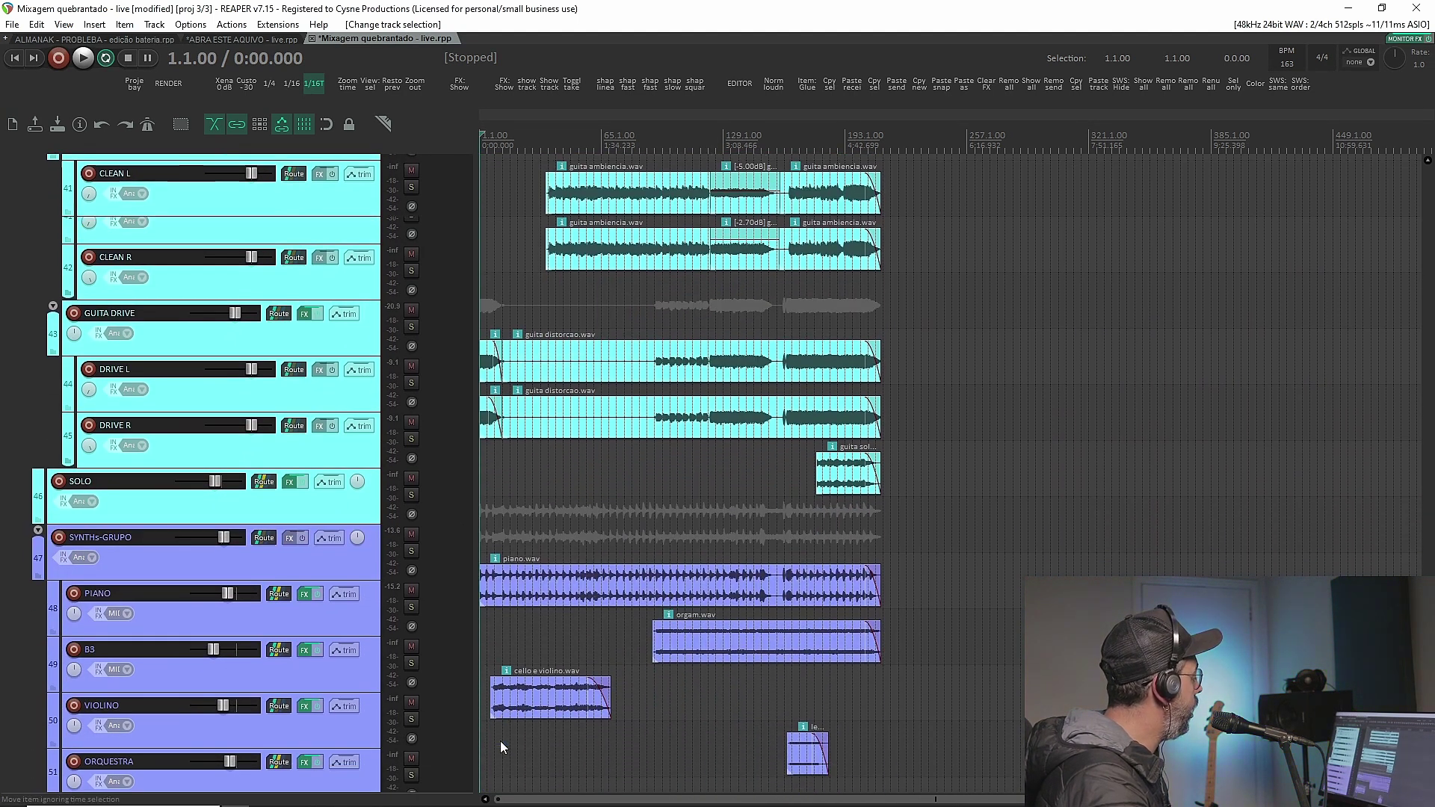
scroll(783, 738, "up", 15)
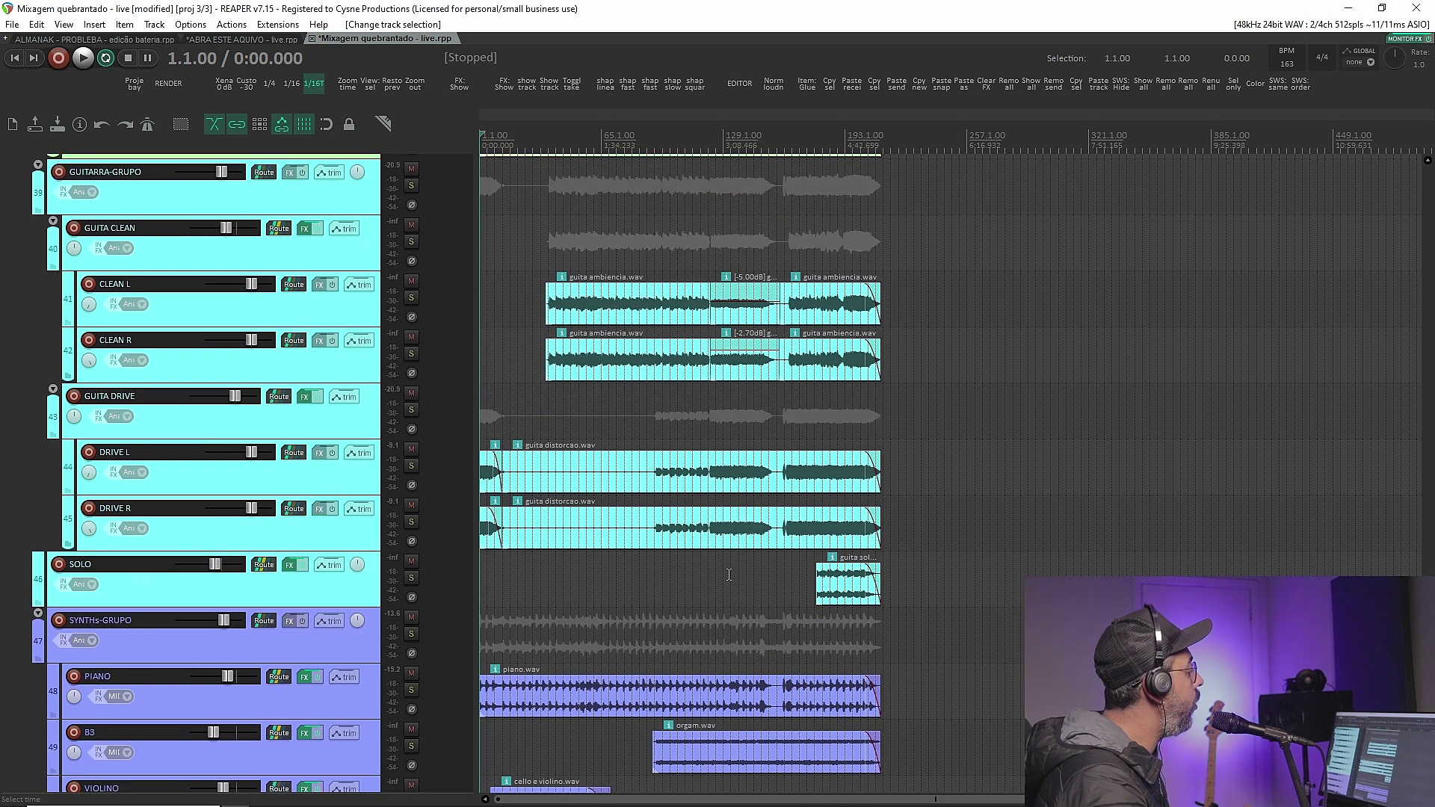
scroll(628, 544, "up", 8)
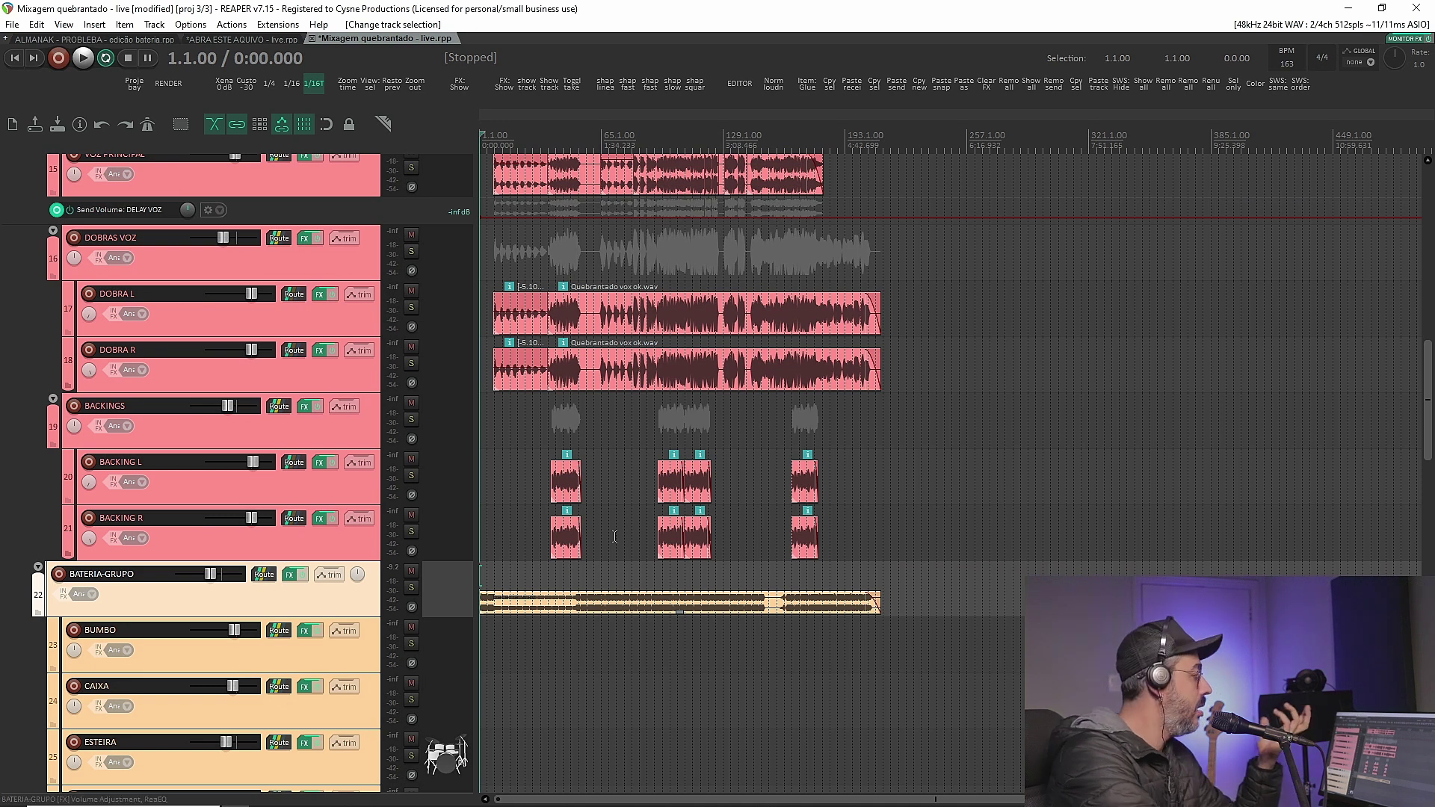
- Look over the AUX effect tracks once more, then return to the lead, double and backing vocal tracks
scroll(150, 582, "up", 4)
scroll(153, 585, "up", 6)
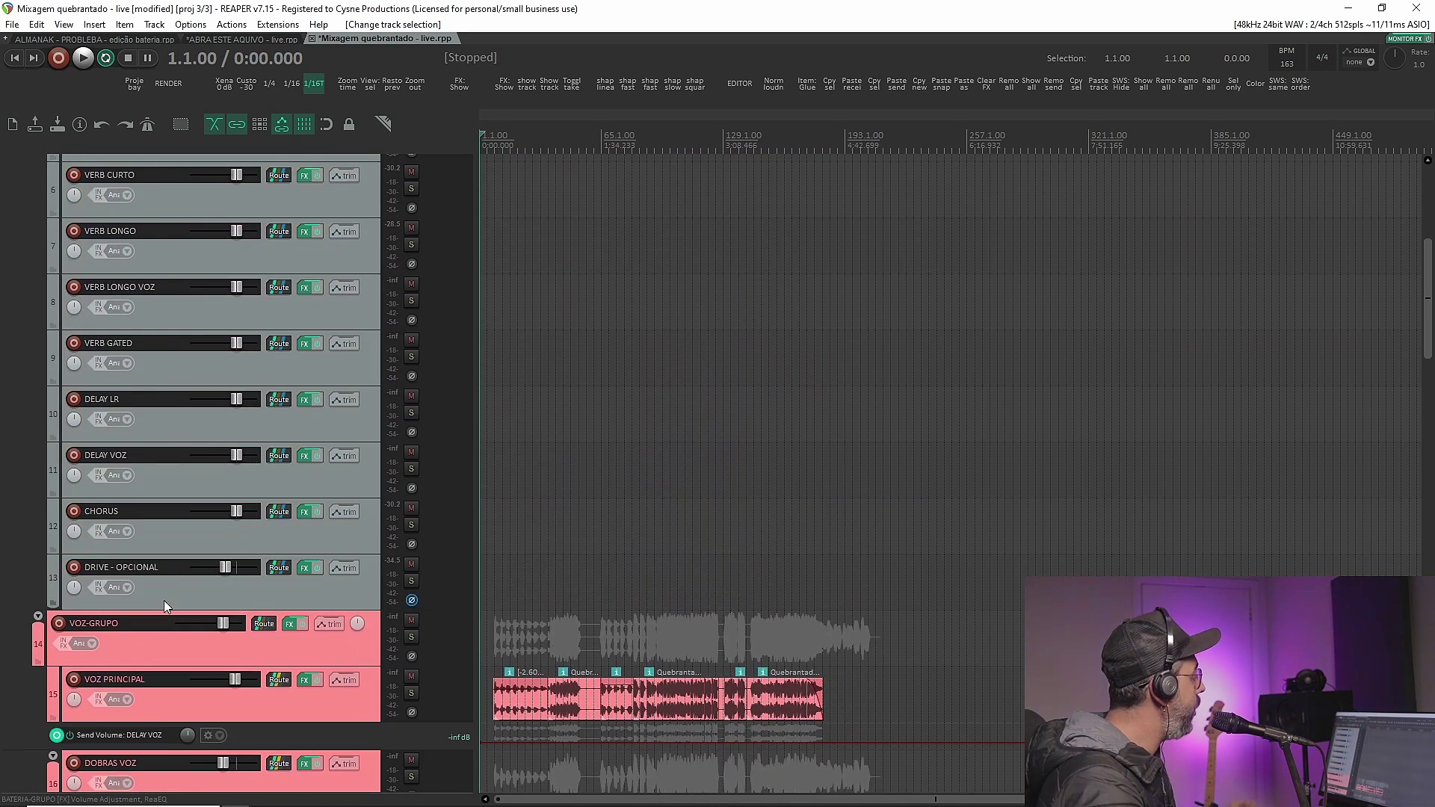
scroll(164, 613, "up", 4)
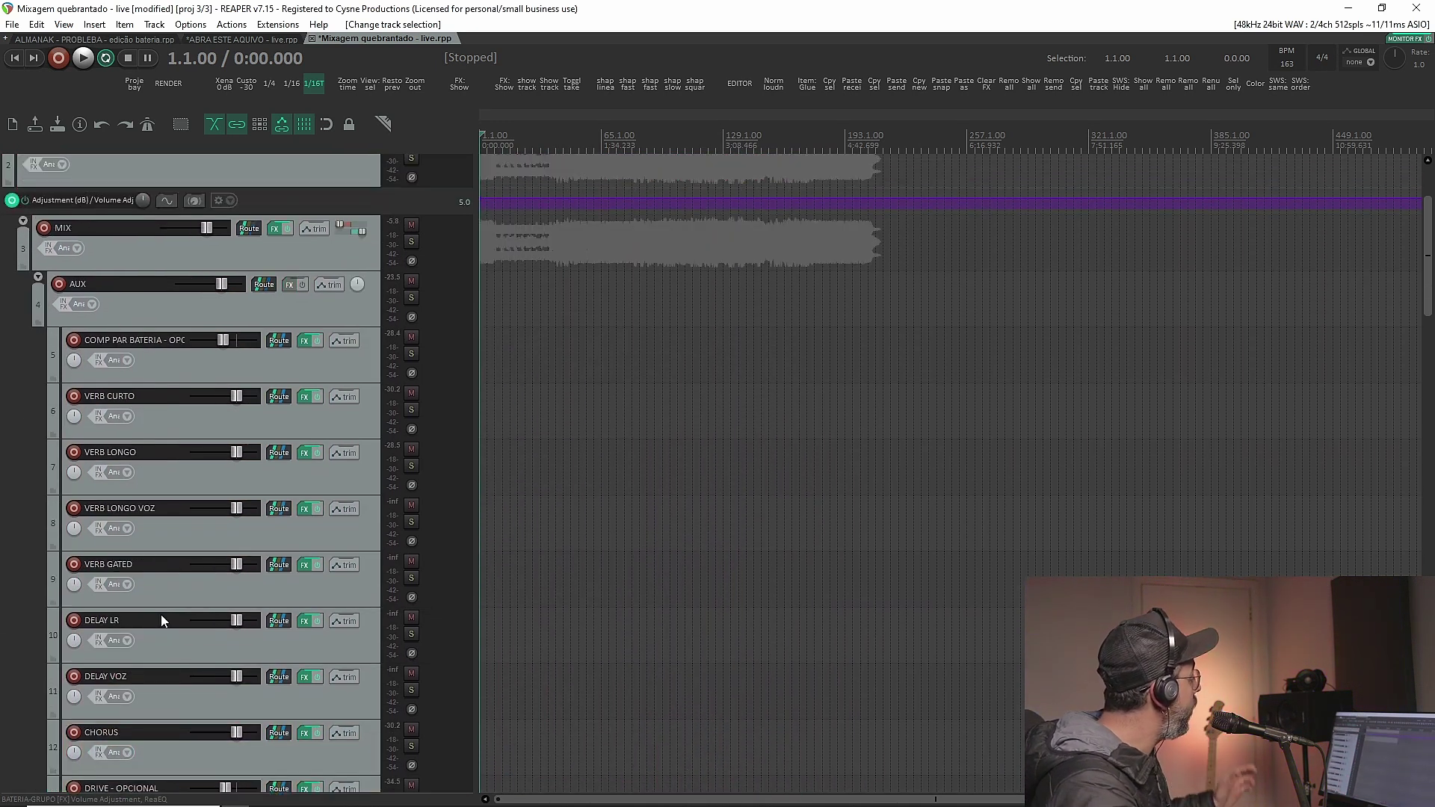
scroll(160, 628, "down", 9)
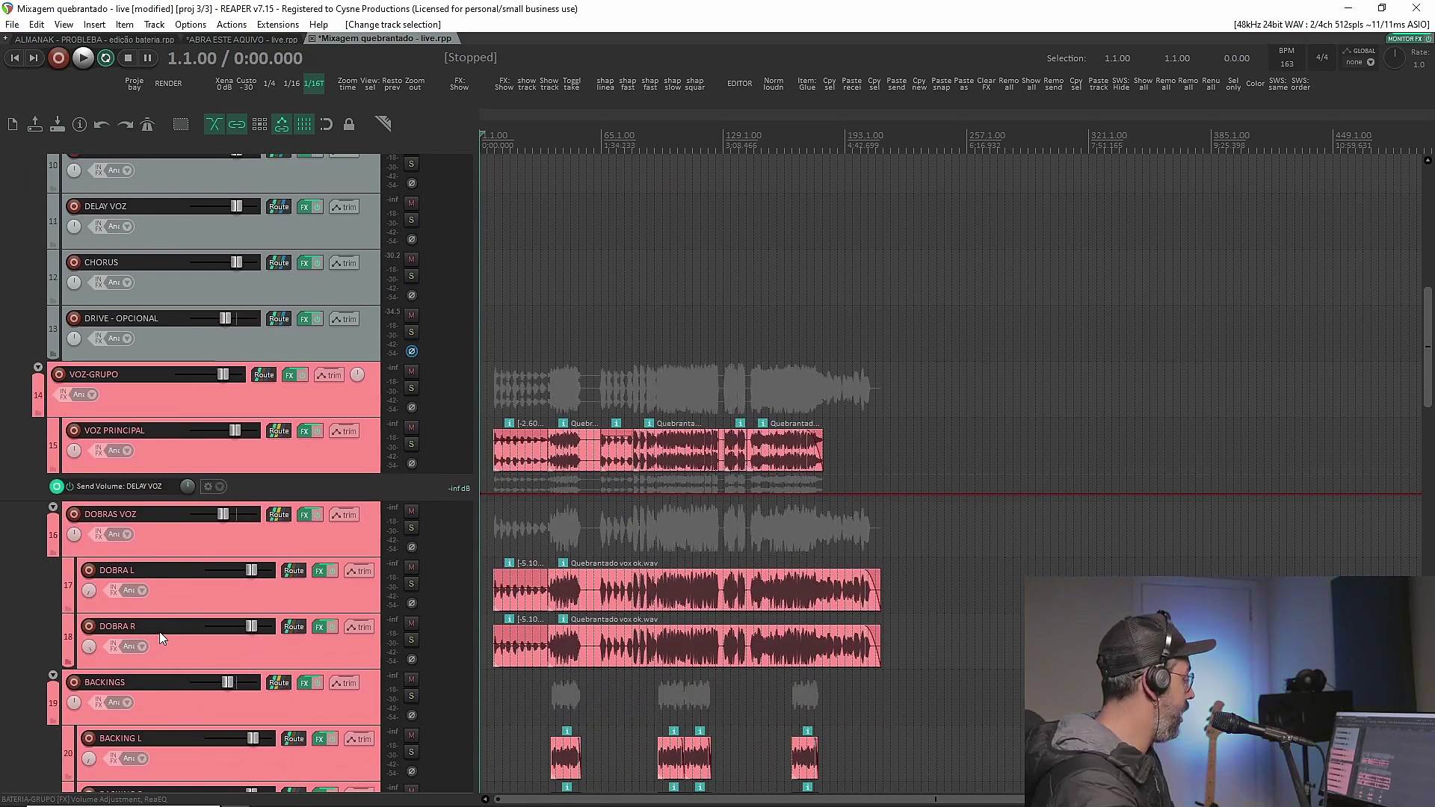
- Place the edit cursor at the first vocal entry, about 0:10.8, and listen to the opening verse for about twelve seconds
key("equal")
key("equal")
key("equal")
key("equal")
key("equal")
key("equal")
key("equal")
key("equal")
key("equal")
key("equal")
key("equal")
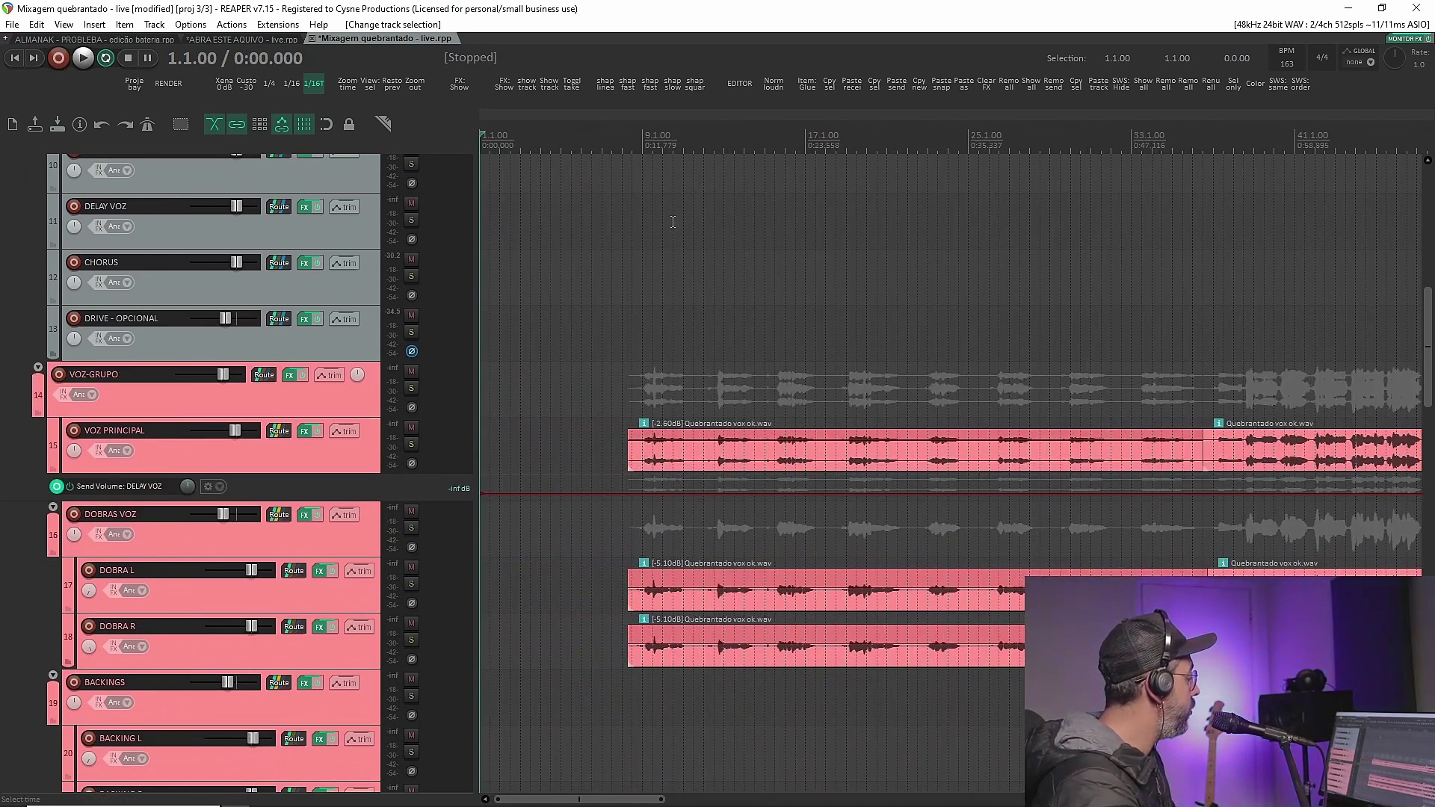
left_click(789, 139)
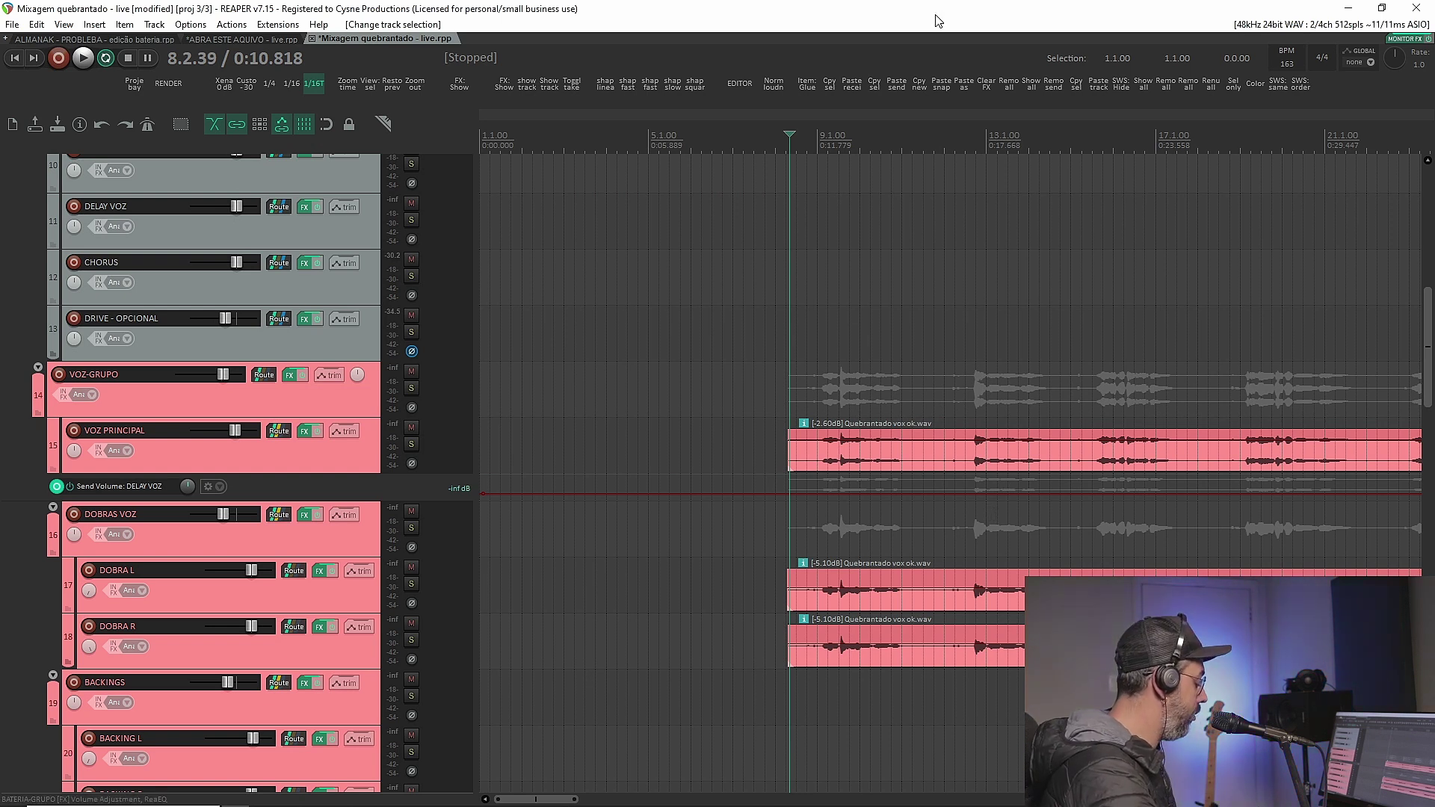
scroll(785, 333, "down", 8)
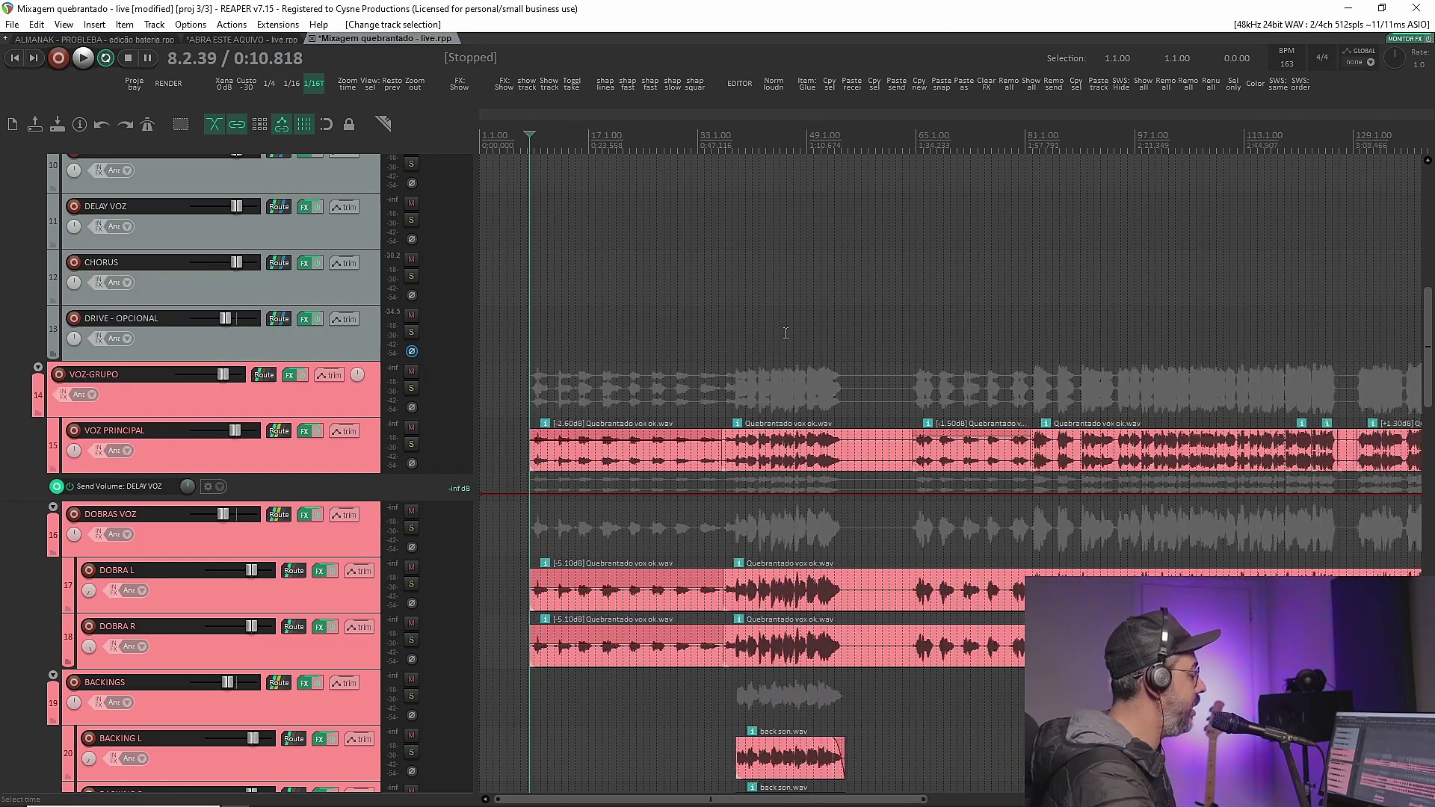
scroll(785, 333, "down", 4)
key("space")
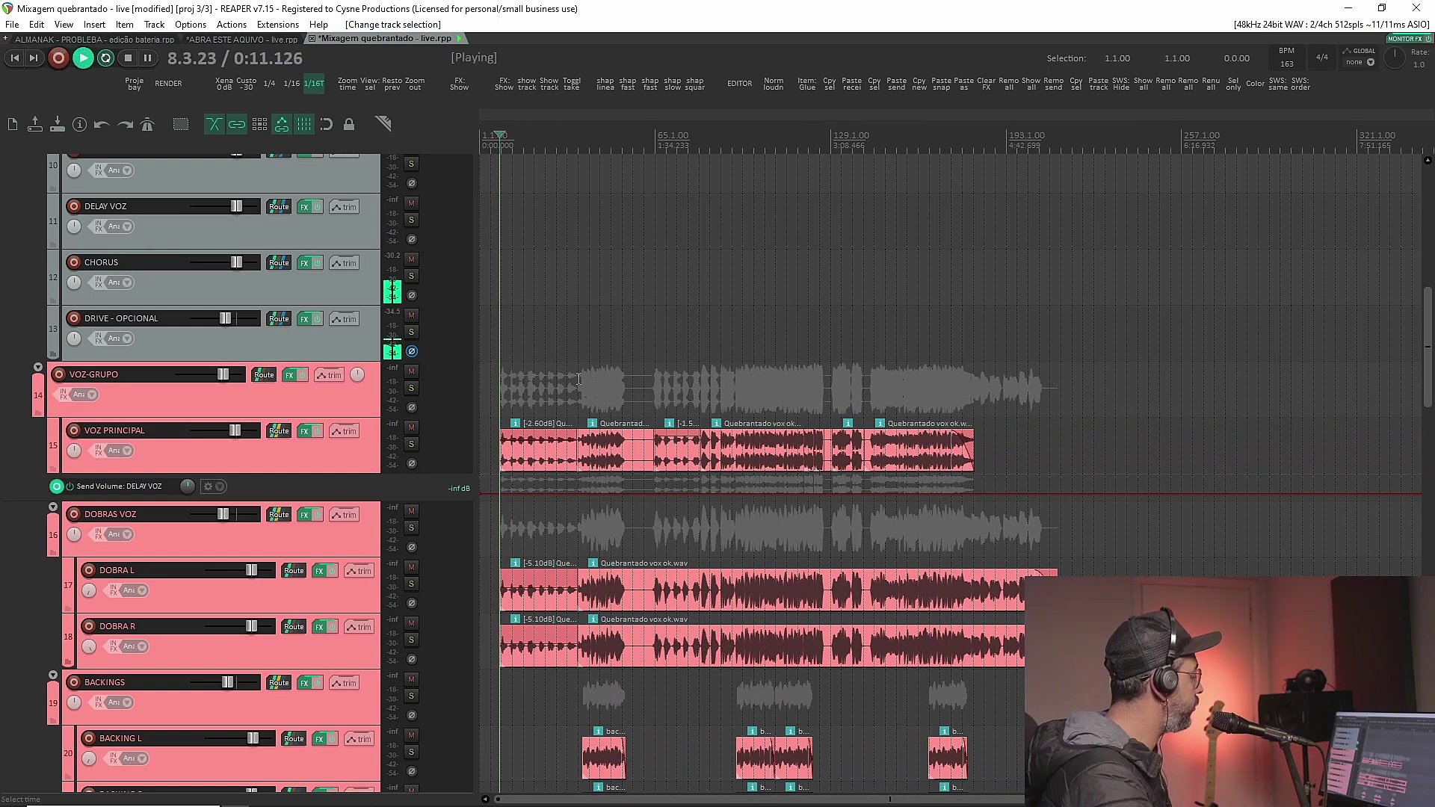
scroll(365, 496, "down", 2)
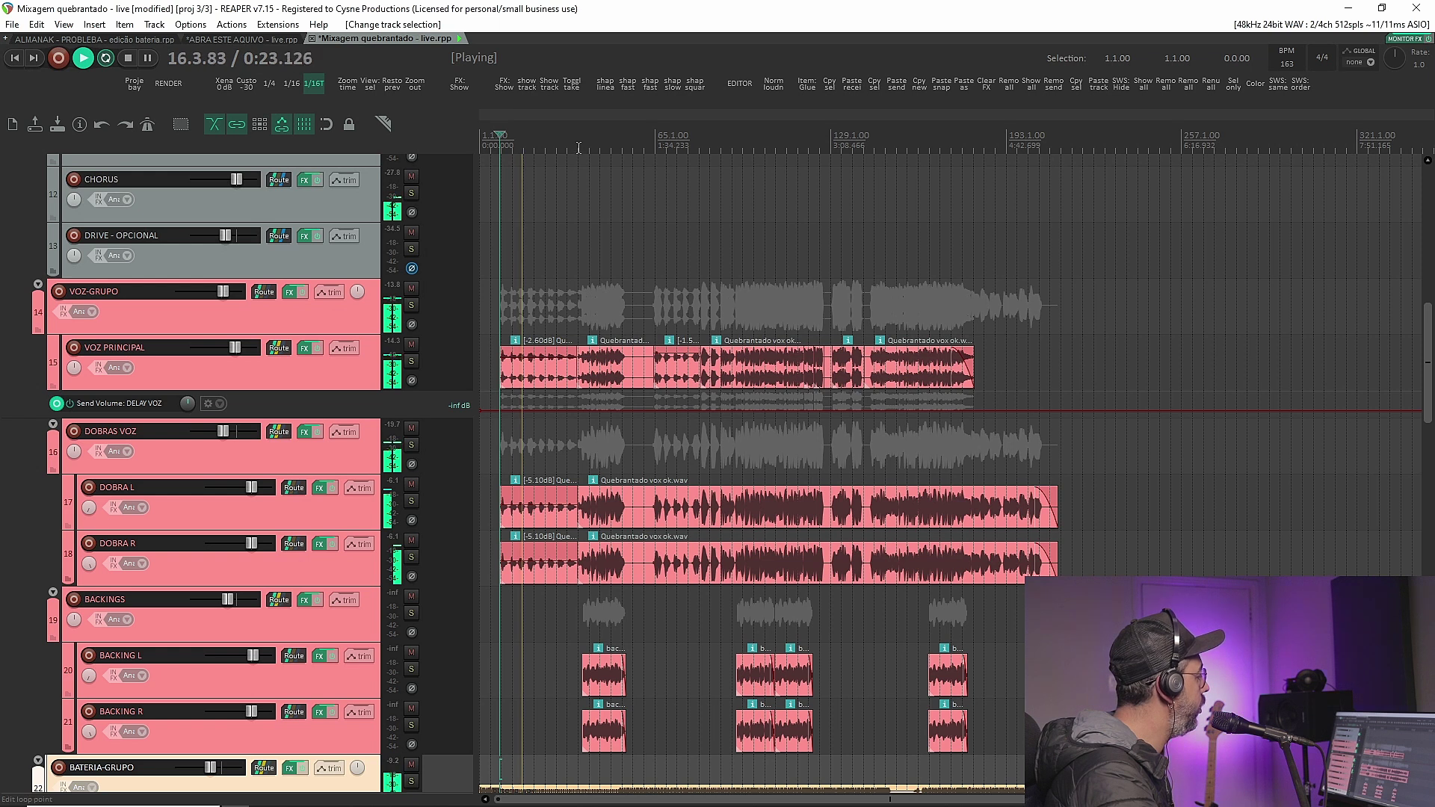
key("space")
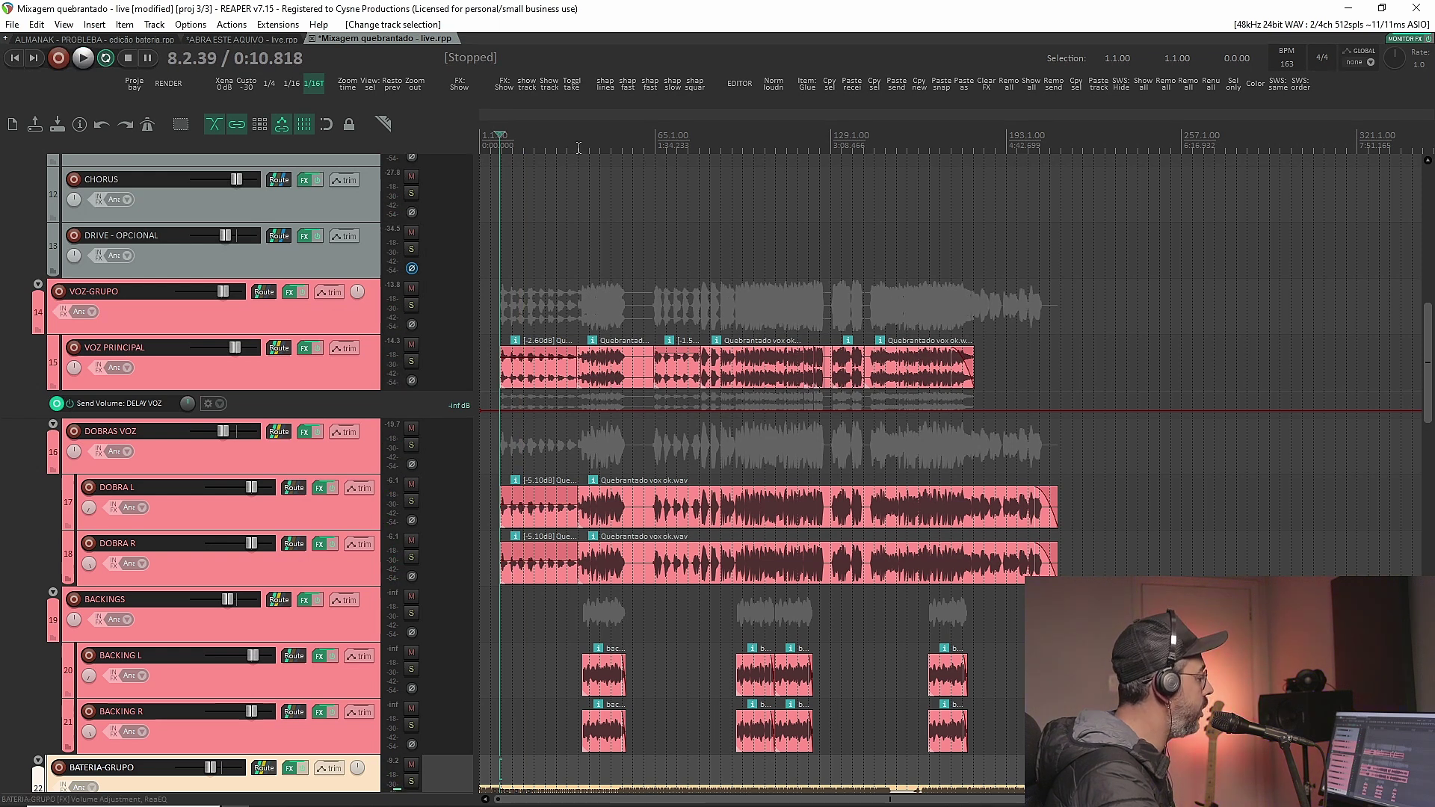
- Play the mix from about 0:53.9, just before the first backing vocals, while examining the vocal and drum group tracks
left_click(579, 147)
key("space")
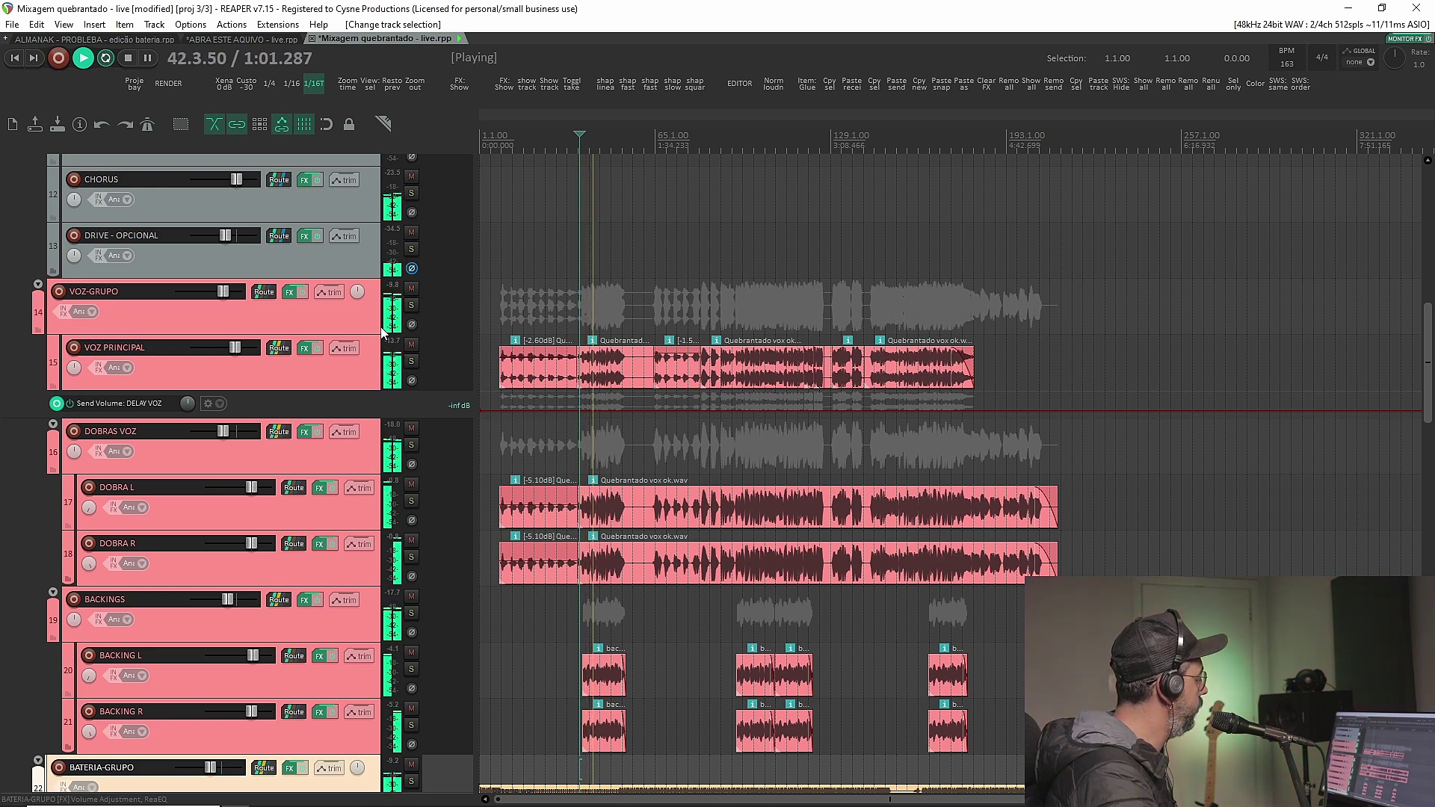
scroll(382, 346, "down", 1)
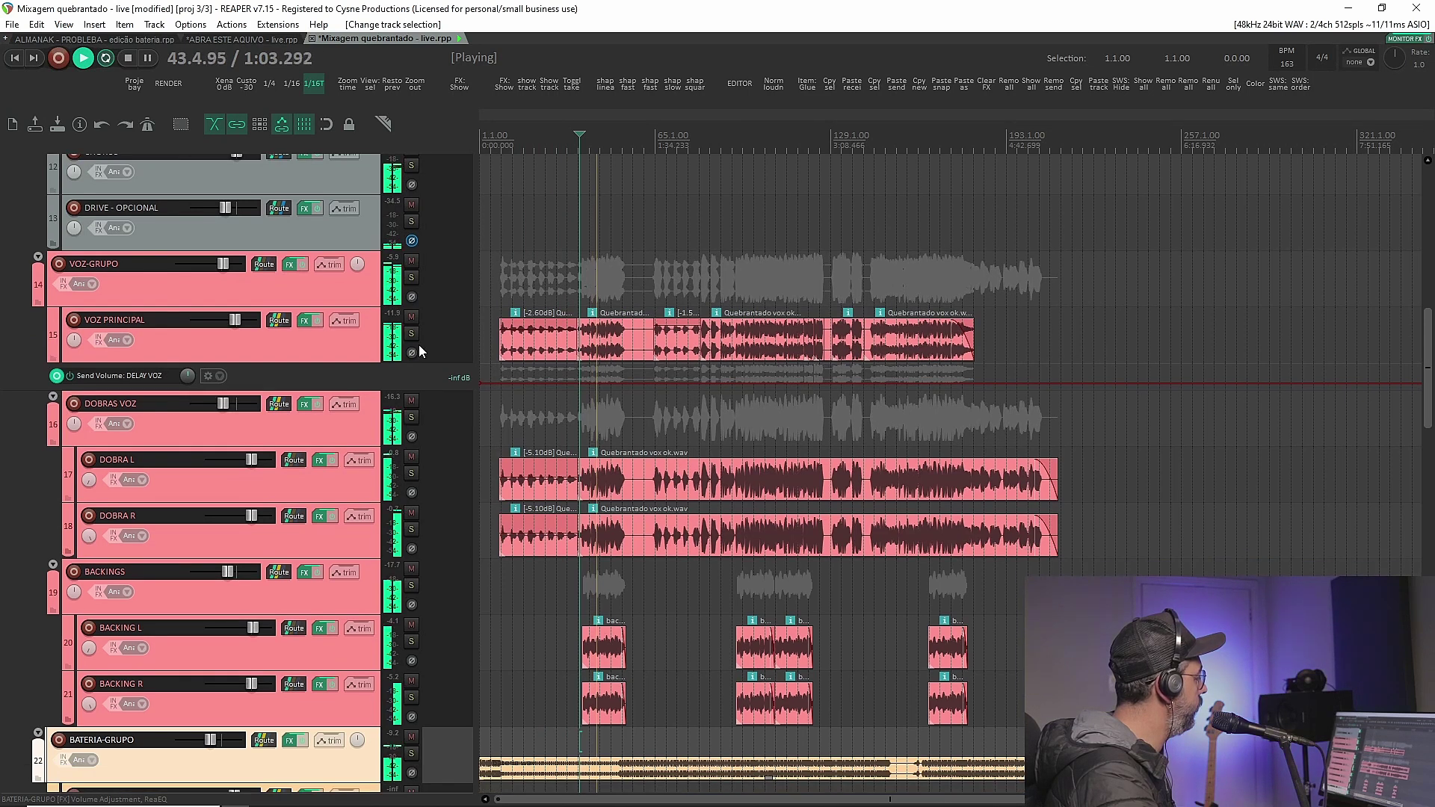
scroll(418, 347, "down", 1)
scroll(418, 350, "down", 2)
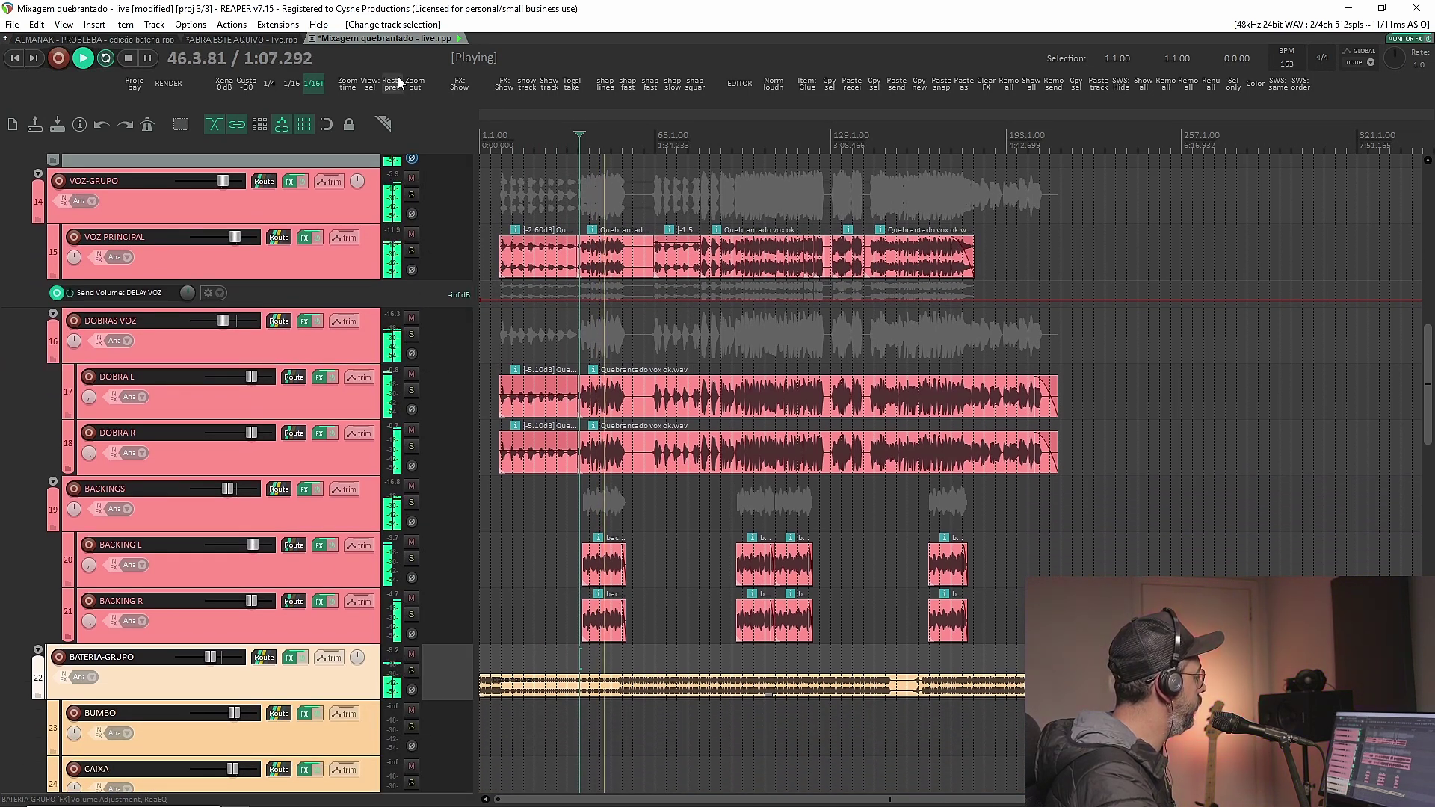
scroll(453, 135, "up", 1)
scroll(451, 133, "up", 3)
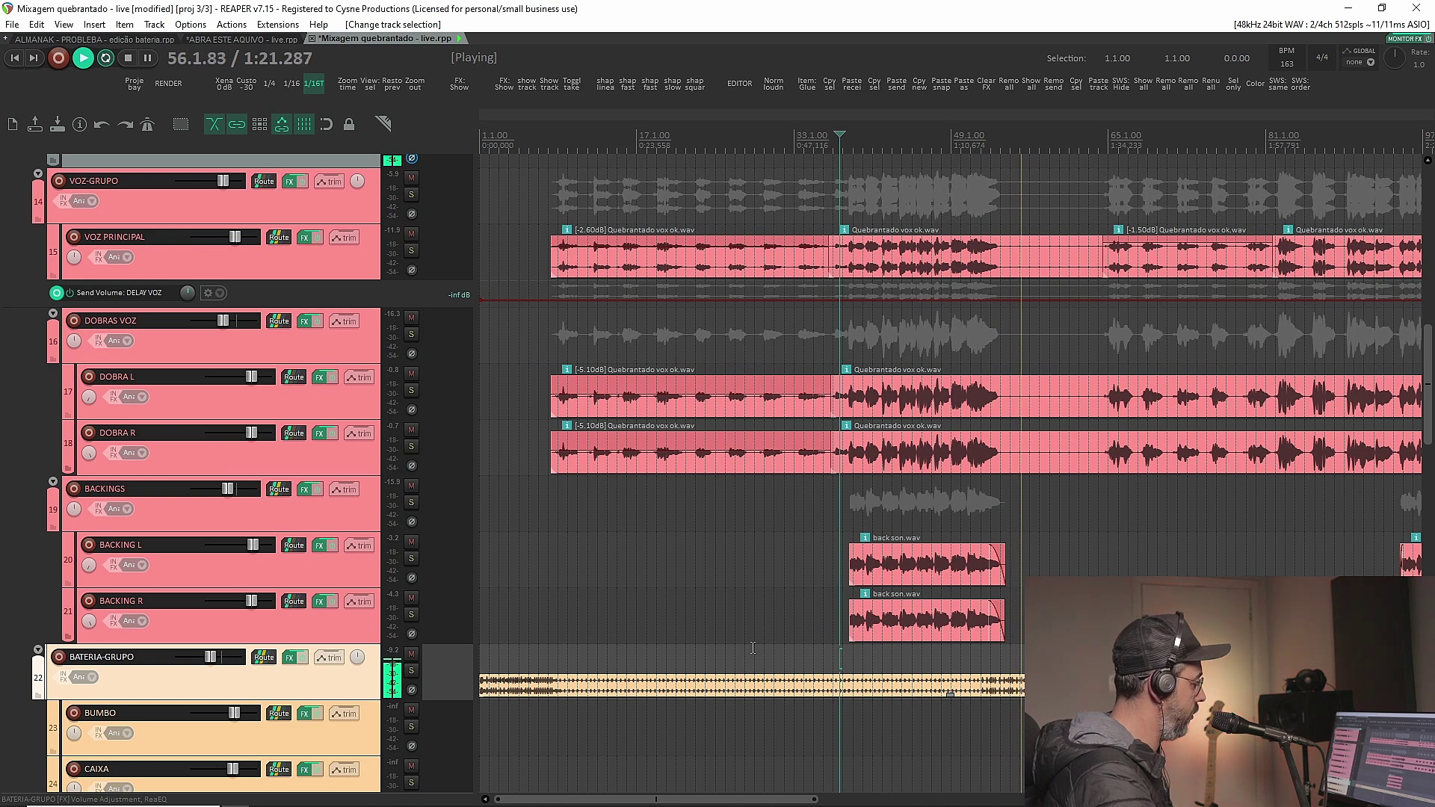
- Enlarge the tracks to show their sends, follow the double and backing vocal items during playback, and stop the song
scroll(724, 646, "down", 2)
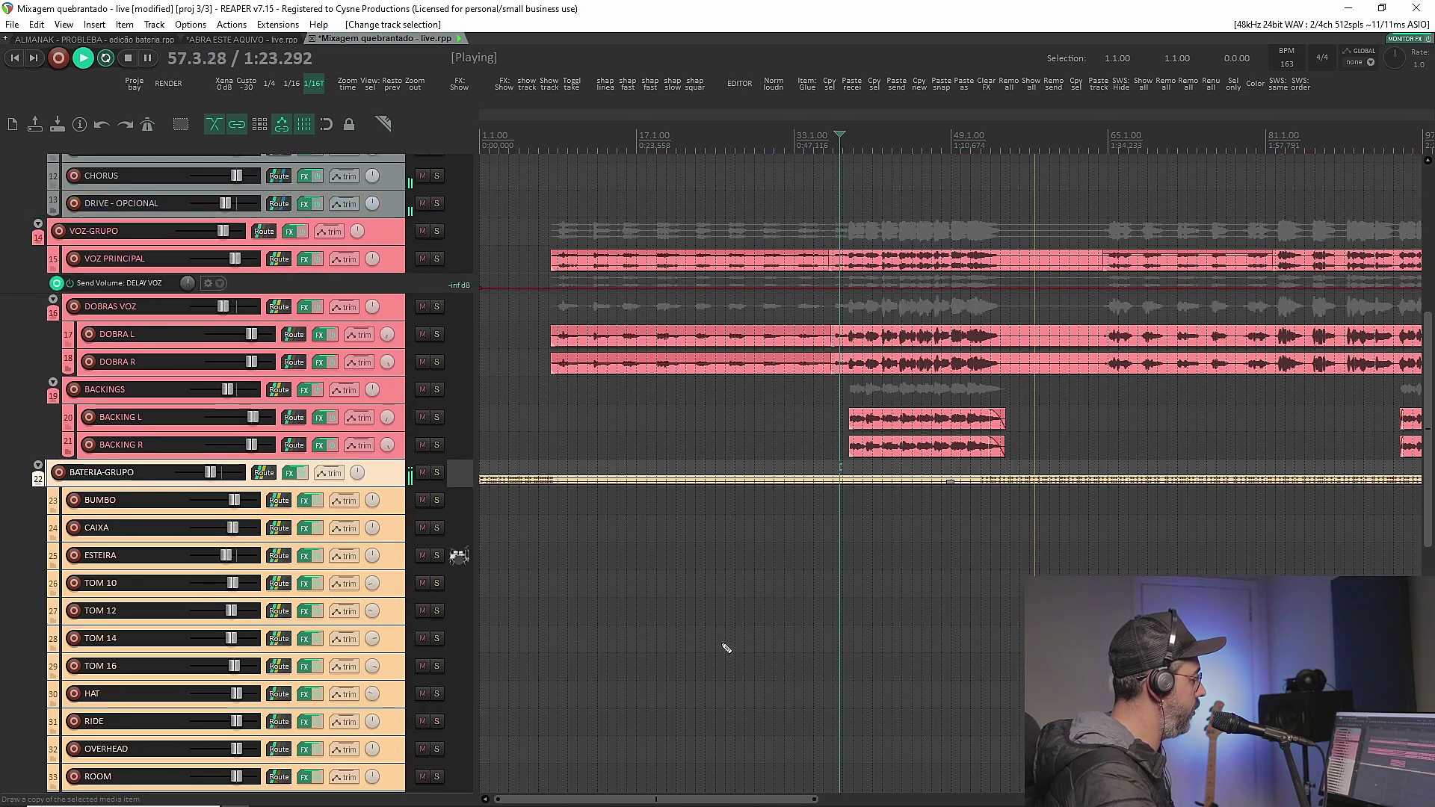
scroll(723, 646, "up", 3)
scroll(748, 621, "up", 2)
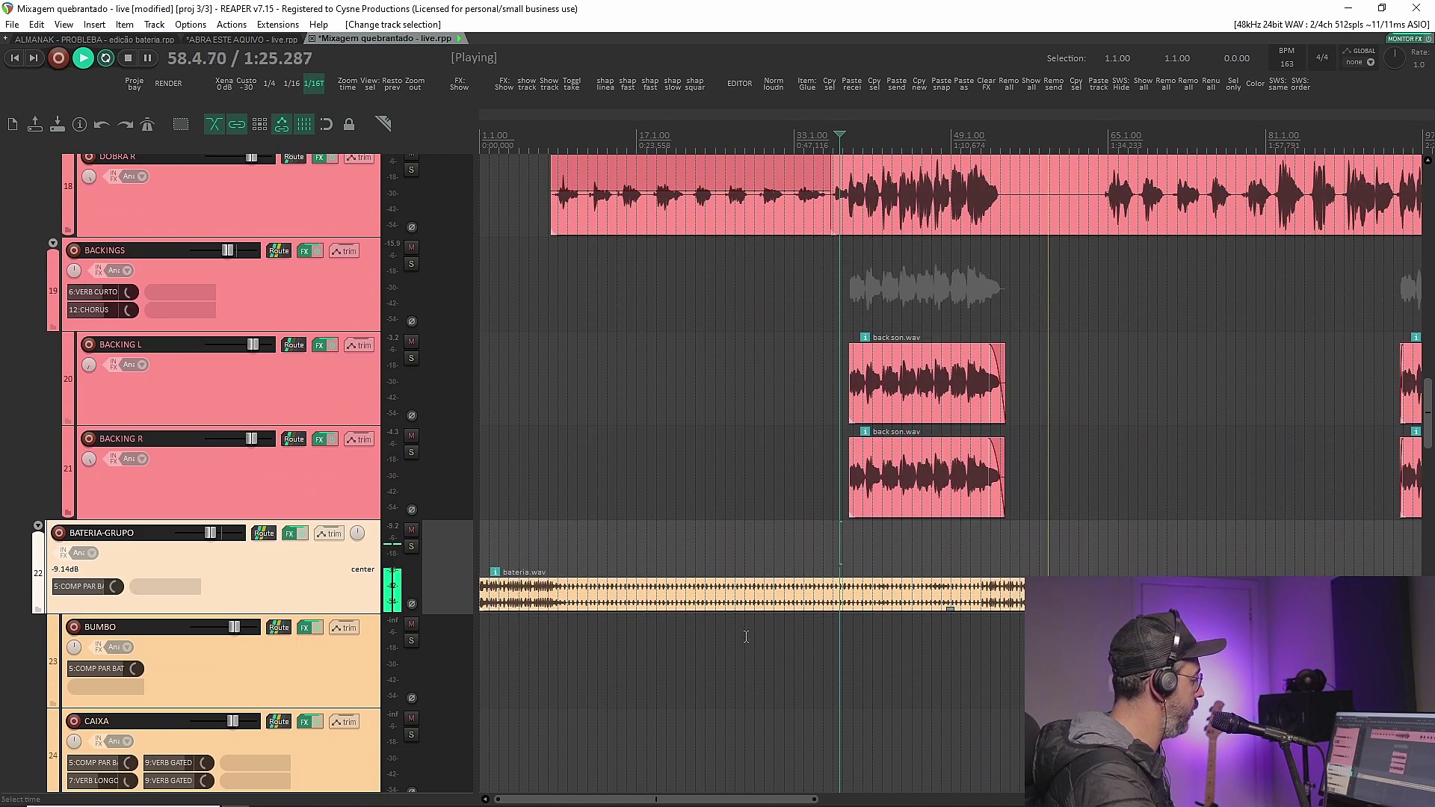
scroll(460, 596, "down", 1)
scroll(461, 591, "up", 4)
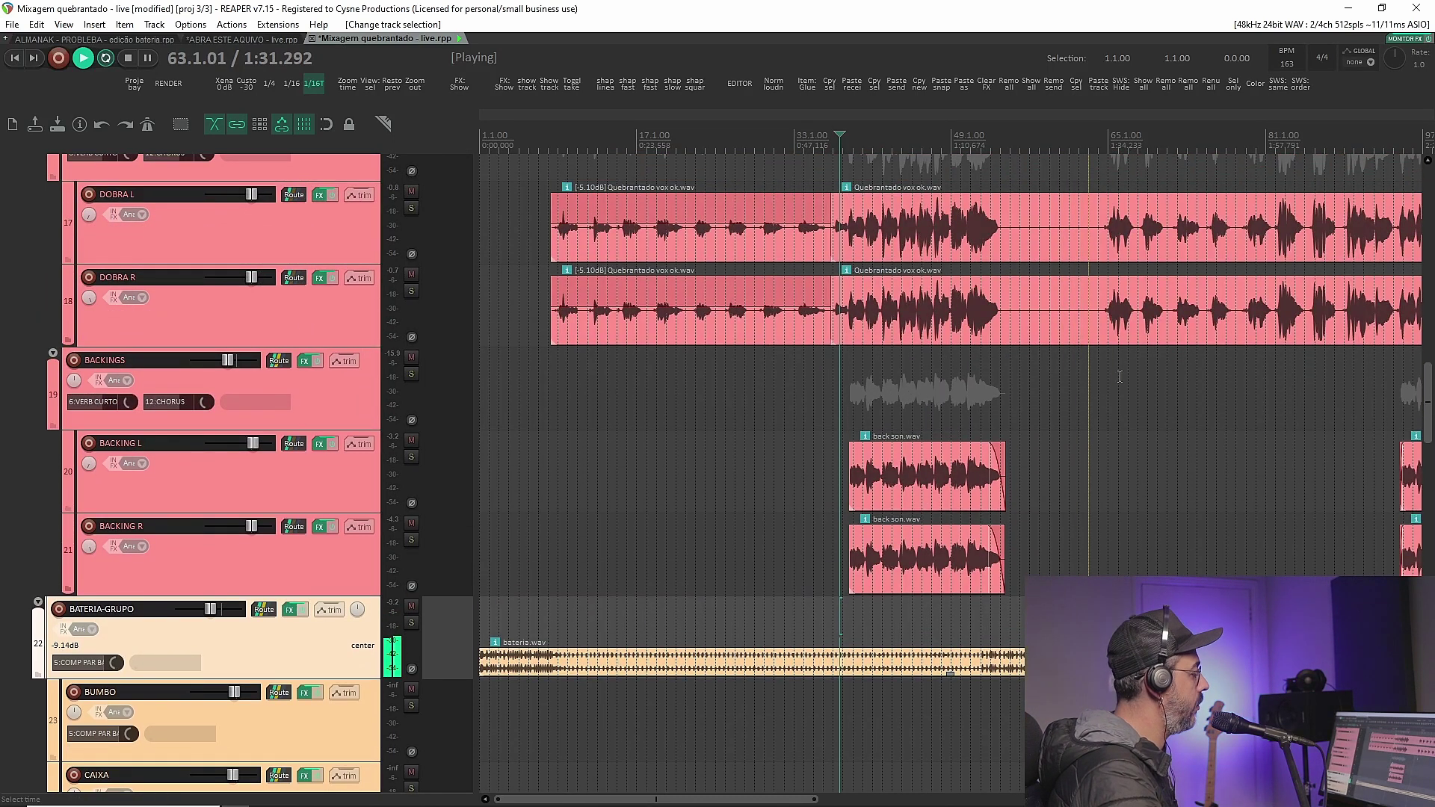
scroll(1064, 450, "right", 2)
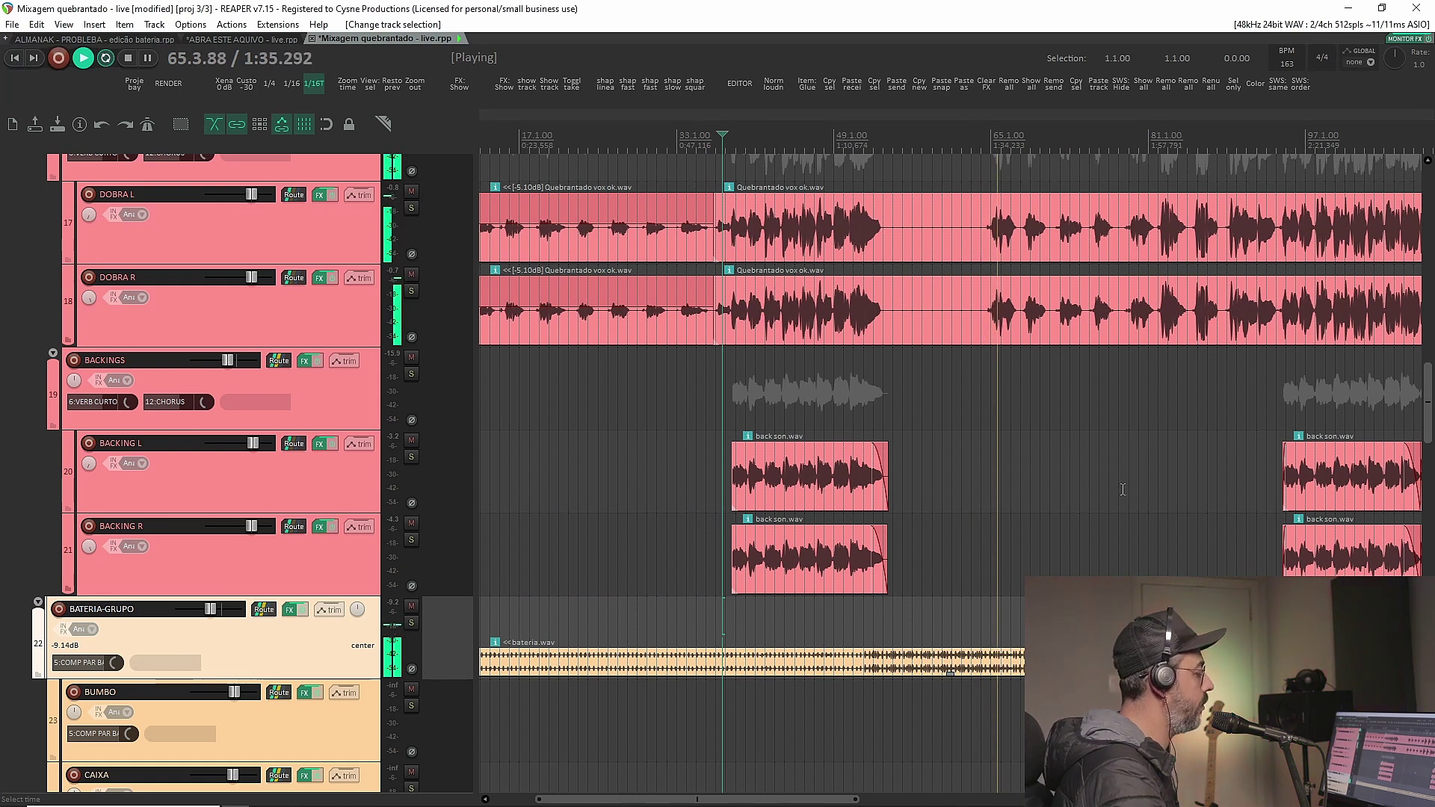
key("space")
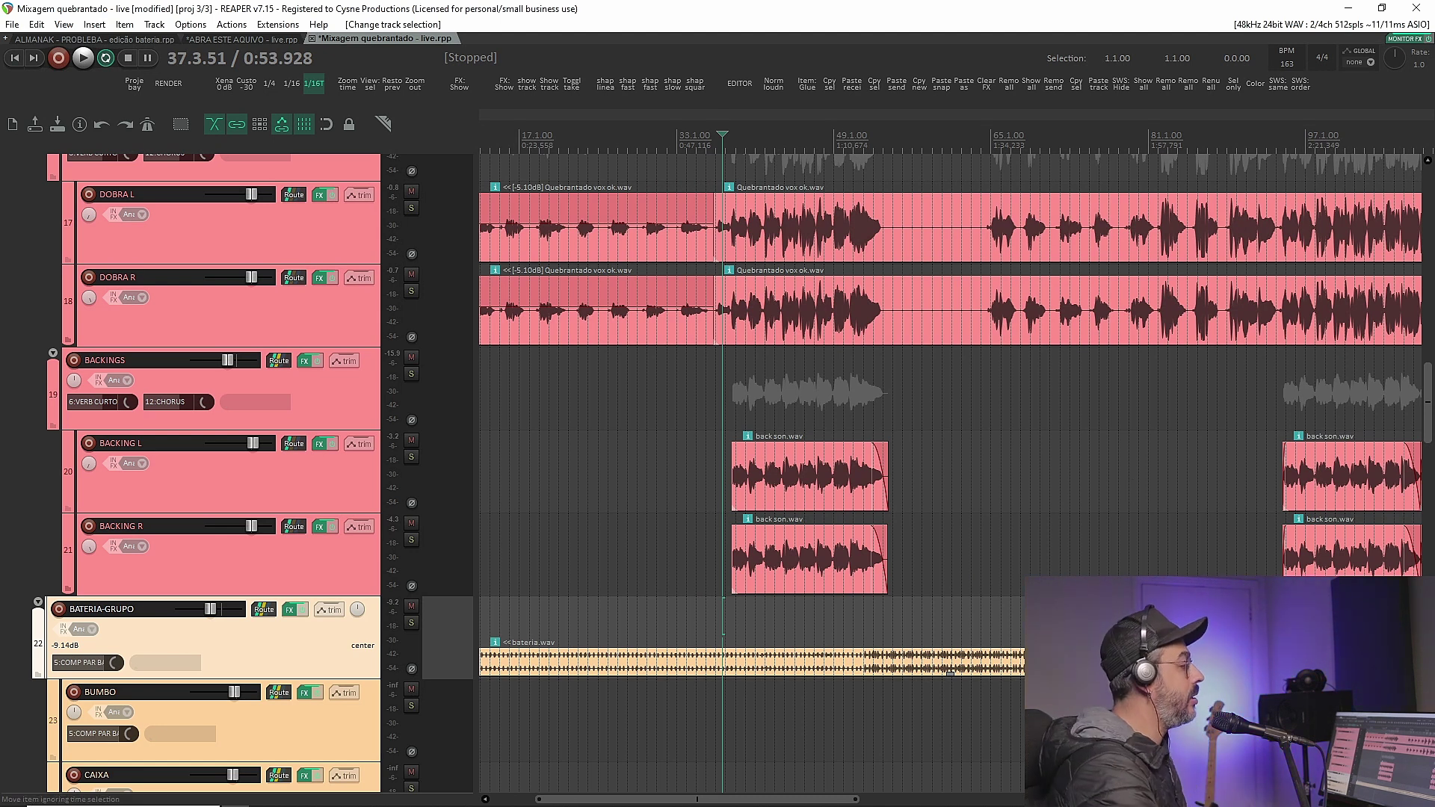
- Bring the MIX and MASTER loudness meters into view and compare them while playing from the last backing vocal entry, about 4:02.3
left_click_drag(1434, 88, 1119, 88)
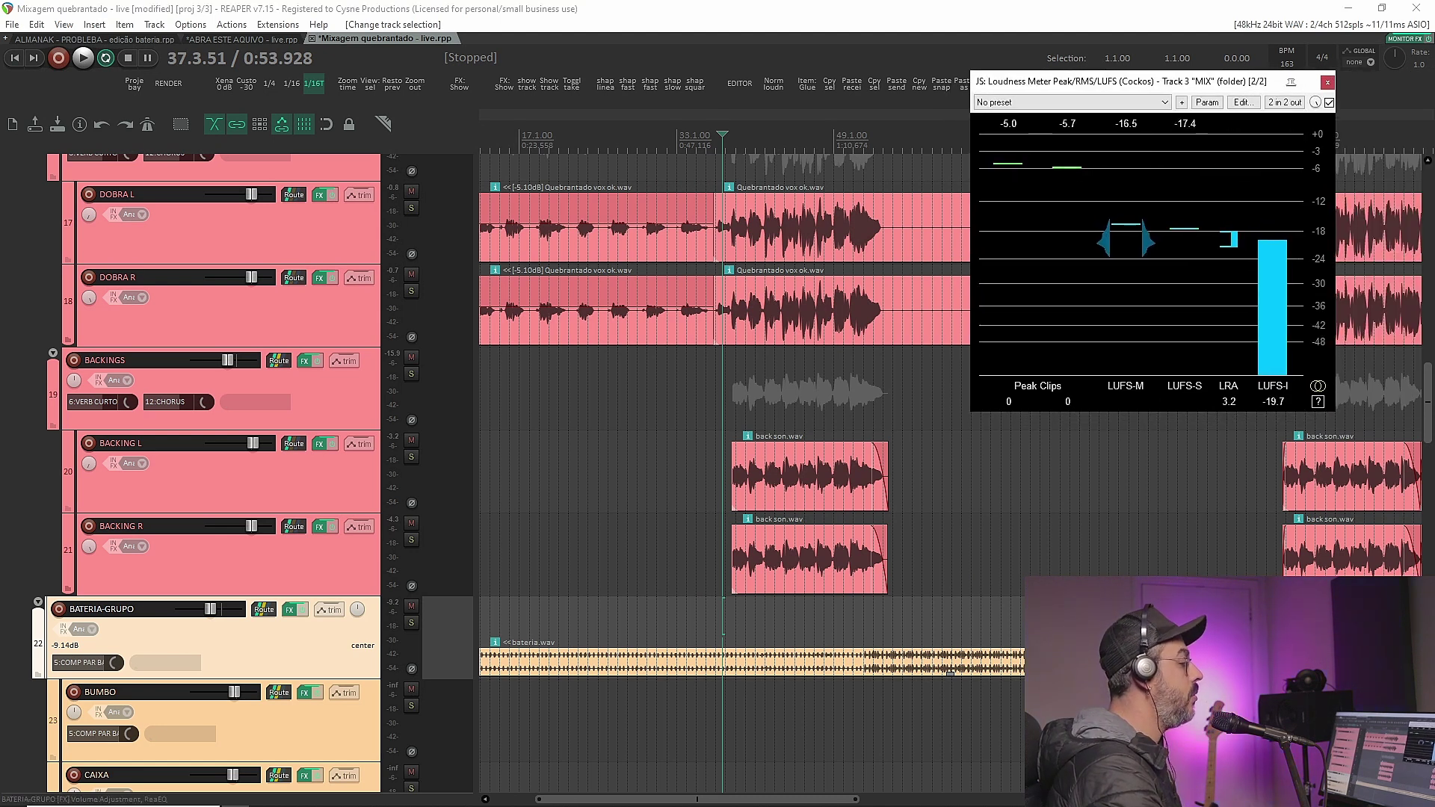
left_click_drag(1434, 410, 1114, 456)
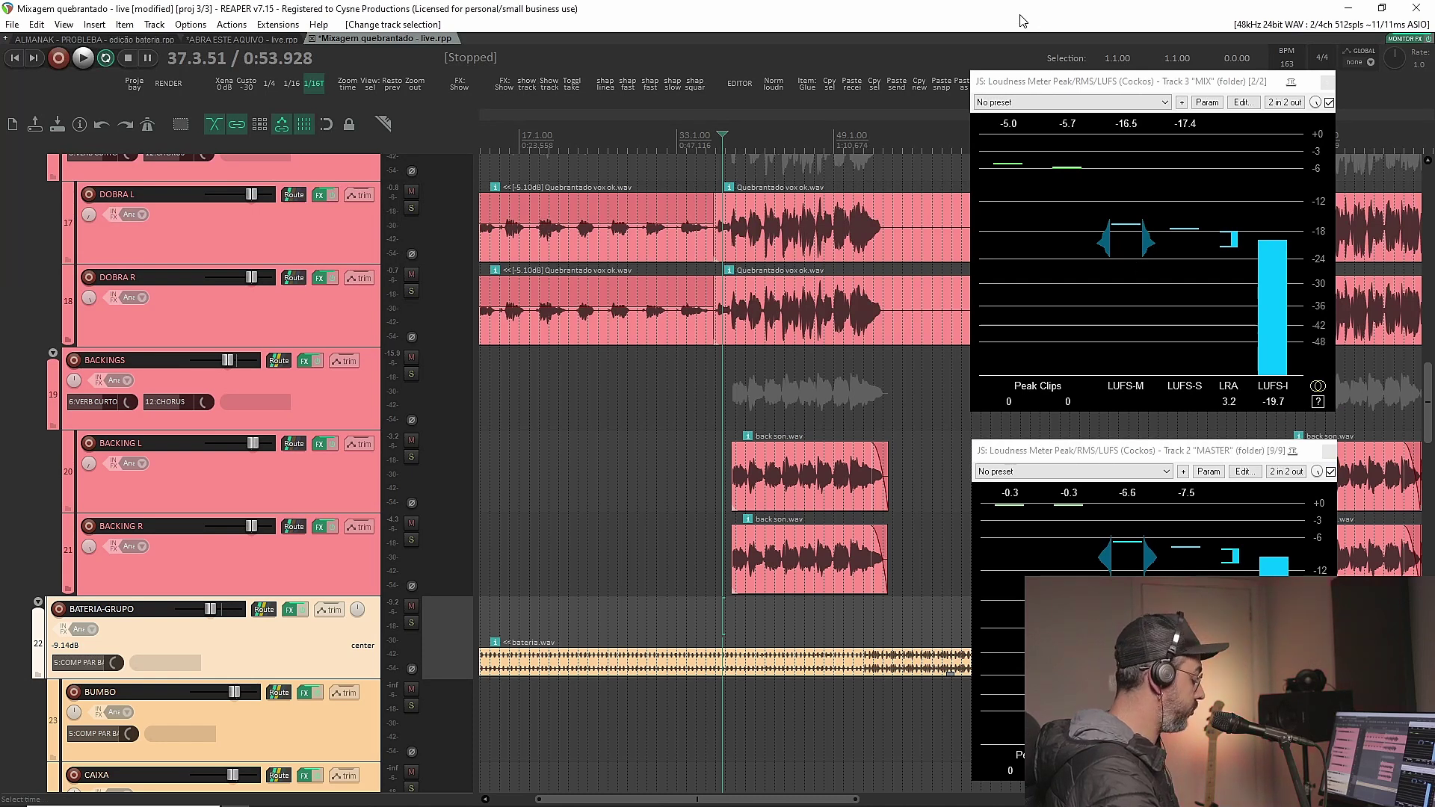
scroll(870, 202, "down", 8)
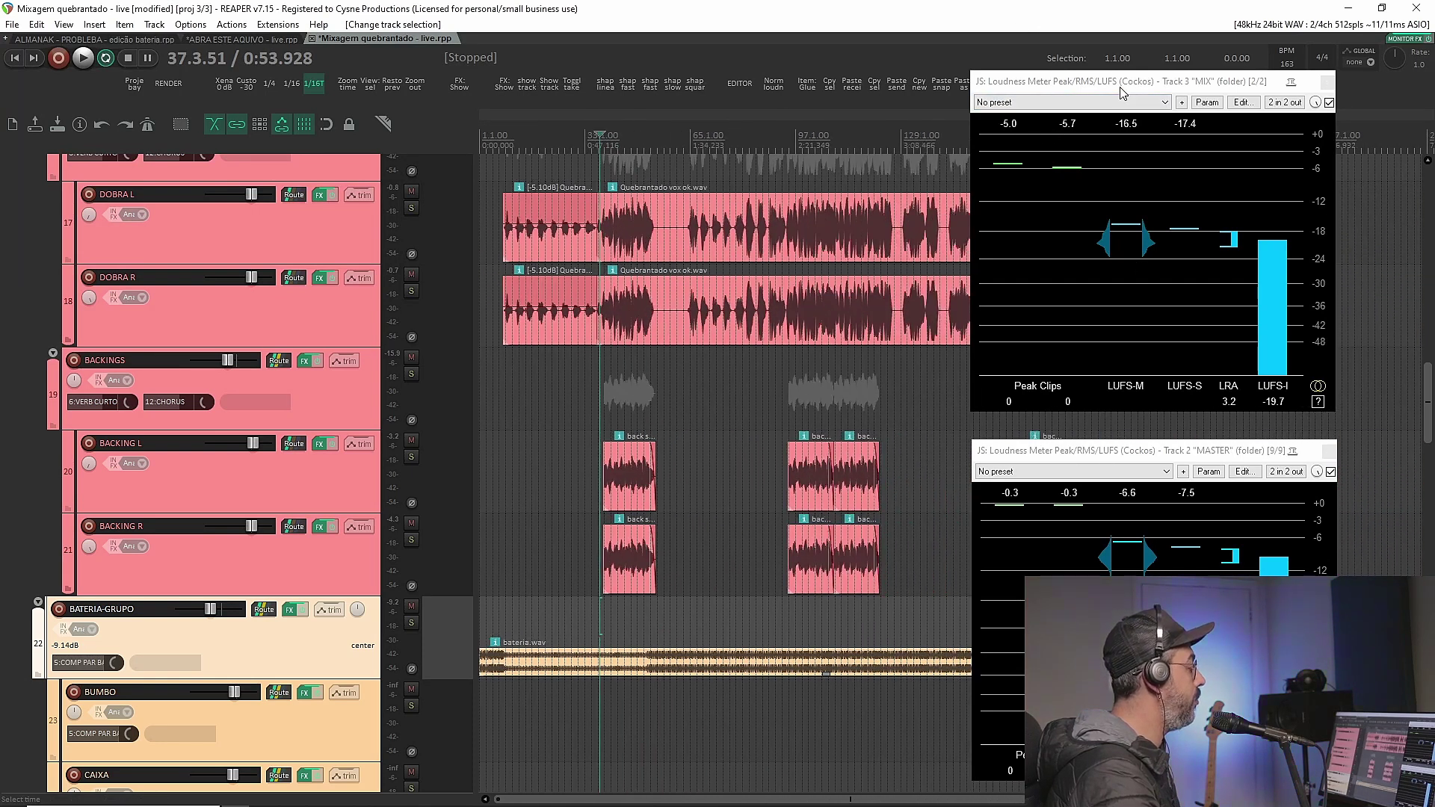
left_click(854, 209)
scroll(854, 210, "up", 3)
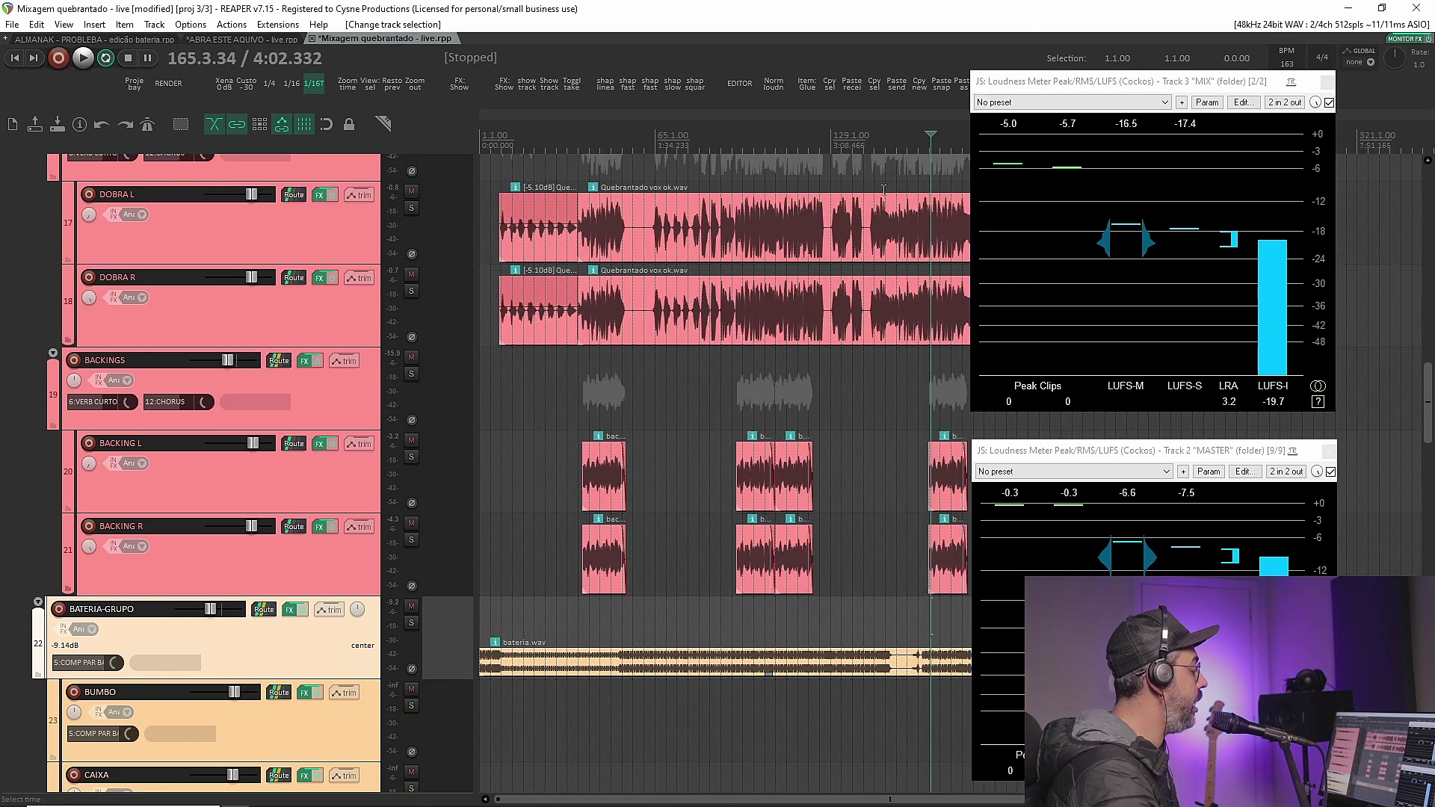
left_click_drag(1136, 83, 1192, 80)
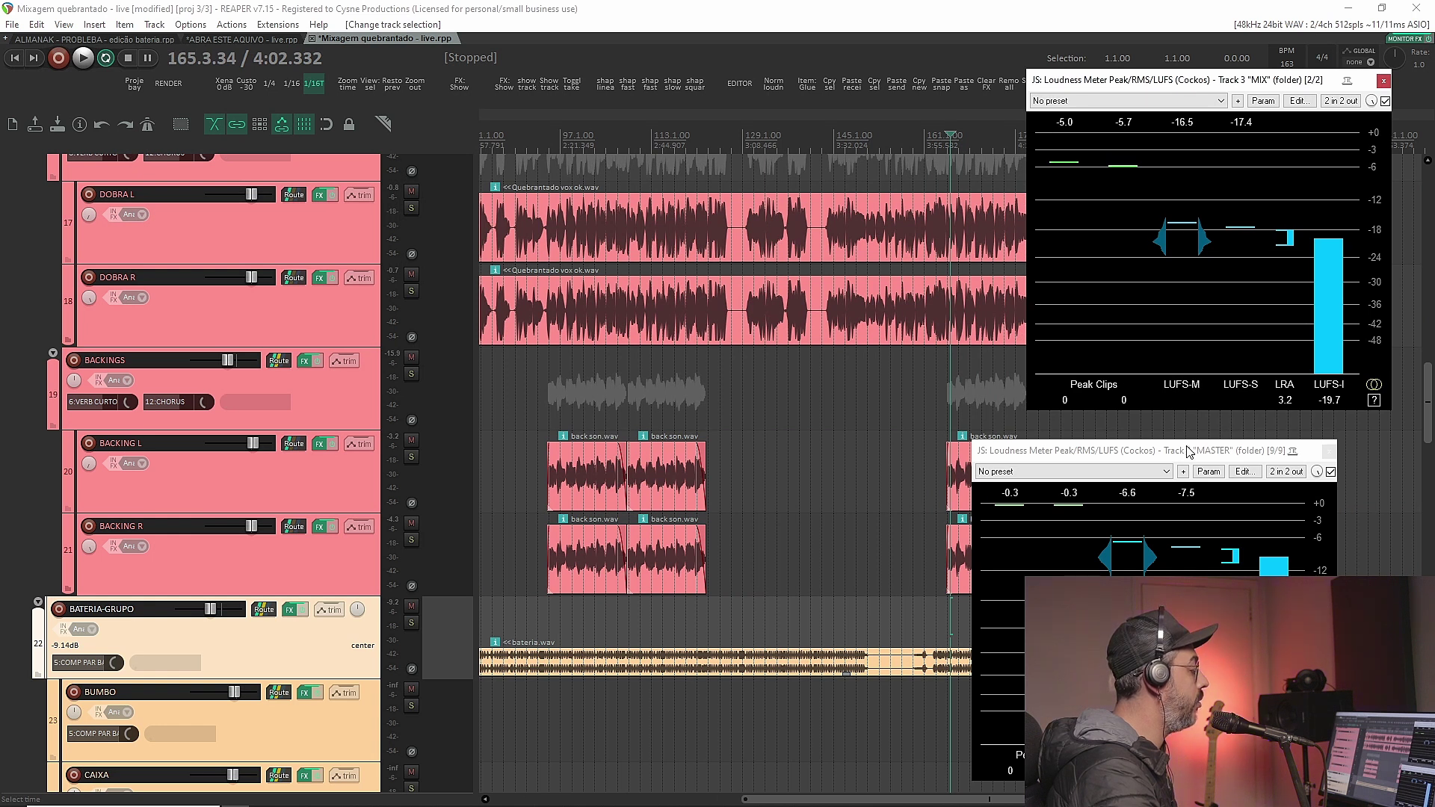
left_click_drag(1191, 452, 1262, 452)
key("space")
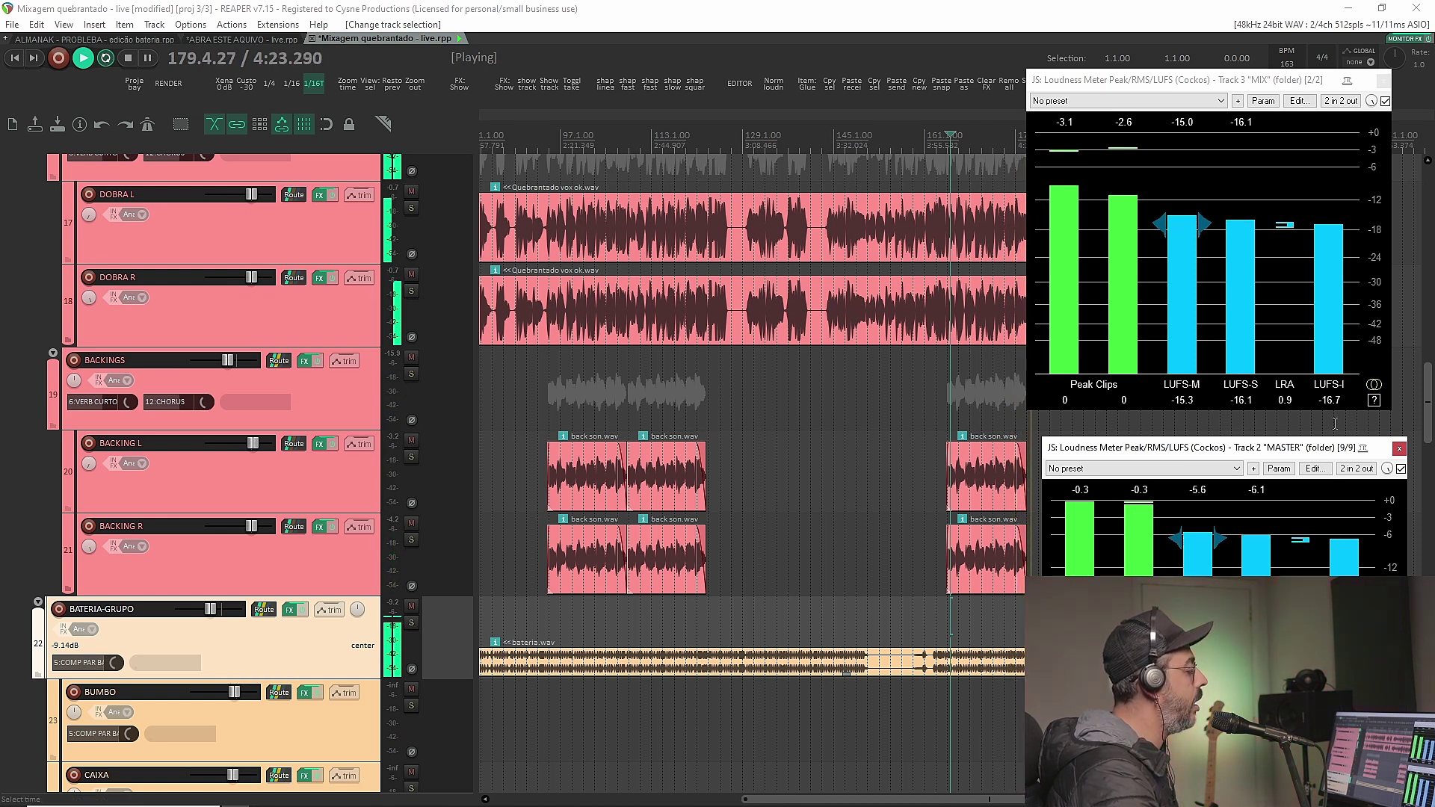
key("space")
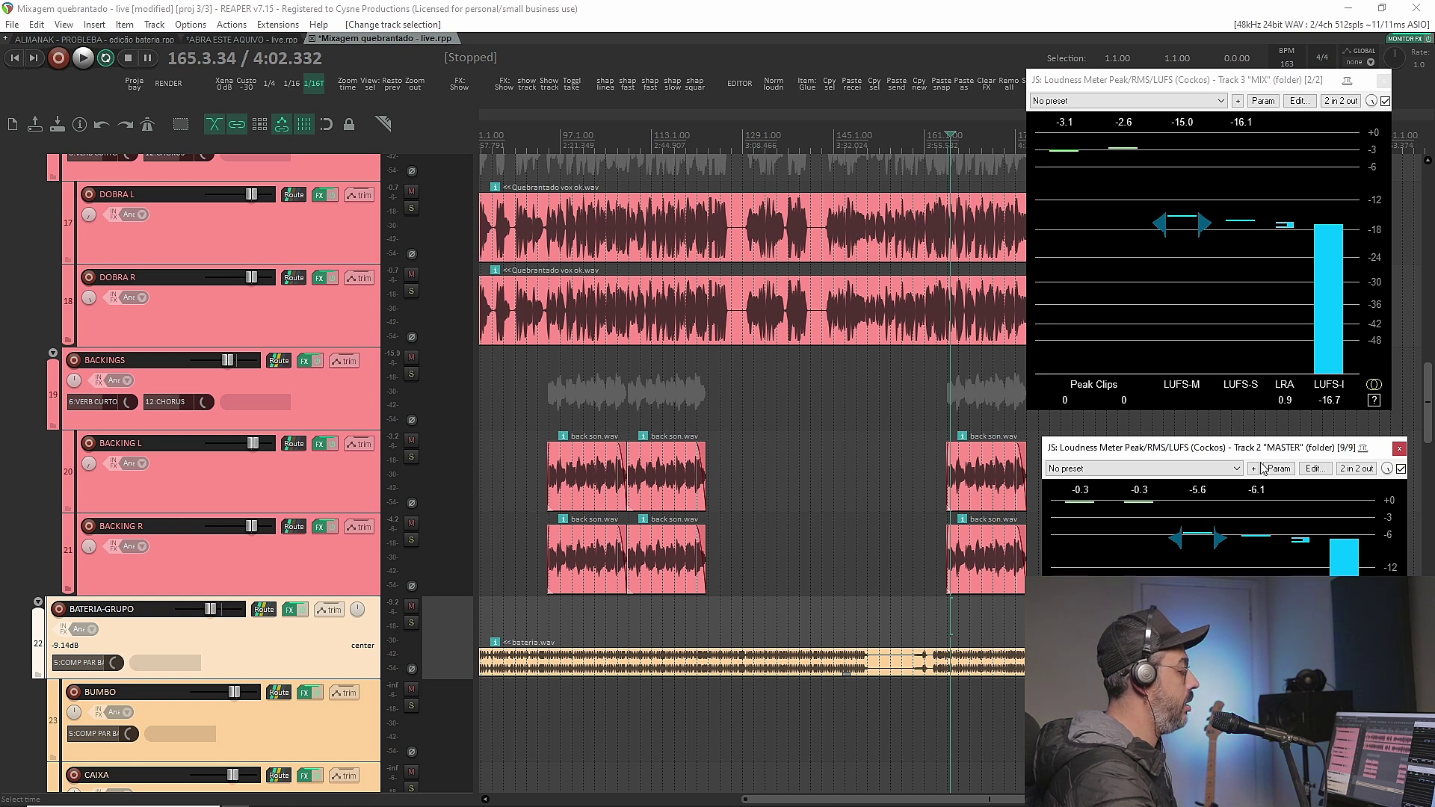
- Move both loudness meters off the arrangement and reduce the track heights around the backing vocals and drum group
left_click_drag(1253, 453, 1434, 438)
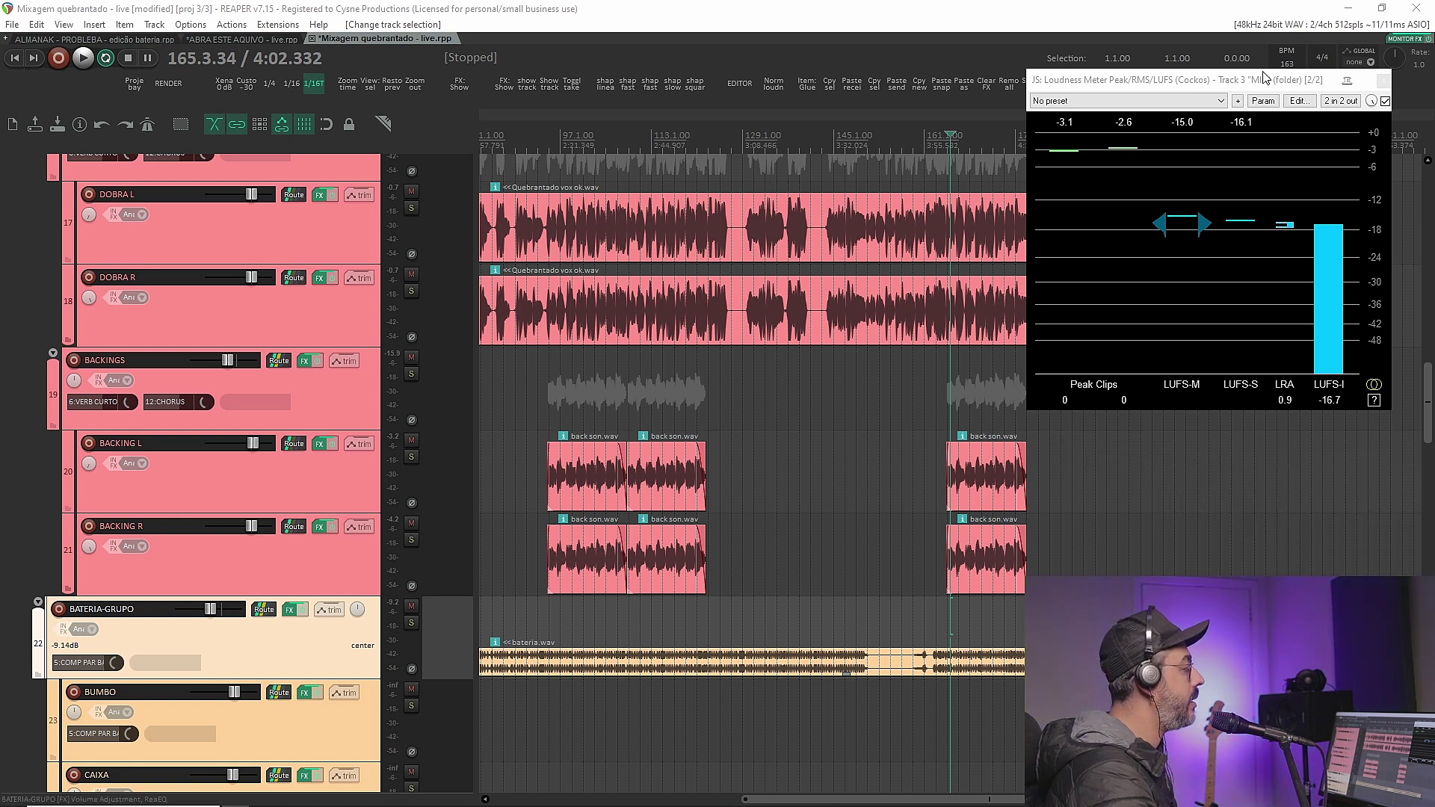
left_click_drag(1263, 79, 1434, 78)
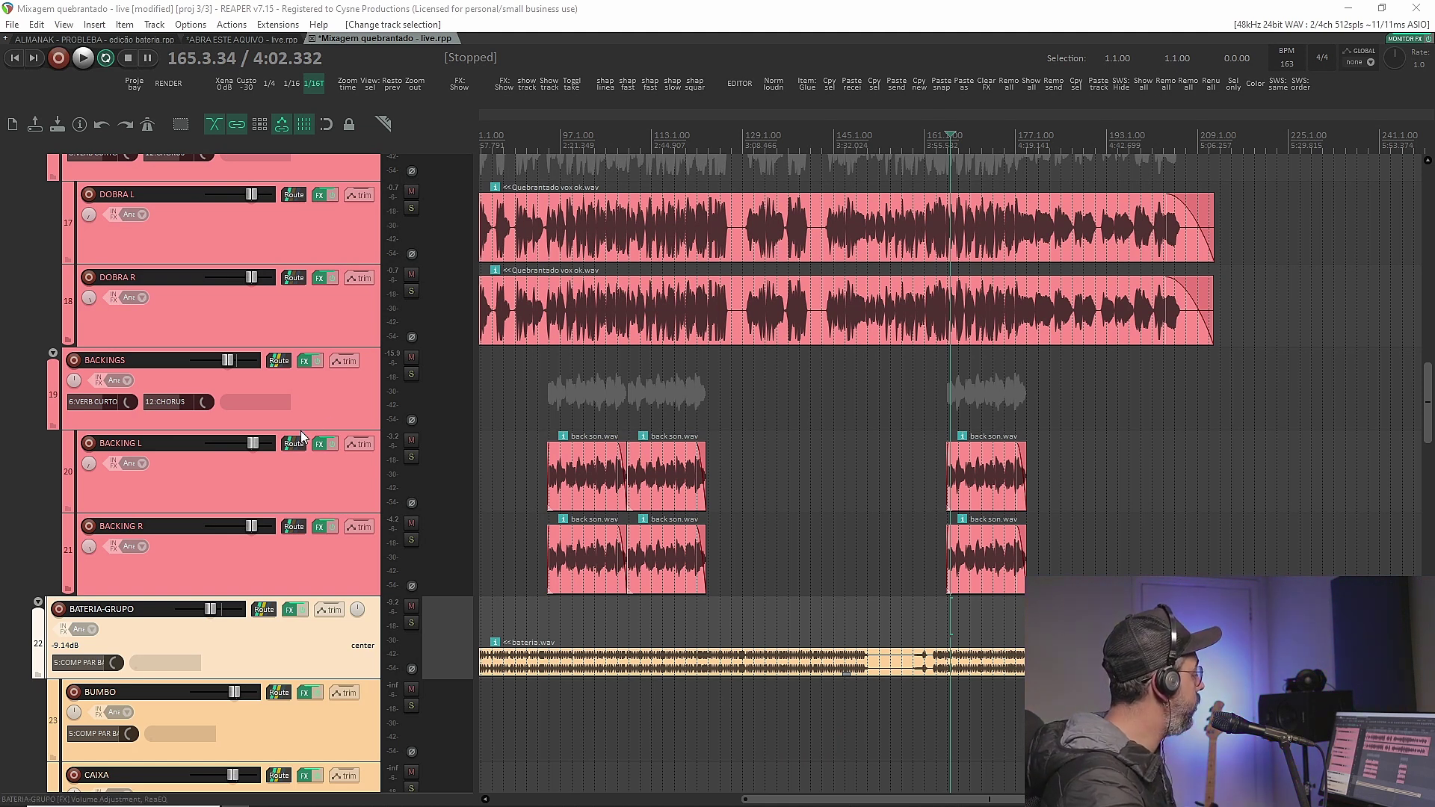
scroll(269, 435, "down", 2)
scroll(270, 436, "down", 4)
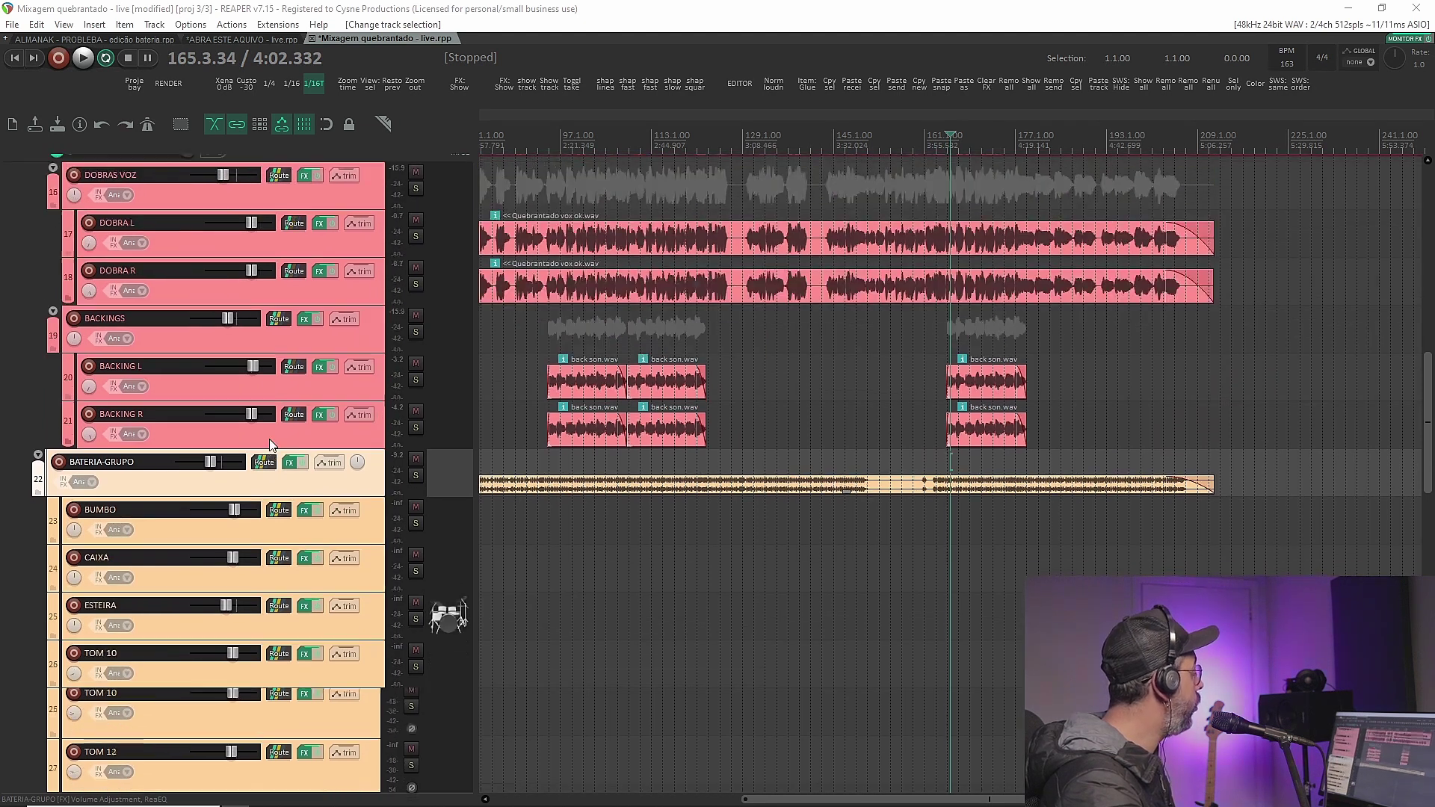